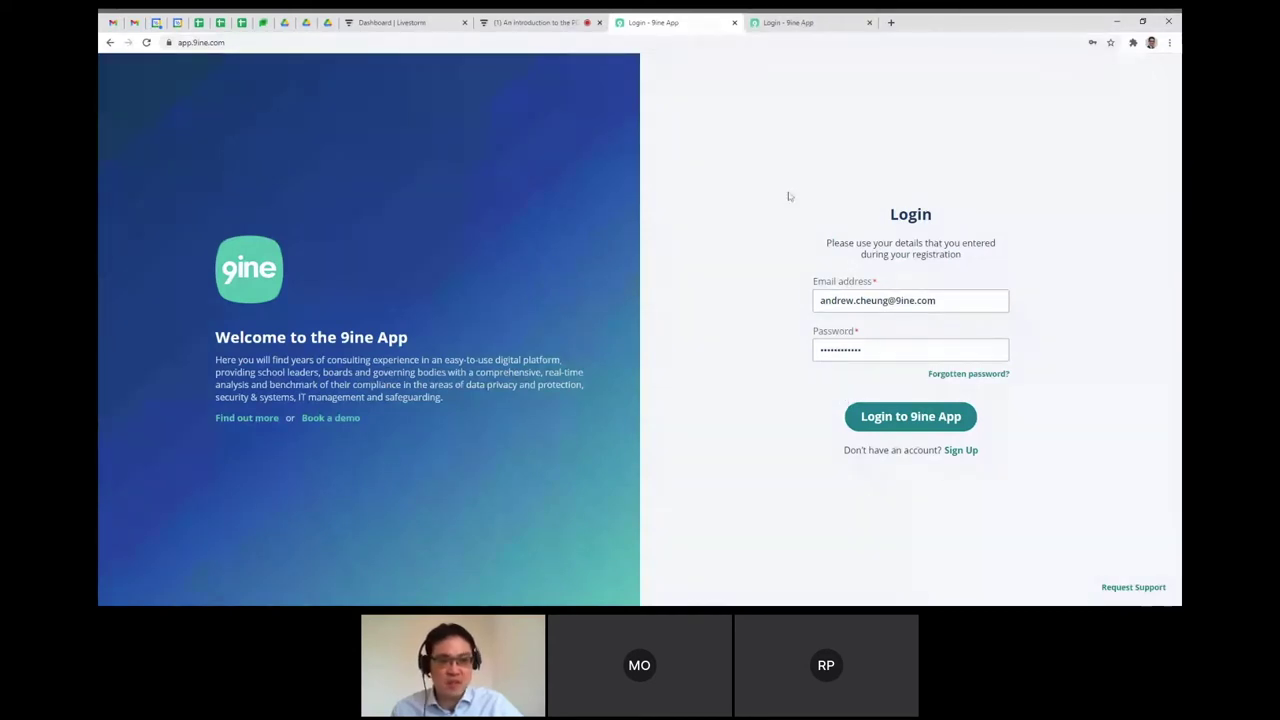
Log in to the QA site with the prefilled test account and open Record of Processing under Data Privacy & Protection.
{"action": "left_click", "coordinate": [787, 24]}
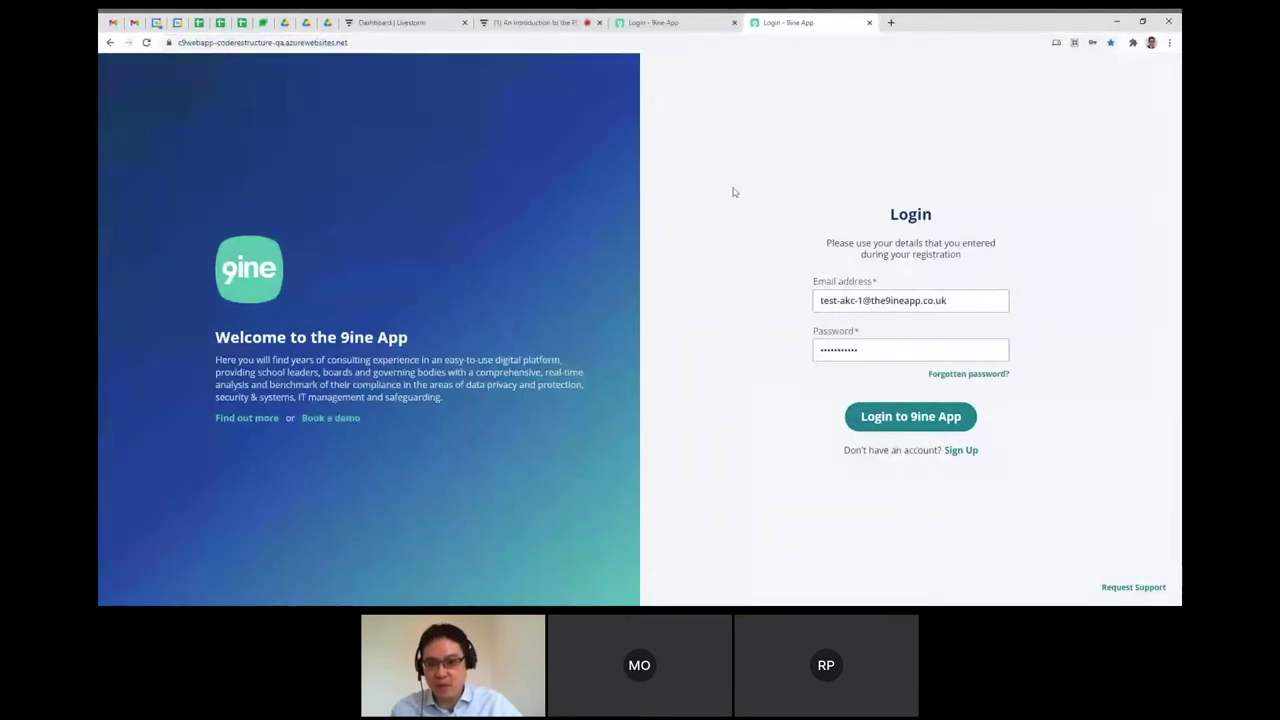
{"action": "left_click", "coordinate": [885, 418]}
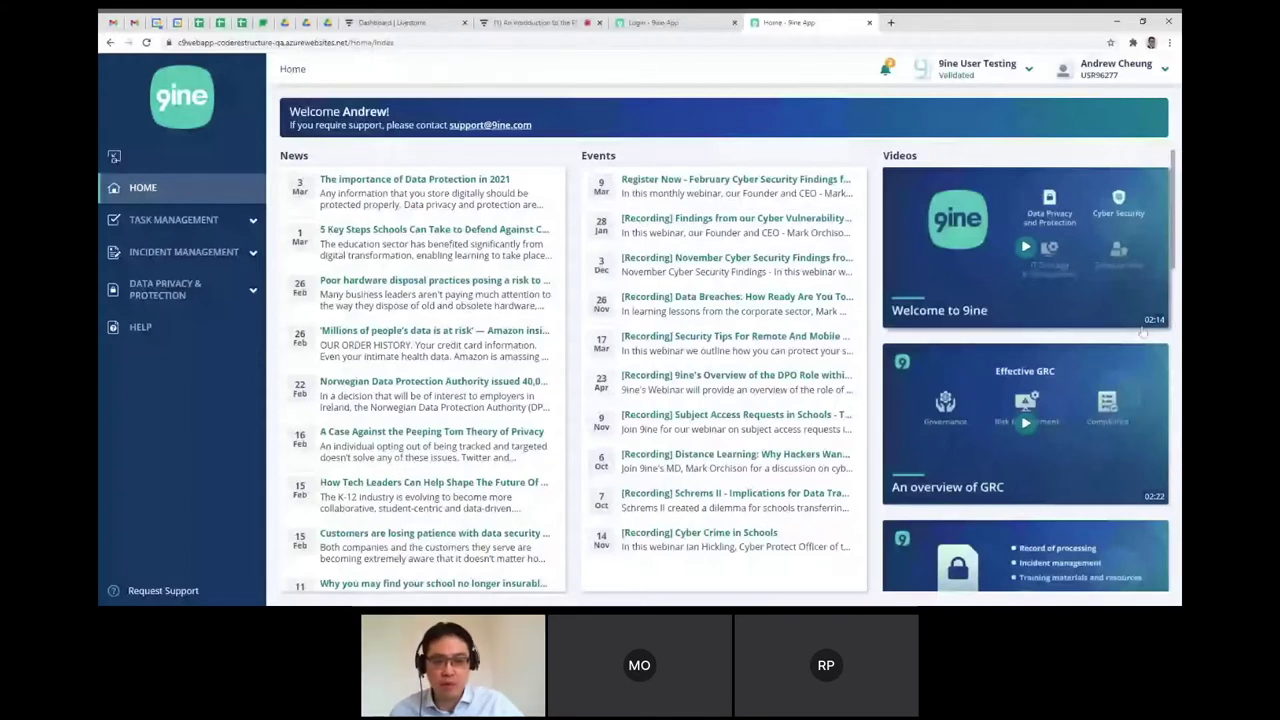
{"action": "left_click", "coordinate": [252, 291]}
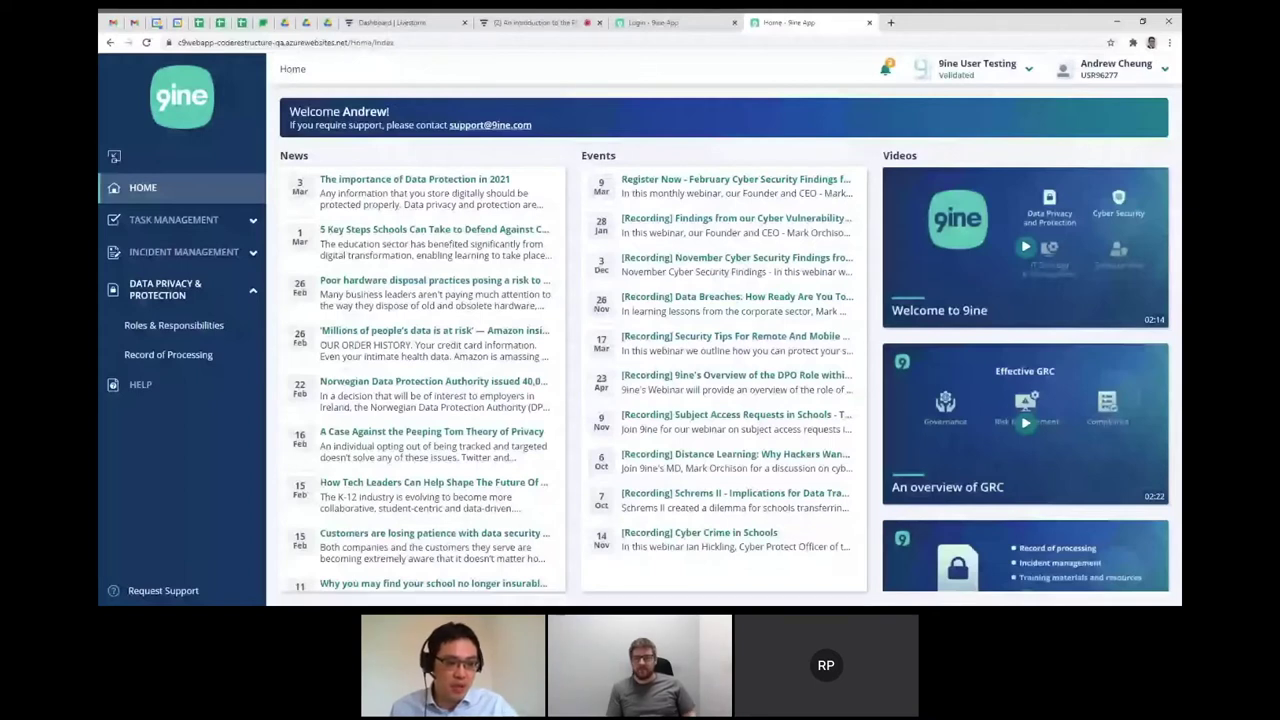
{"action": "left_click", "coordinate": [200, 356]}
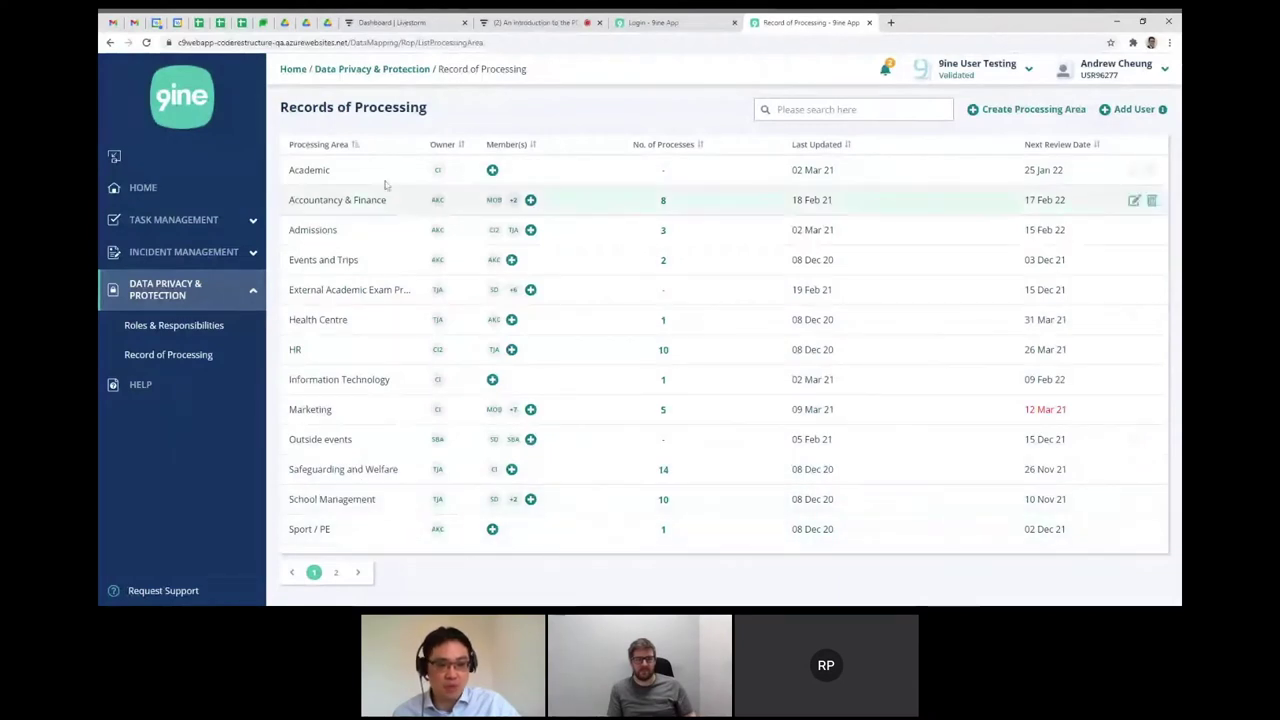
Open the Admissions processing area for editing from the Records of Processing list.
{"action": "double_click", "coordinate": [310, 170]}
{"action": "left_click_drag", "start_coordinate": [314, 200], "coordinate": [388, 200]}
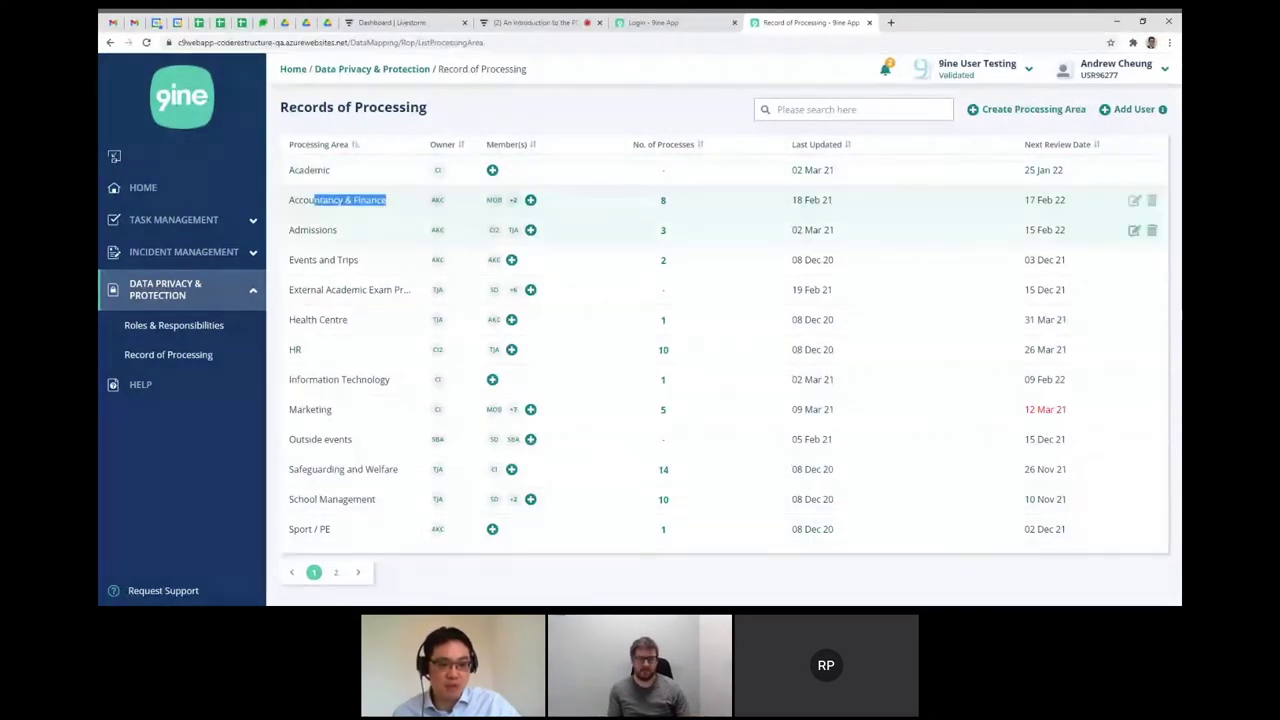
{"action": "left_click", "coordinate": [360, 350]}
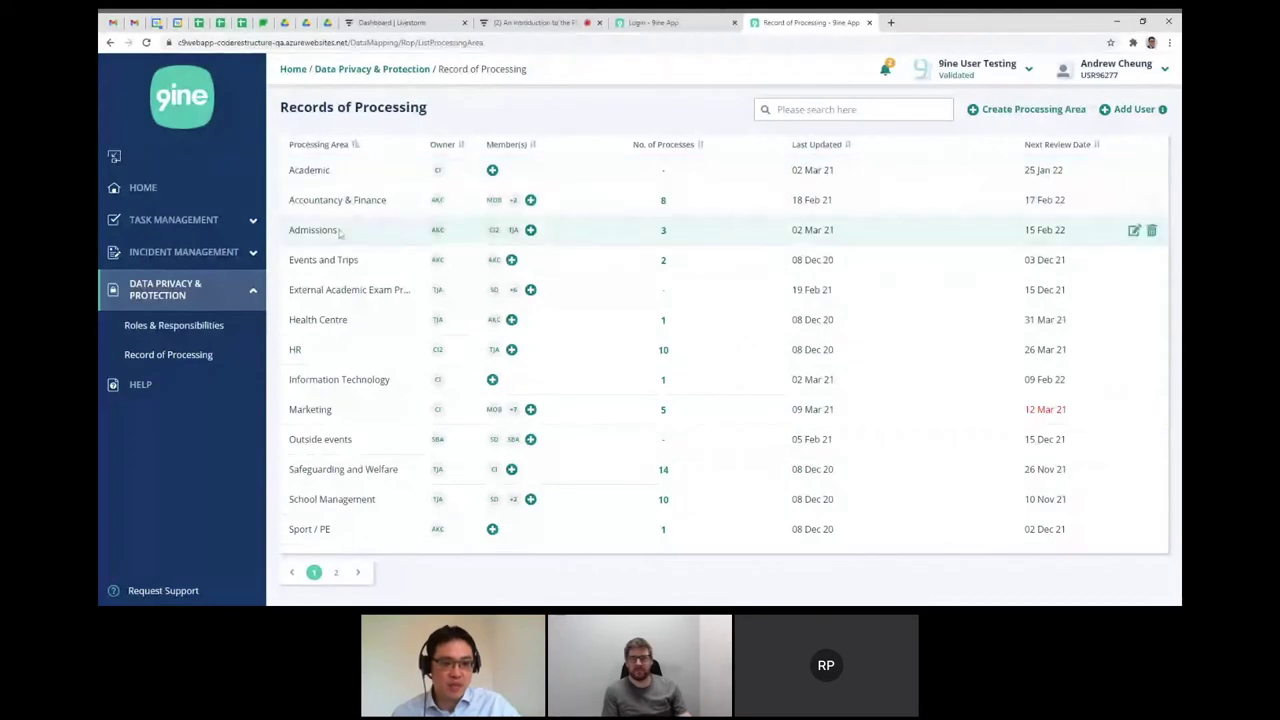
{"action": "double_click", "coordinate": [300, 230]}
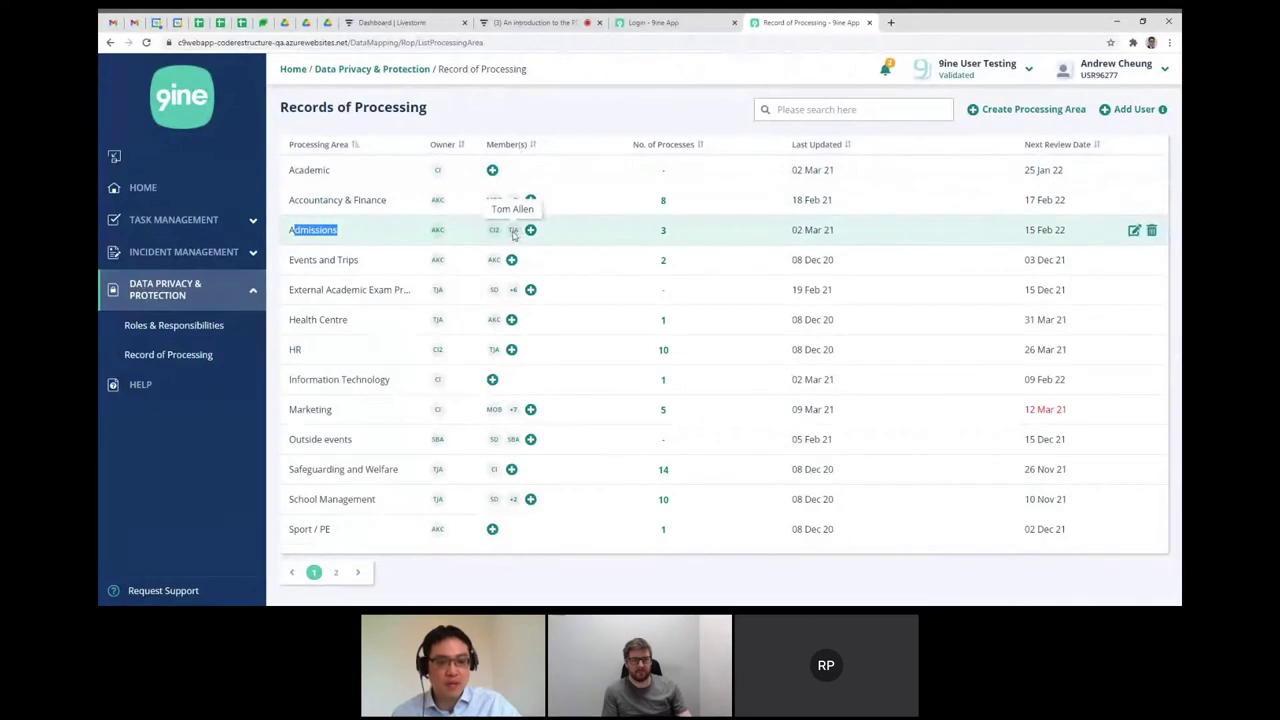
{"action": "left_click", "coordinate": [395, 235]}
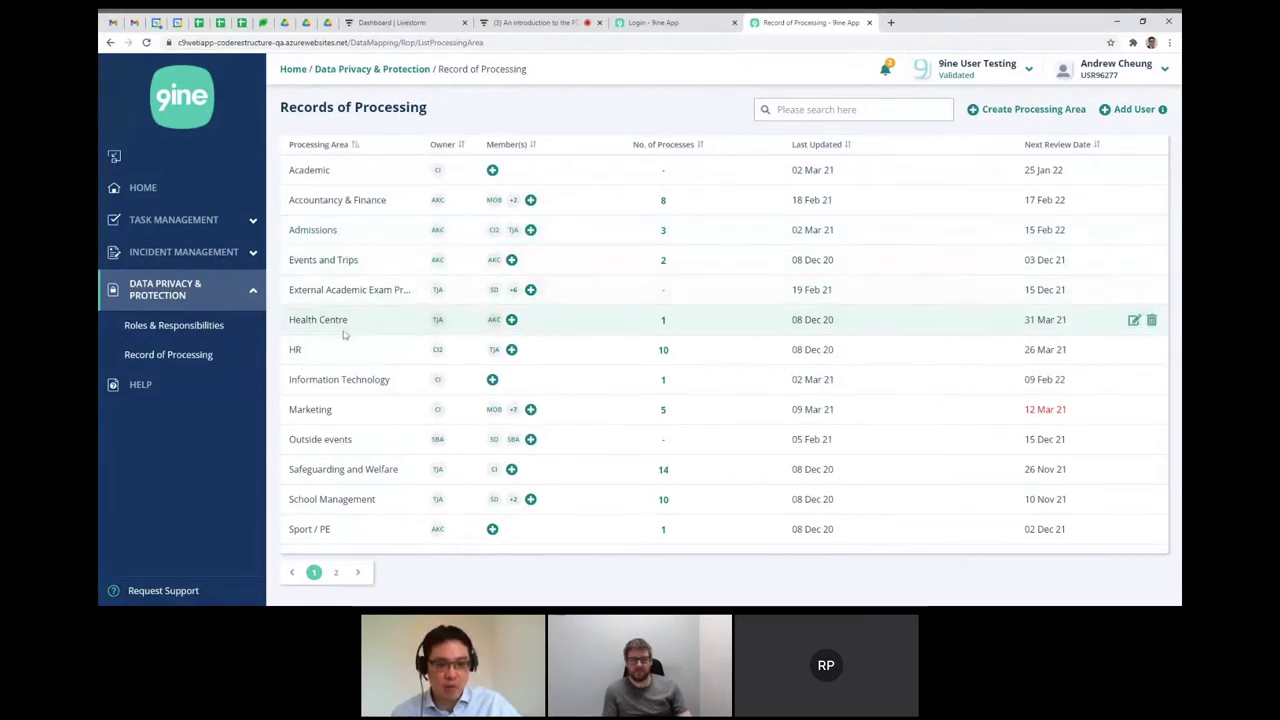
{"action": "mouse_move", "coordinate": [495, 358]}
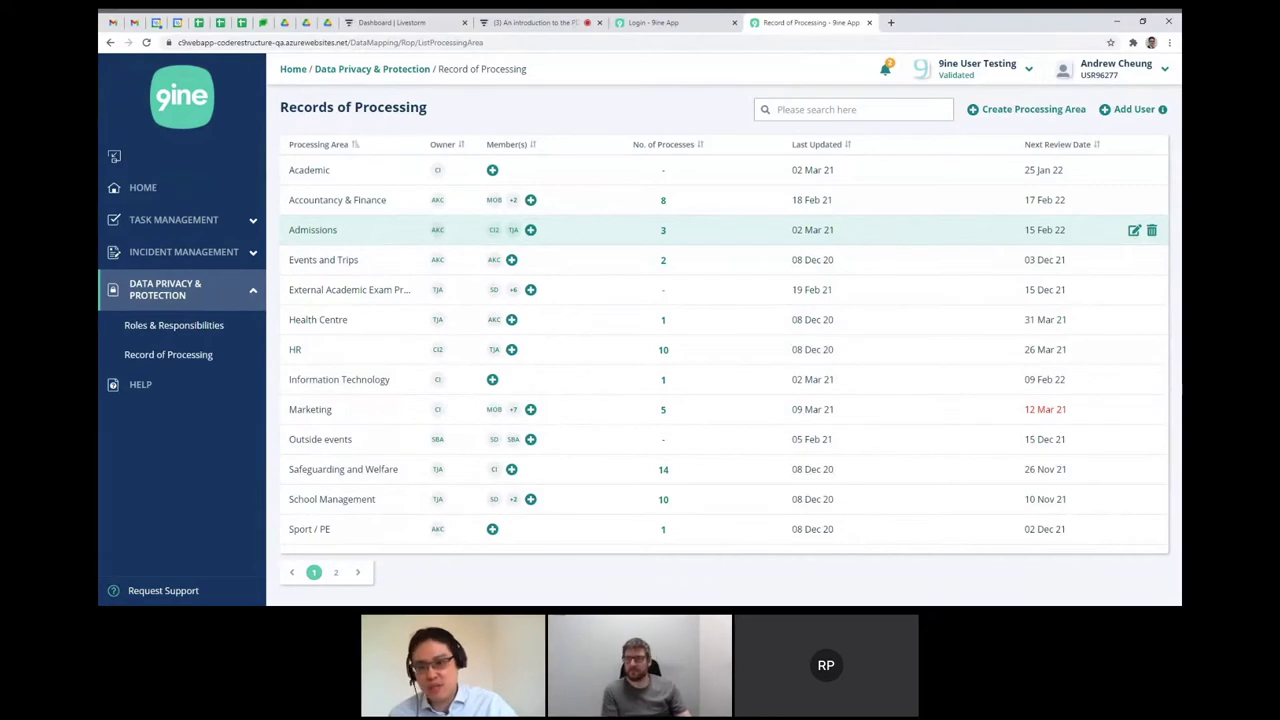
{"action": "left_click", "coordinate": [1135, 231]}
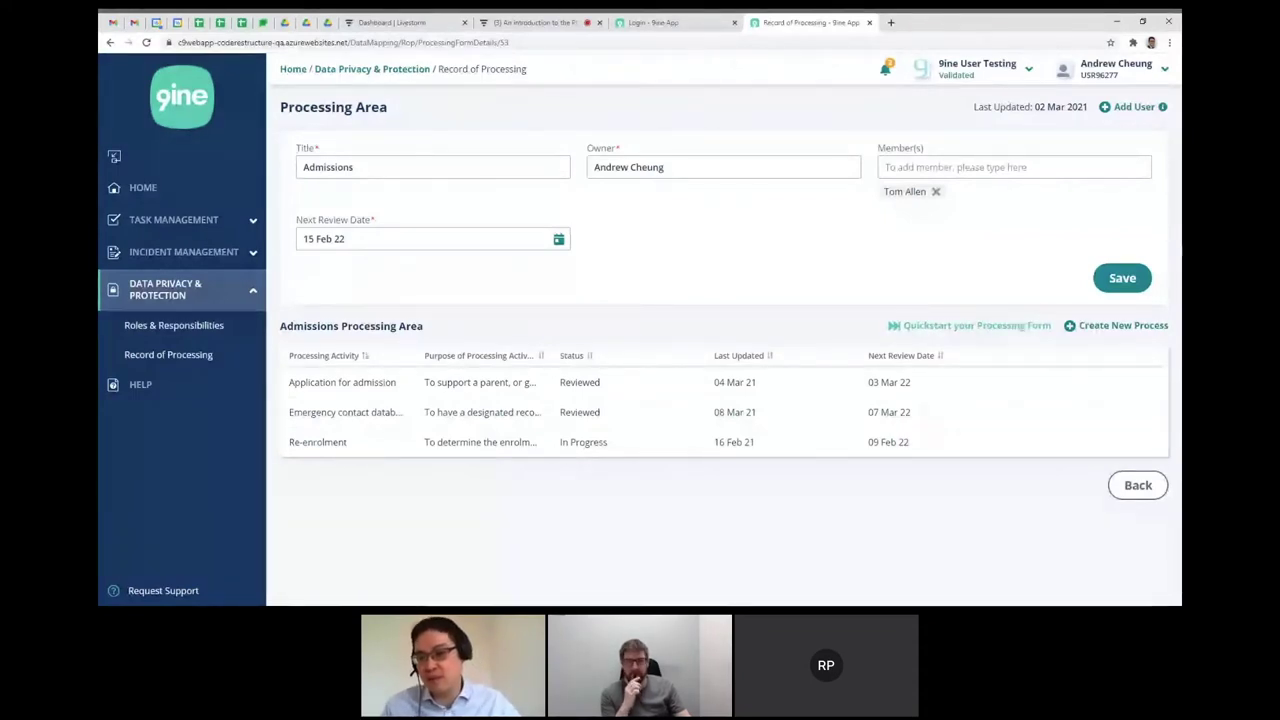
Quickstart the processing form with Admissions examples and populate it with the Withdrawal process.
{"action": "left_click", "coordinate": [928, 330]}
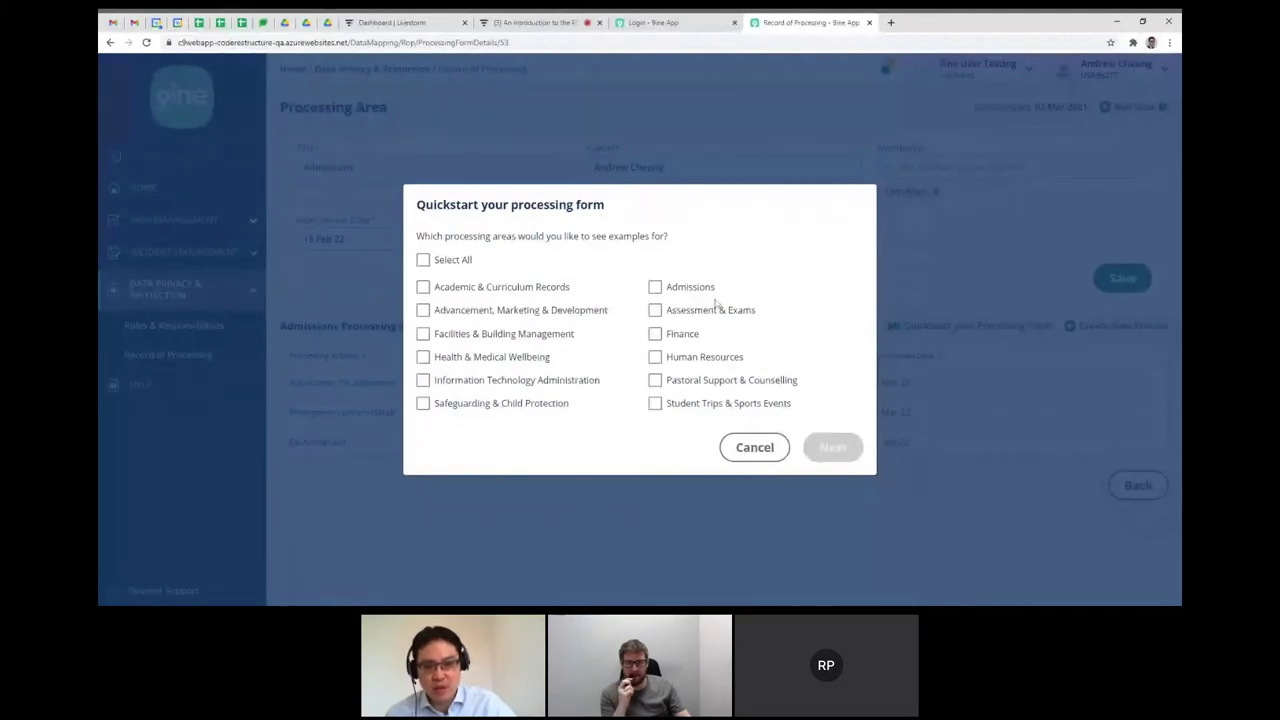
{"action": "left_click", "coordinate": [655, 288]}
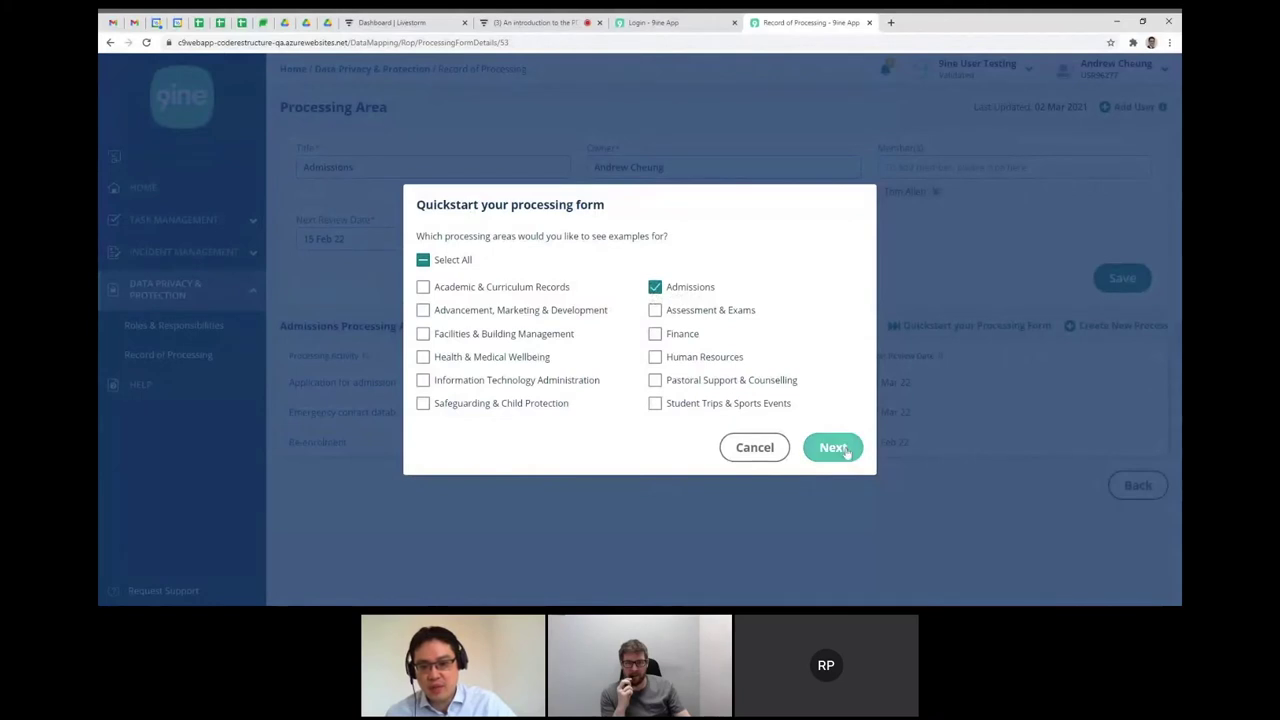
{"action": "left_click", "coordinate": [833, 448]}
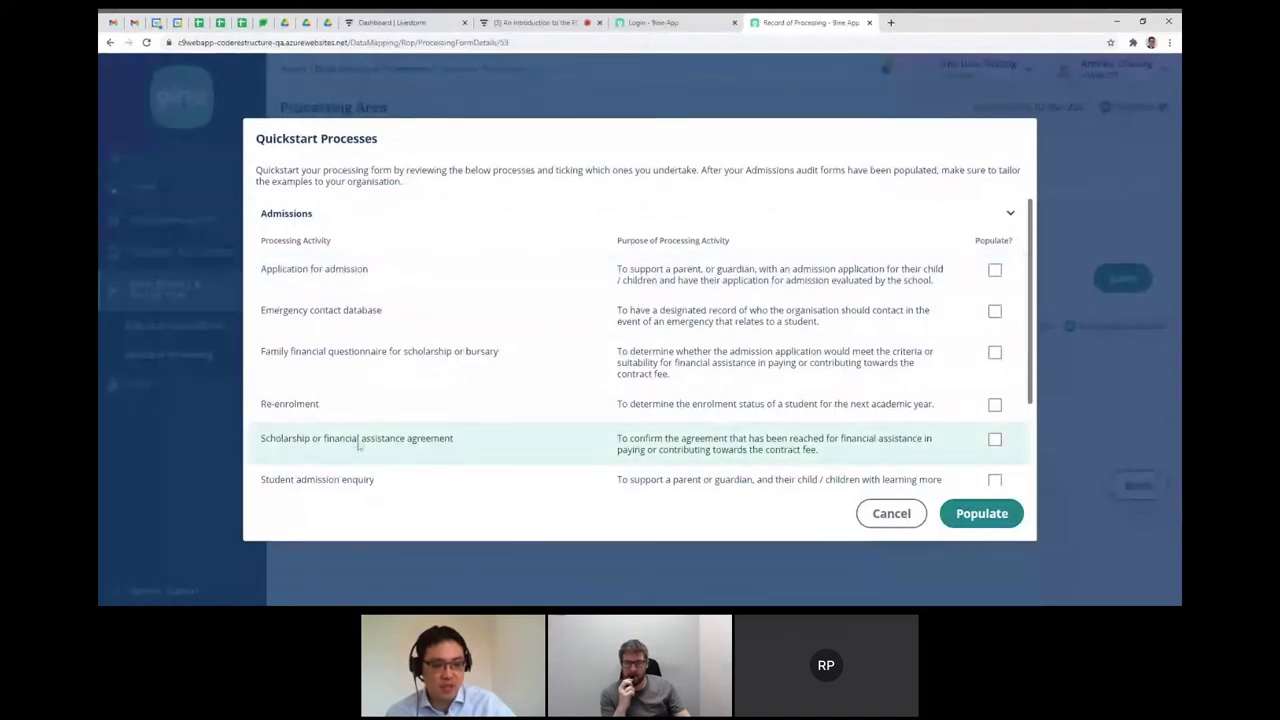
{"action": "scroll", "coordinate": [358, 447], "scroll_direction": "down", "scroll_amount": 1}
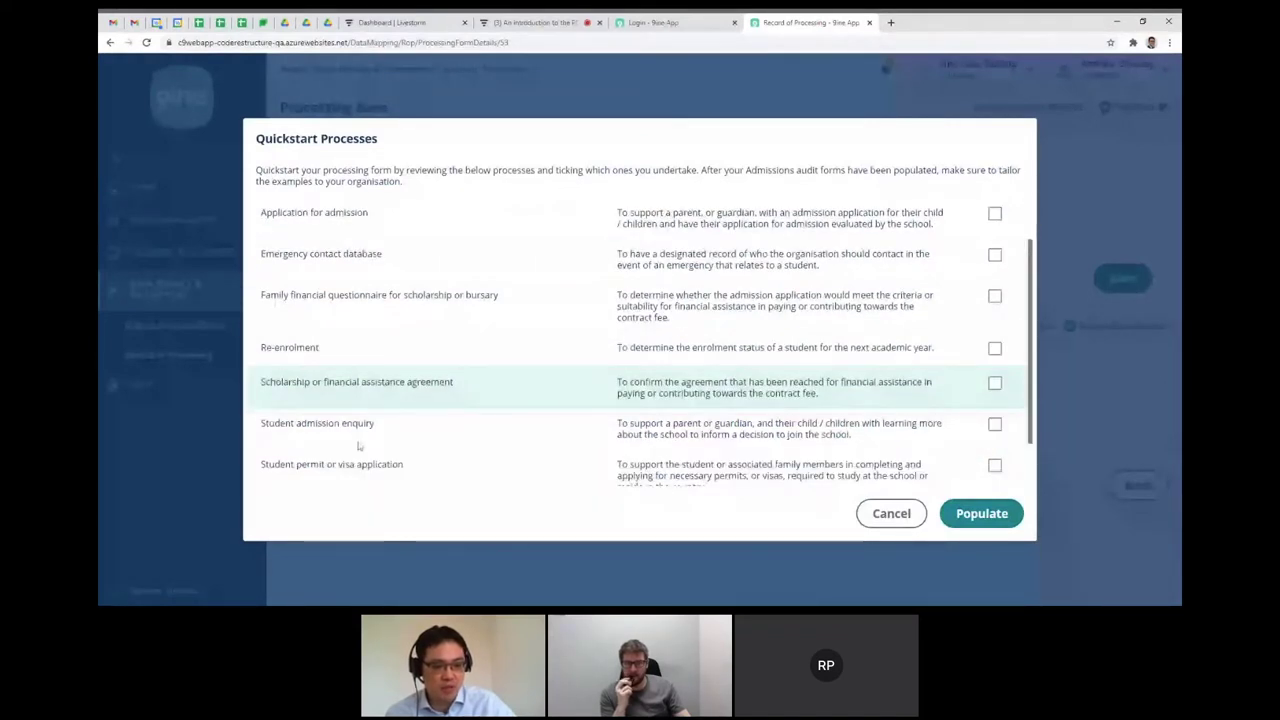
{"action": "scroll", "coordinate": [330, 435], "scroll_direction": "down", "scroll_amount": 1}
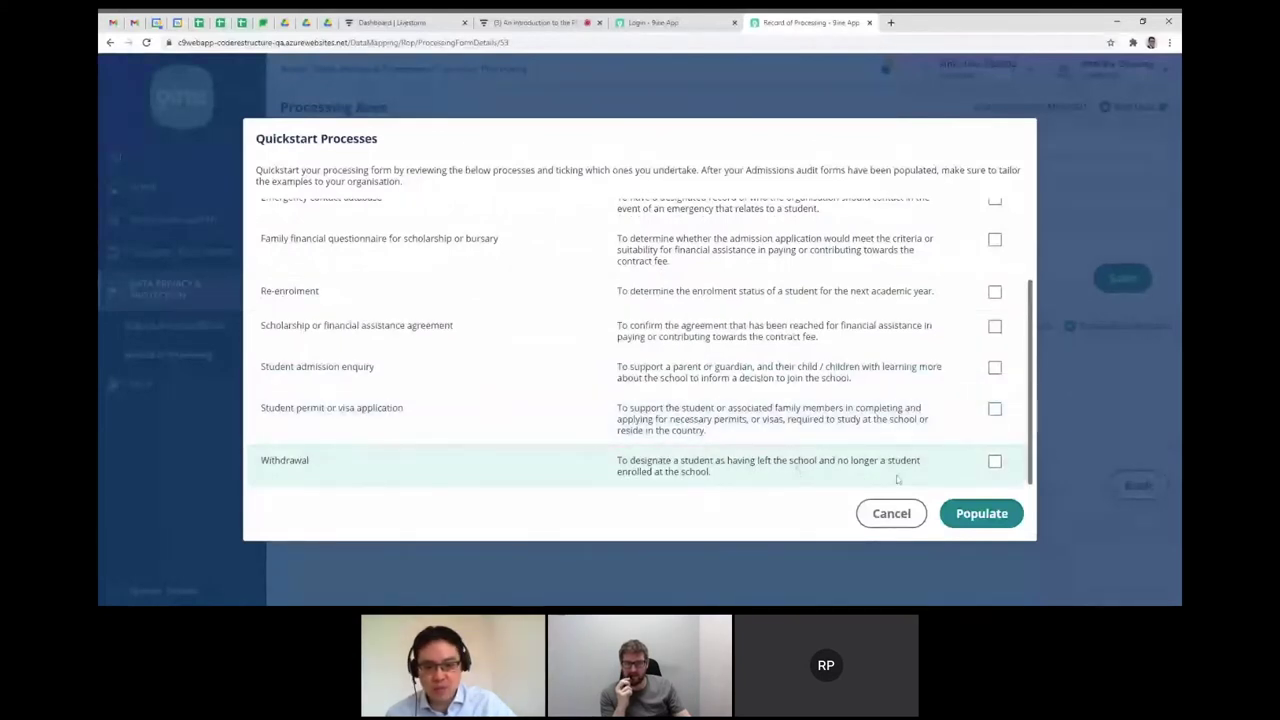
{"action": "left_click", "coordinate": [993, 464]}
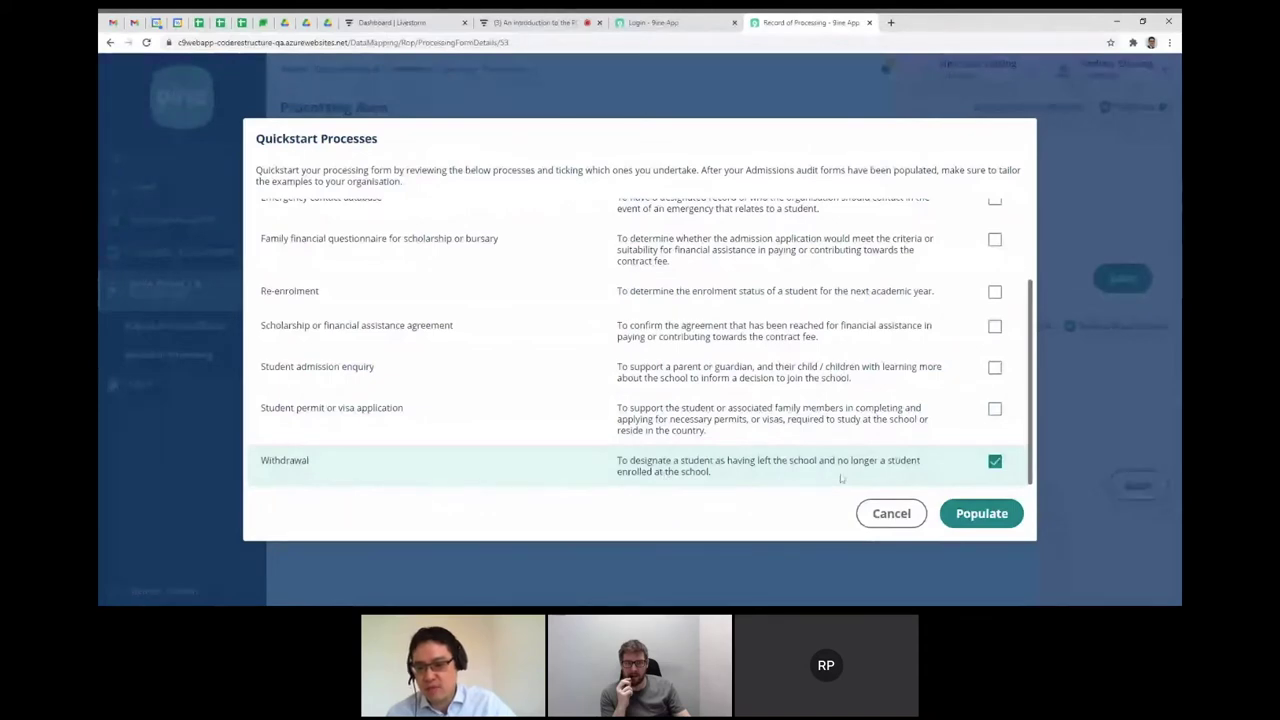
{"action": "left_click", "coordinate": [963, 513]}
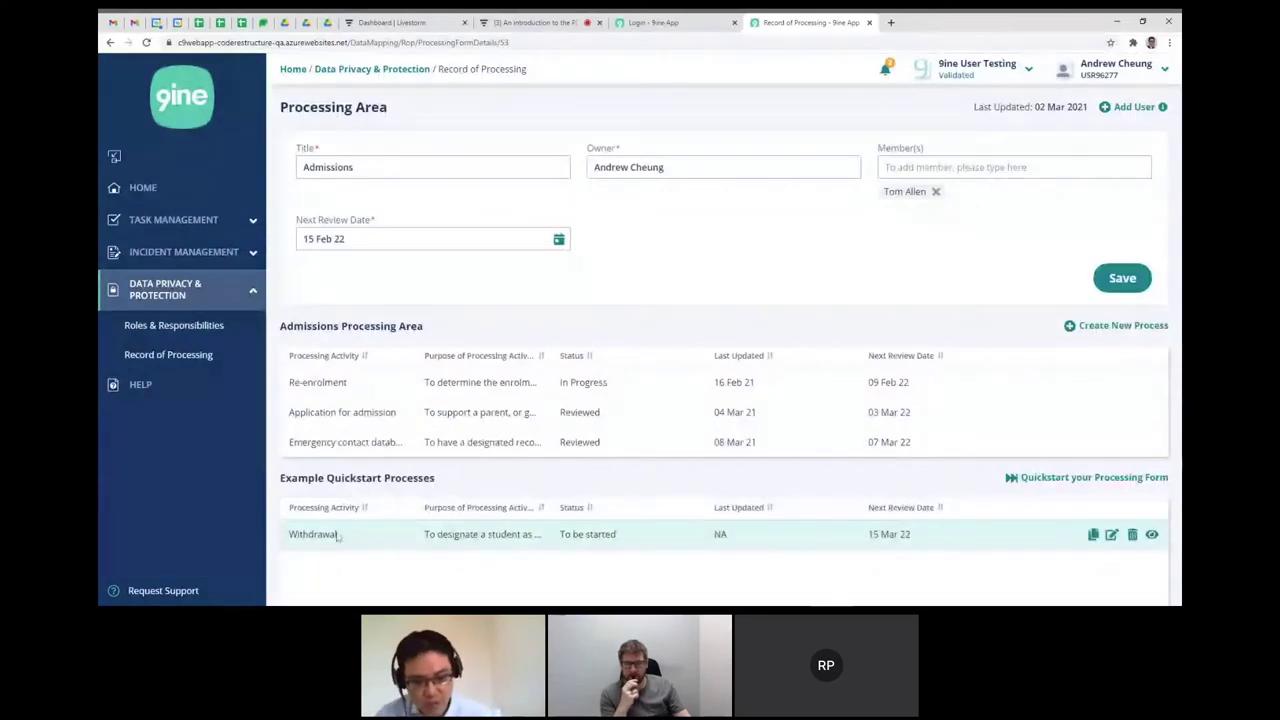
Open the Withdrawal example process's details and look over its Processing Description form.
{"action": "left_click_drag", "start_coordinate": [559, 534], "coordinate": [619, 541]}
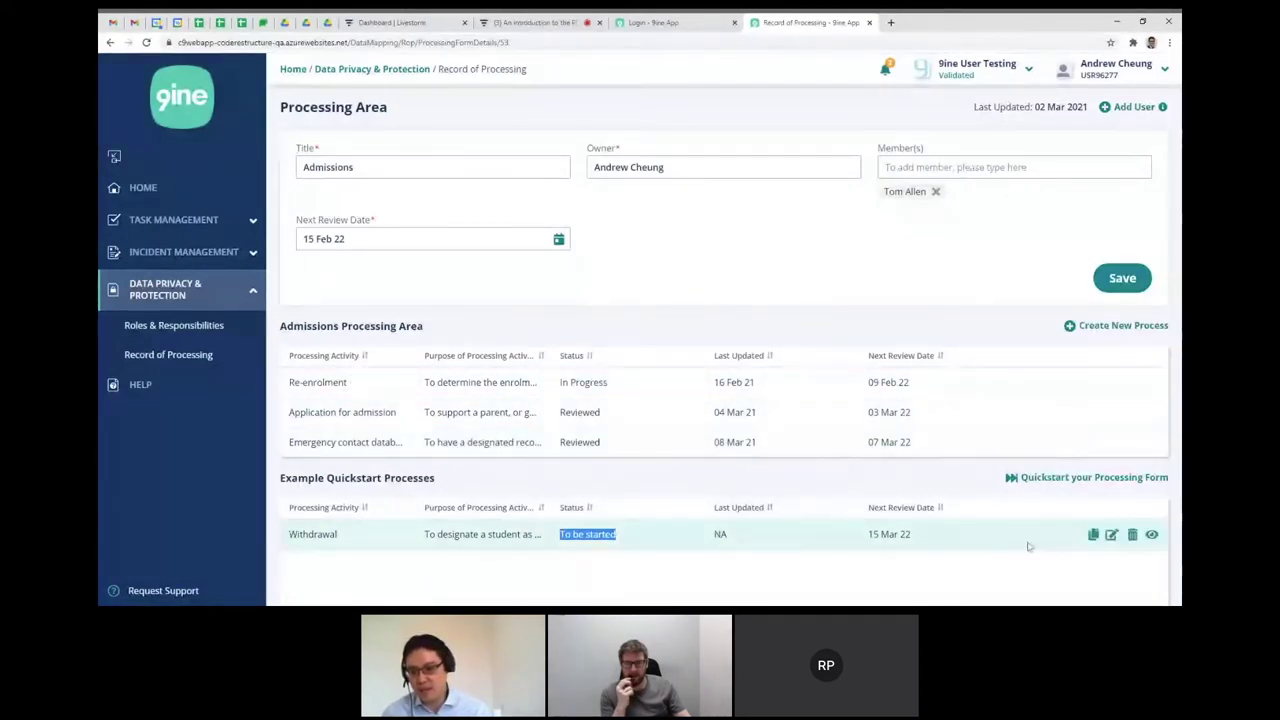
{"action": "left_click", "coordinate": [1092, 535]}
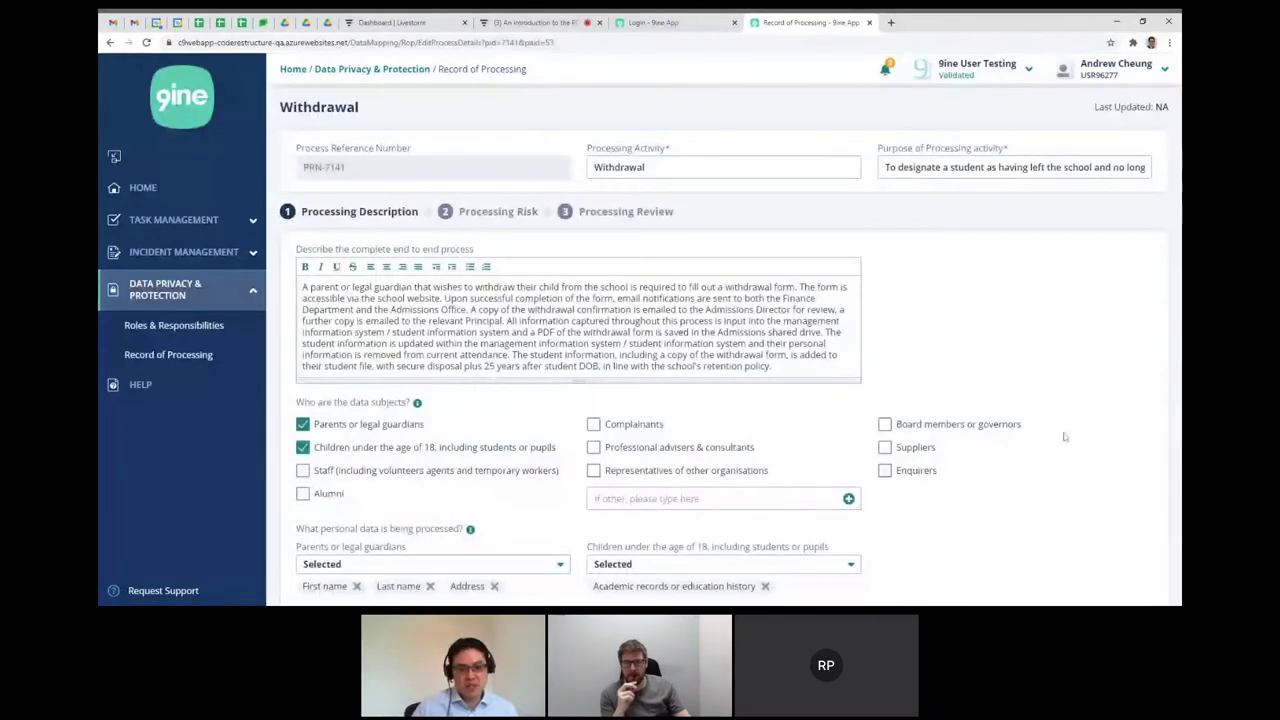
{"action": "scroll", "coordinate": [1065, 436], "scroll_direction": "down", "scroll_amount": 4}
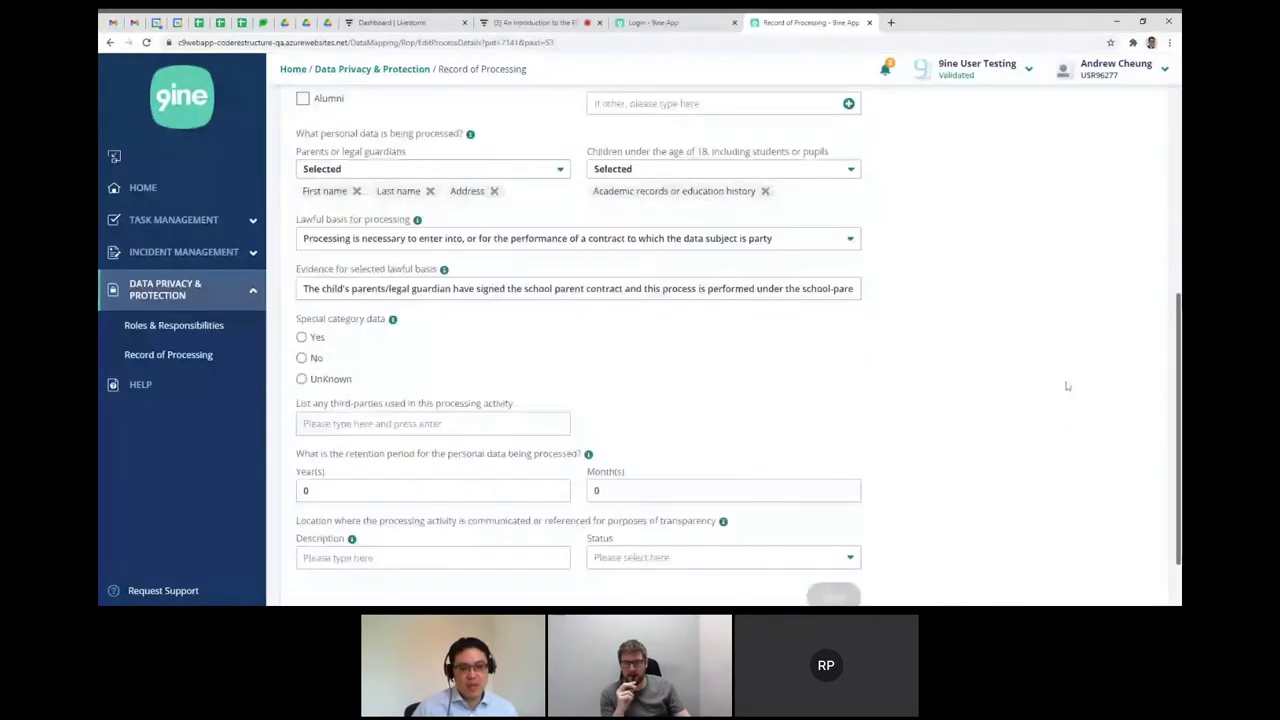
{"action": "scroll", "coordinate": [1066, 384], "scroll_direction": "up", "scroll_amount": 2}
{"action": "scroll", "coordinate": [1067, 386], "scroll_direction": "up", "scroll_amount": 3}
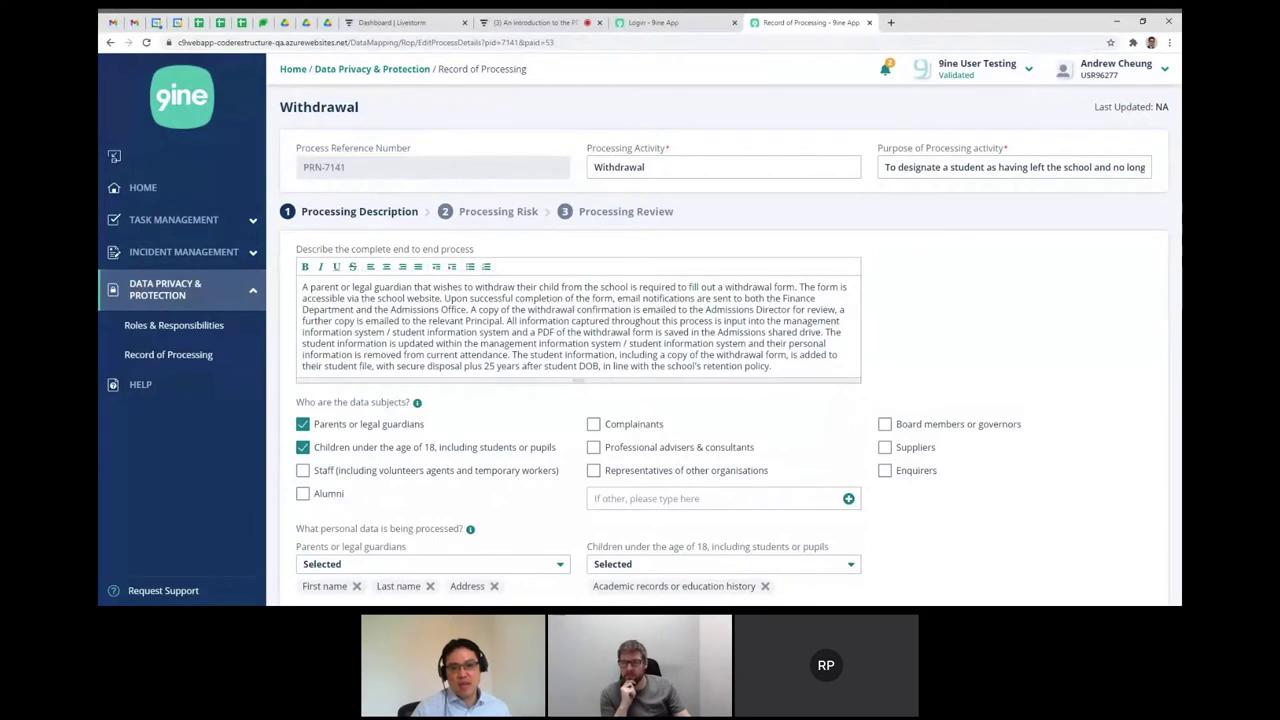
Rename the processing activity as Student Withdrawal.
{"action": "left_click", "coordinate": [646, 167]}
{"action": "left_click_drag", "start_coordinate": [646, 167], "coordinate": [589, 170]}
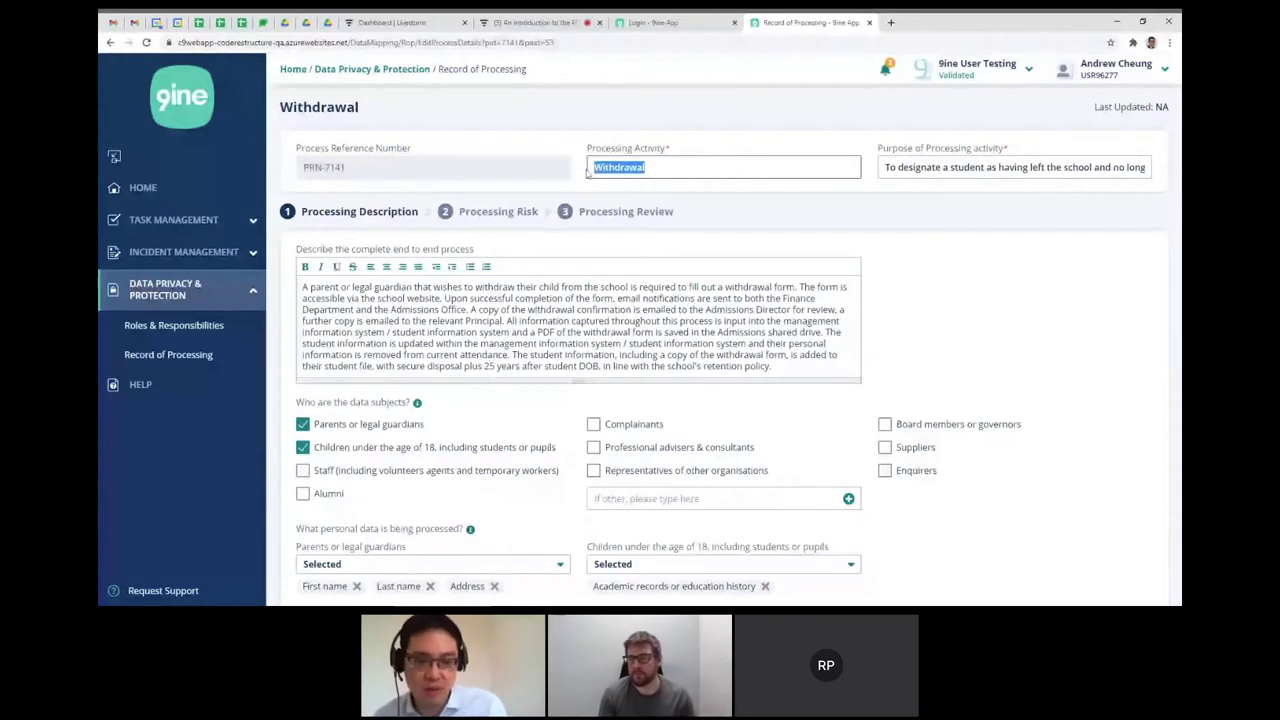
{"action": "left_click", "coordinate": [589, 170]}
{"action": "type", "text": "Student"}
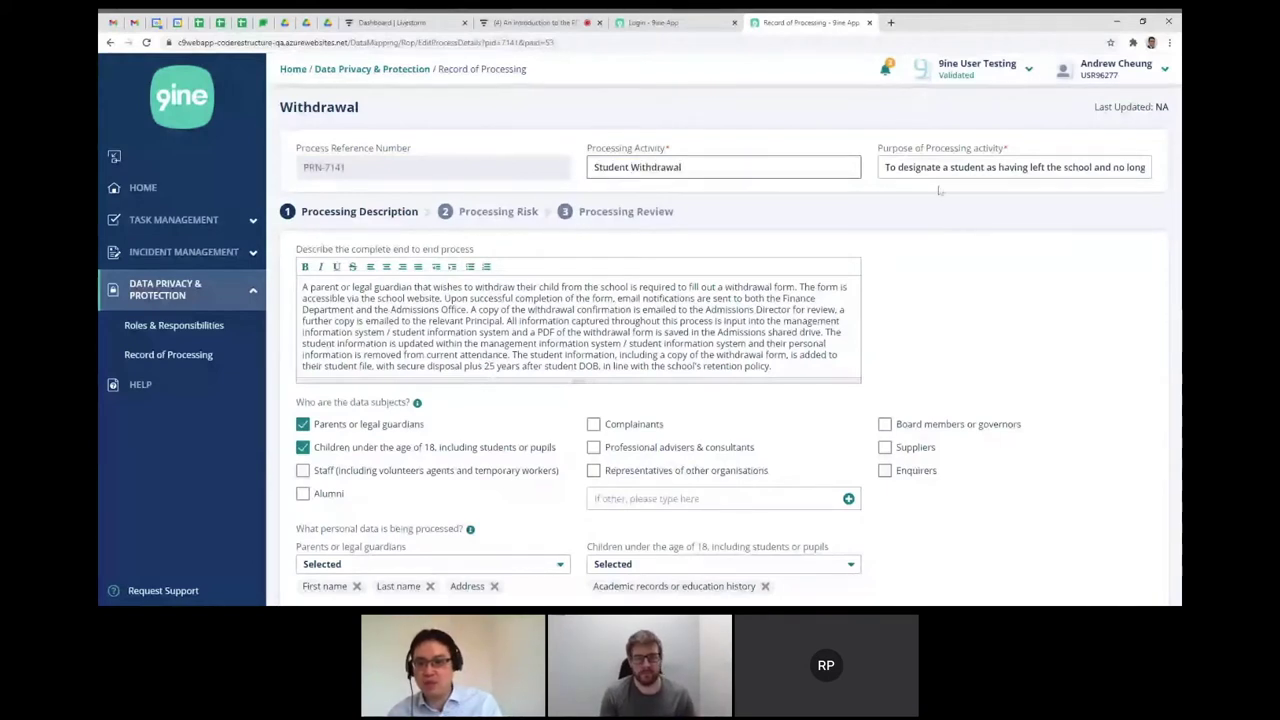
Examine the purpose of the processing activity and the end-to-end process description, including the withdrawal form and e-mail notifications.
{"action": "left_click_drag", "start_coordinate": [932, 167], "coordinate": [887, 167]}
{"action": "key", "text": "ctrl+shift+Right"}
{"action": "key", "text": "ctrl+shift+Right"}
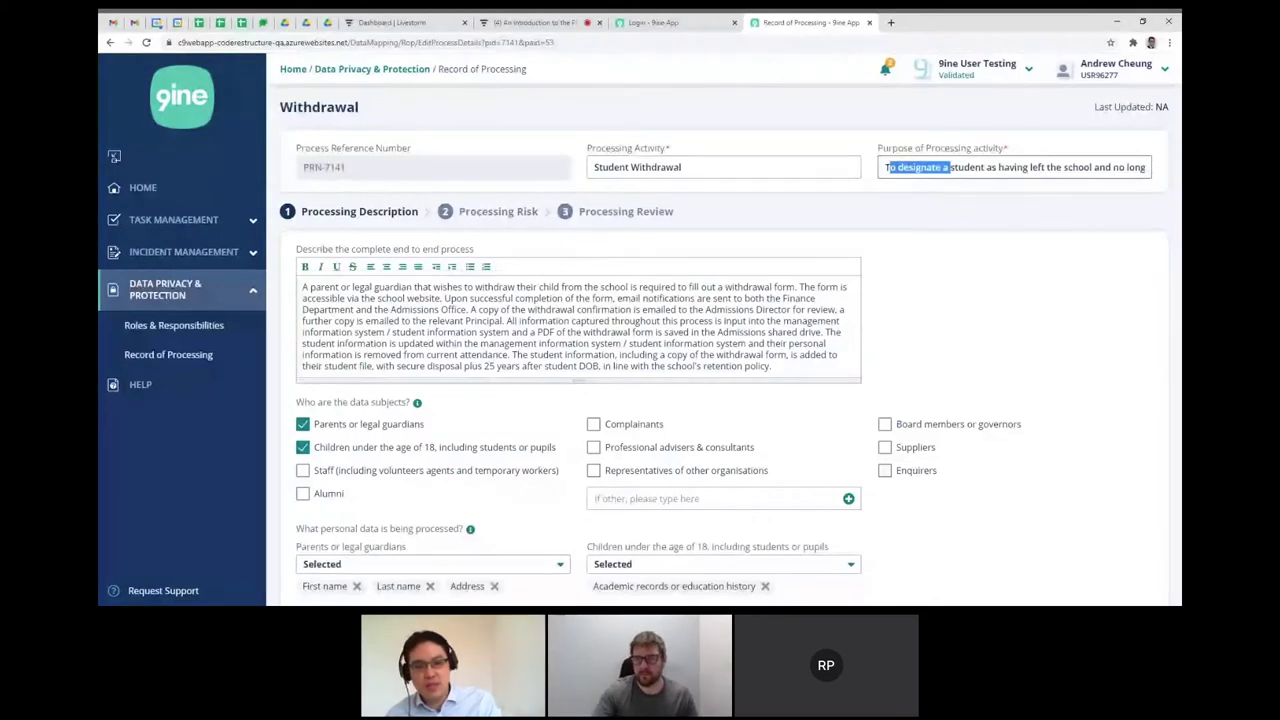
{"action": "left_click", "coordinate": [1095, 167]}
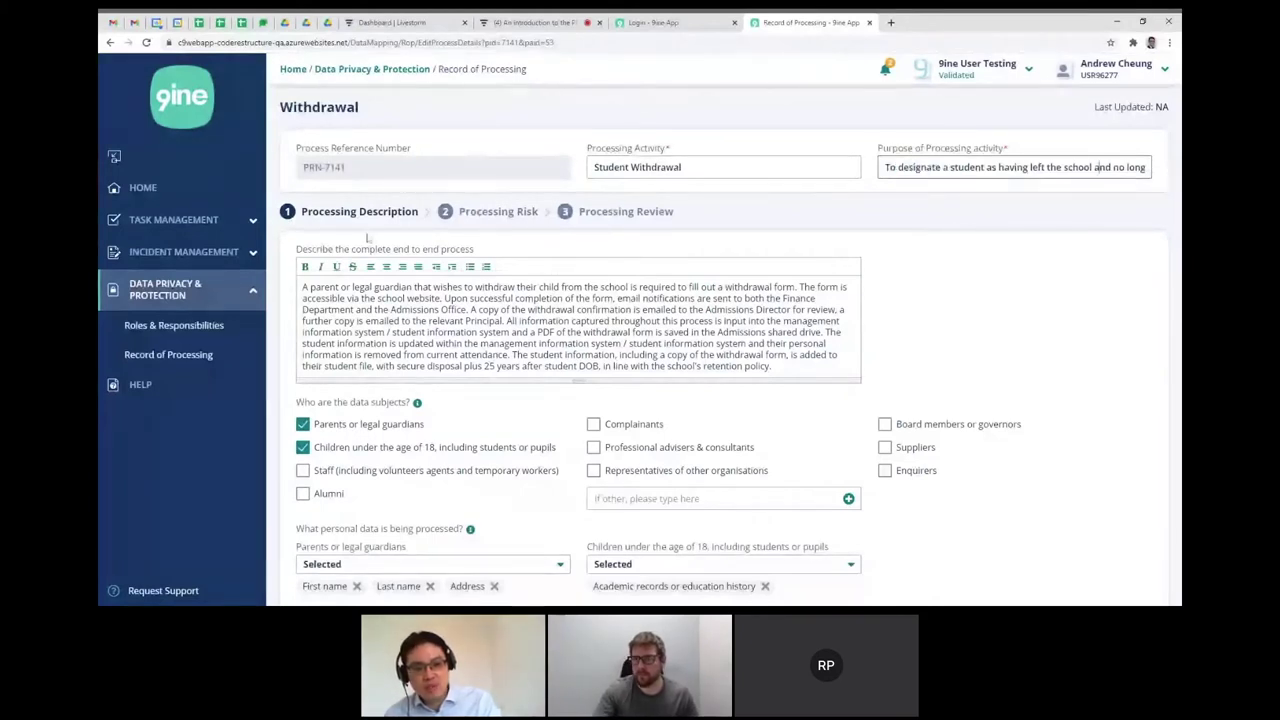
{"action": "left_click_drag", "start_coordinate": [296, 250], "coordinate": [371, 255]}
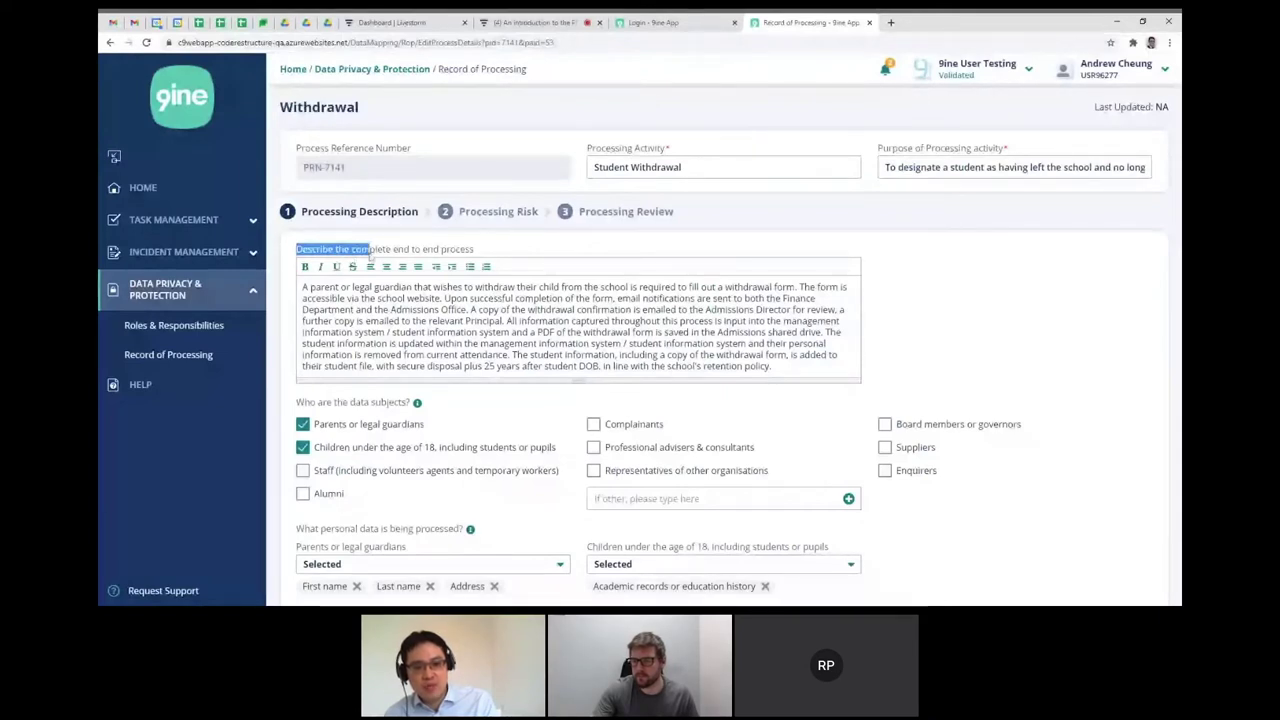
{"action": "left_click", "coordinate": [875, 347]}
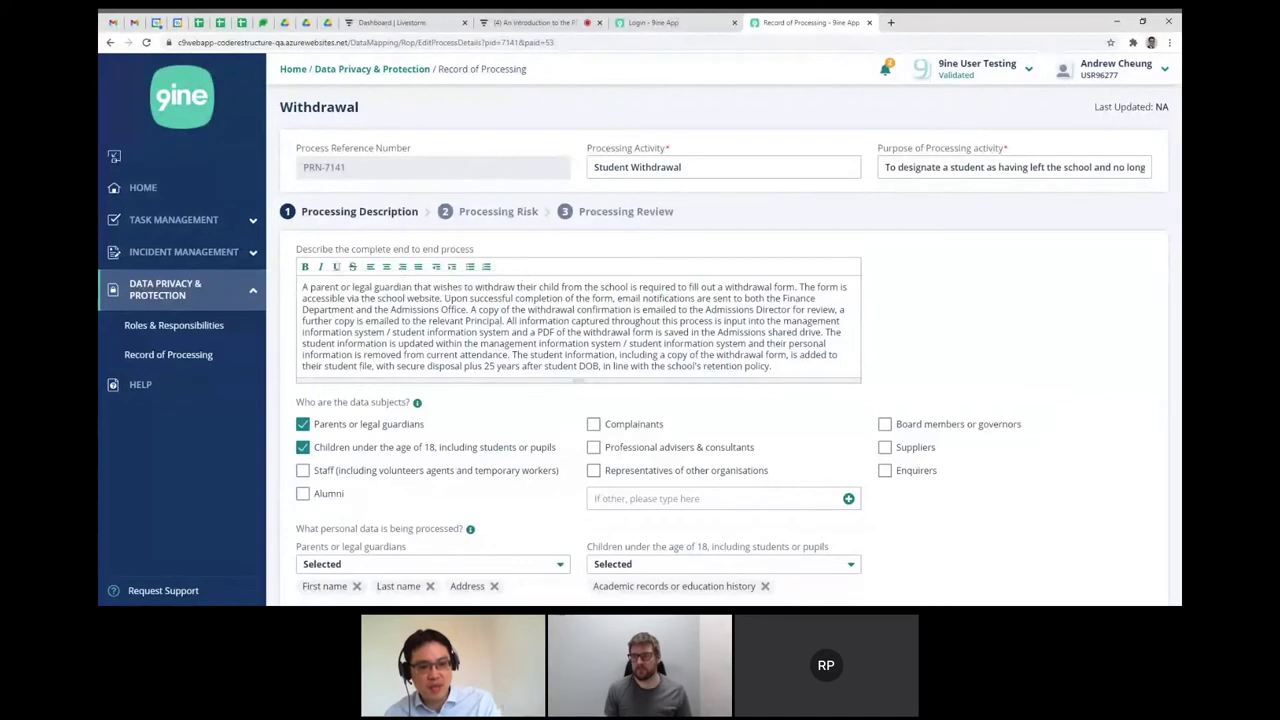
{"action": "double_click", "coordinate": [306, 287]}
{"action": "left_click_drag", "start_coordinate": [306, 287], "coordinate": [556, 287]}
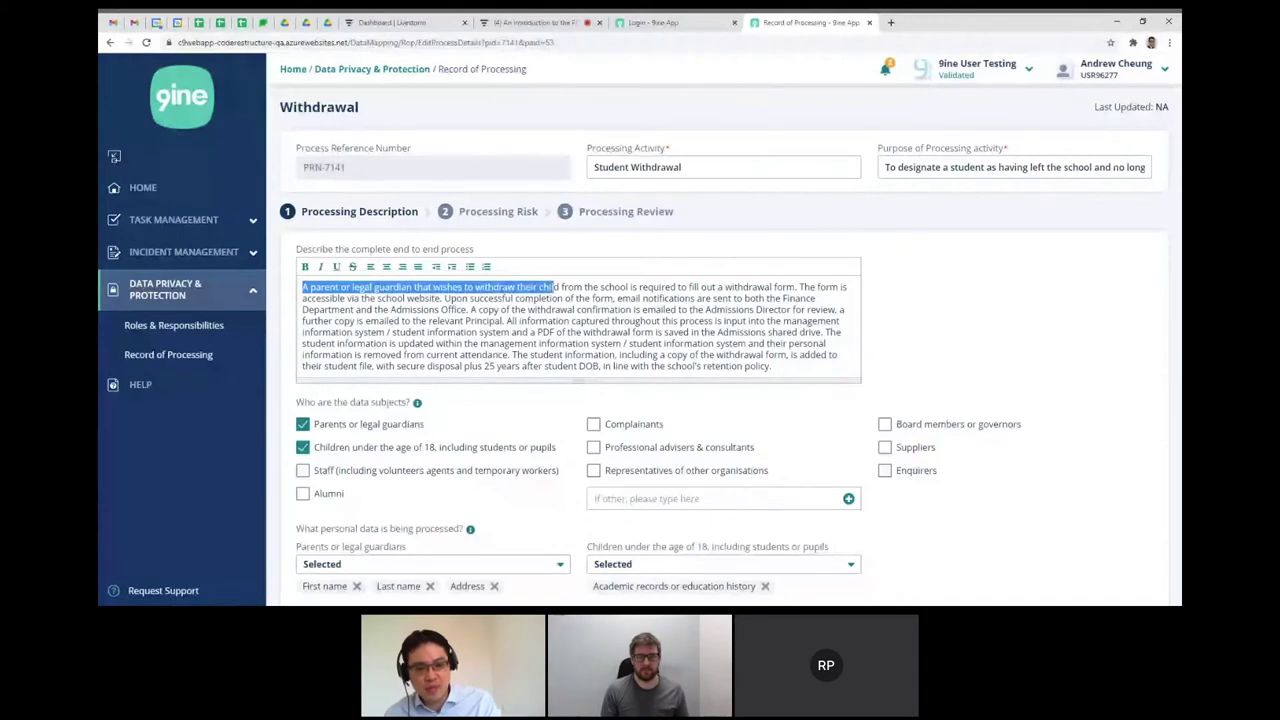
{"action": "left_click", "coordinate": [556, 287]}
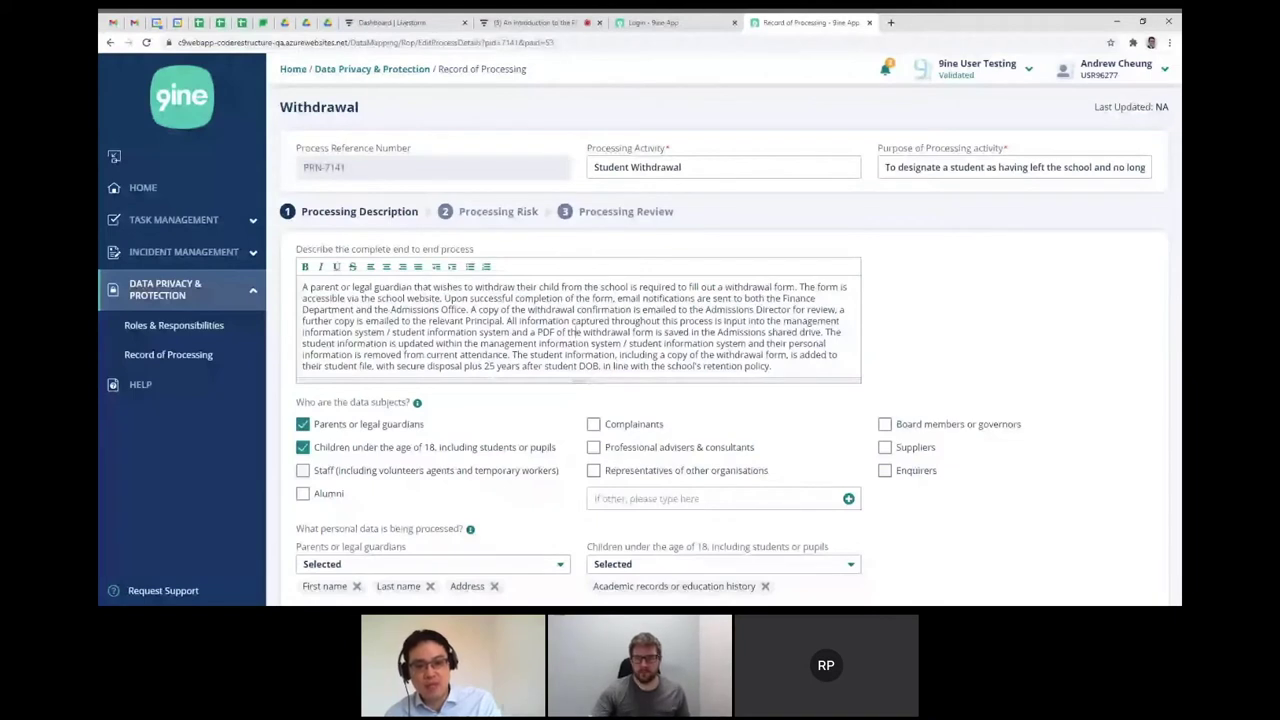
{"action": "left_click_drag", "start_coordinate": [530, 332], "coordinate": [654, 332]}
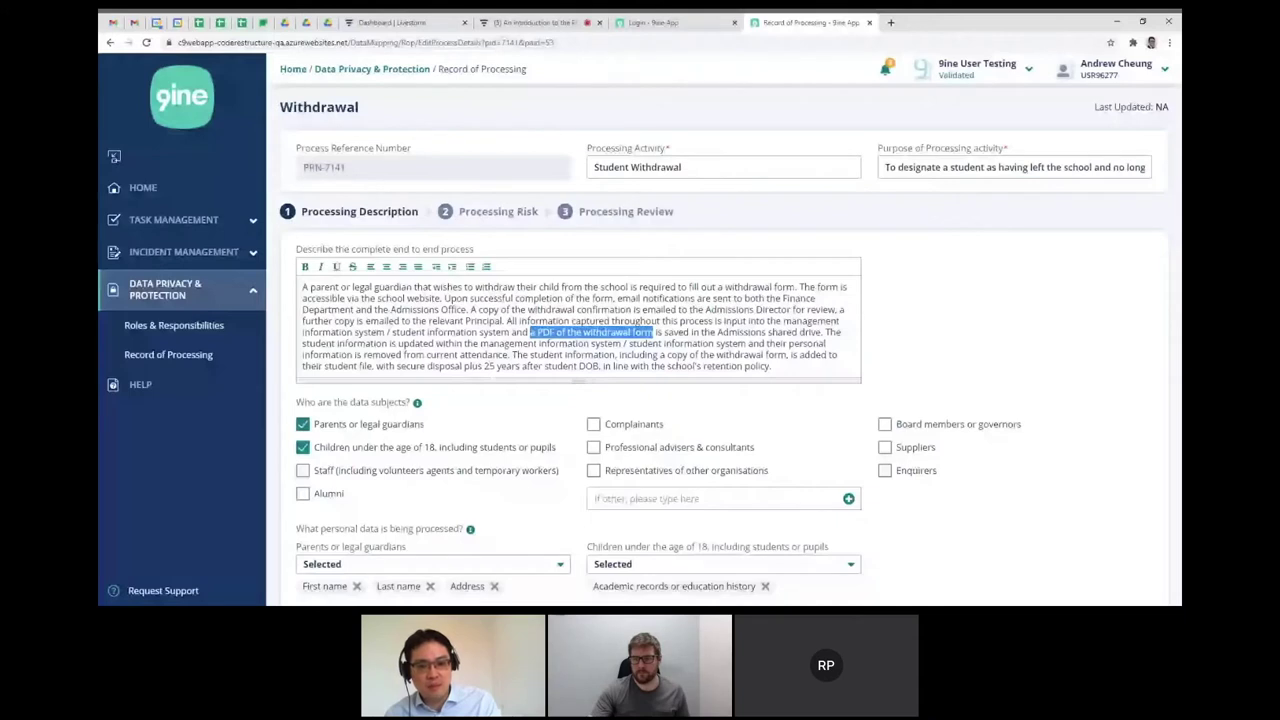
{"action": "left_click_drag", "start_coordinate": [617, 298], "coordinate": [355, 310]}
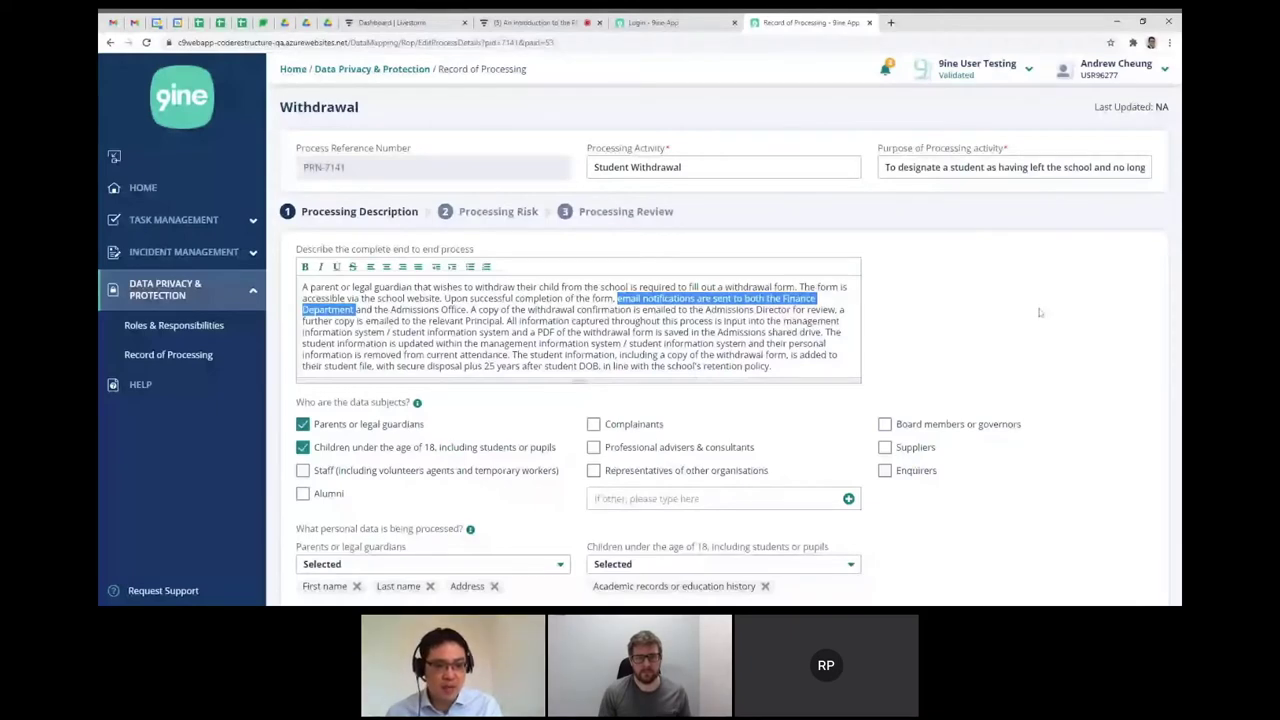
Examine the selected data subjects and the personal data being processed for each of them.
{"action": "scroll", "coordinate": [1039, 313], "scroll_direction": "down", "scroll_amount": 1}
{"action": "triple_click", "coordinate": [350, 289]}
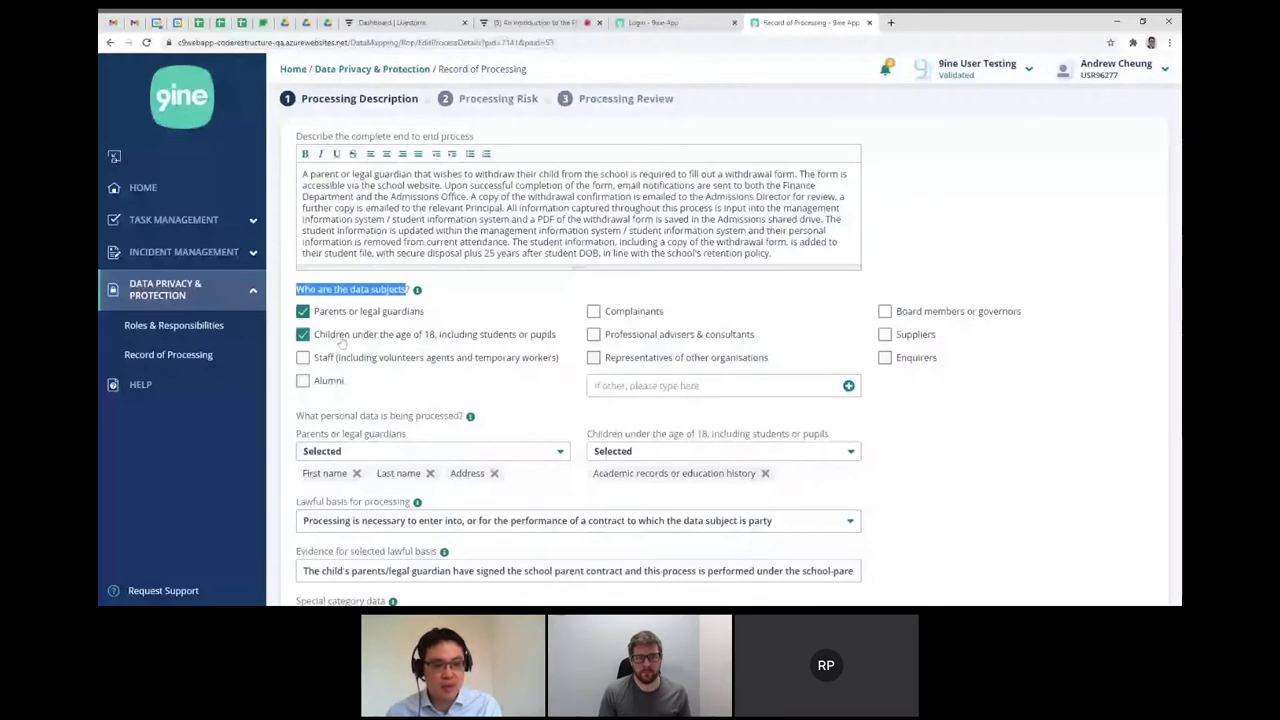
{"action": "scroll", "coordinate": [464, 263], "scroll_direction": "down", "scroll_amount": 2}
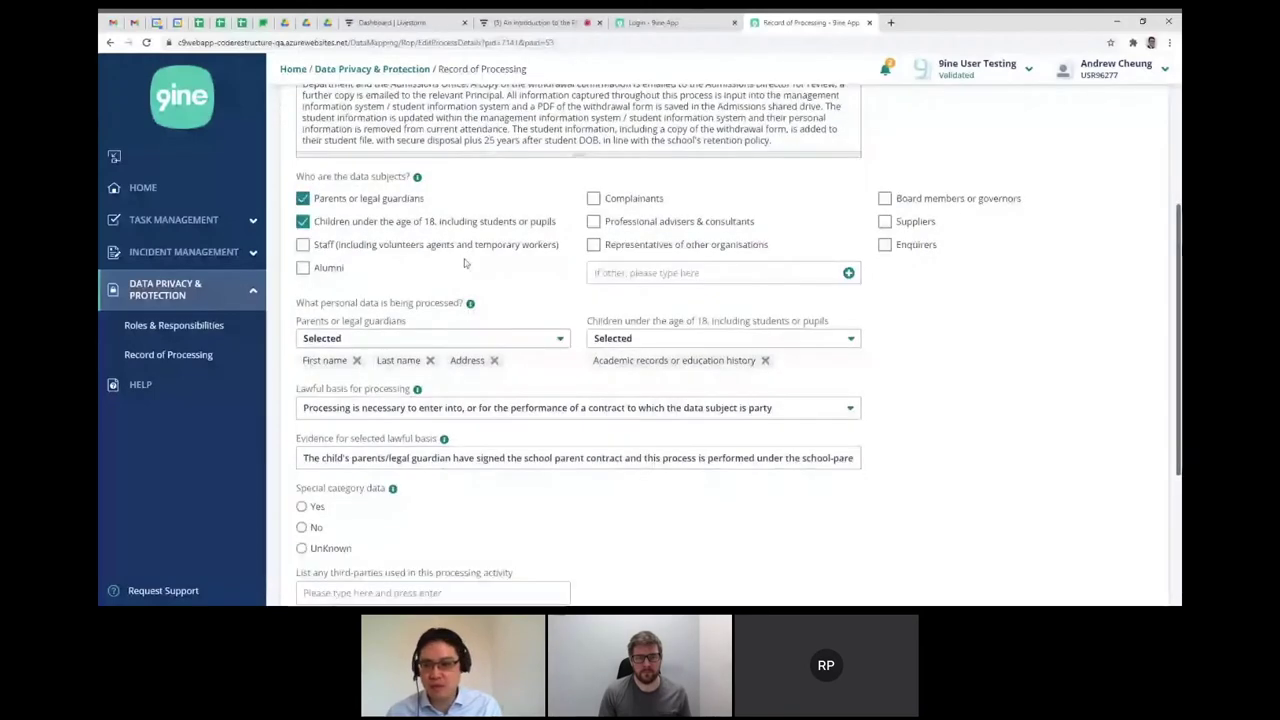
{"action": "scroll", "coordinate": [1083, 203], "scroll_direction": "down", "scroll_amount": 1}
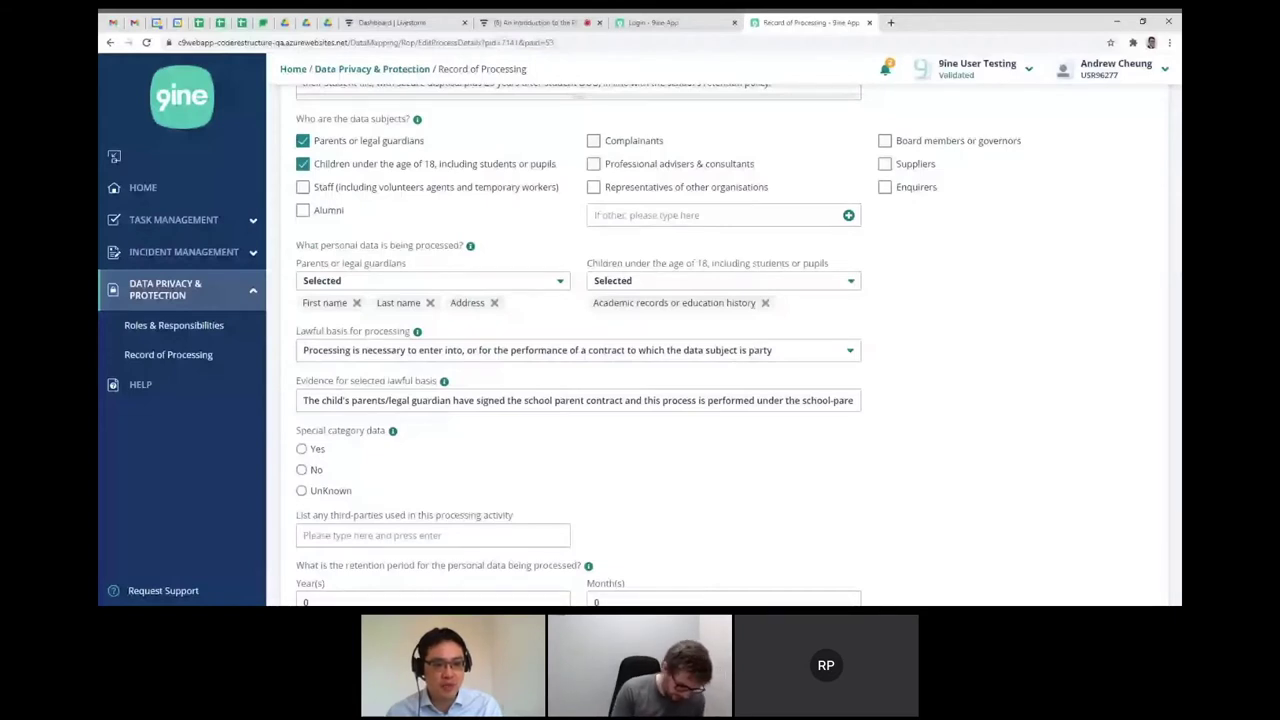
{"action": "left_click_drag", "start_coordinate": [297, 245], "coordinate": [455, 245]}
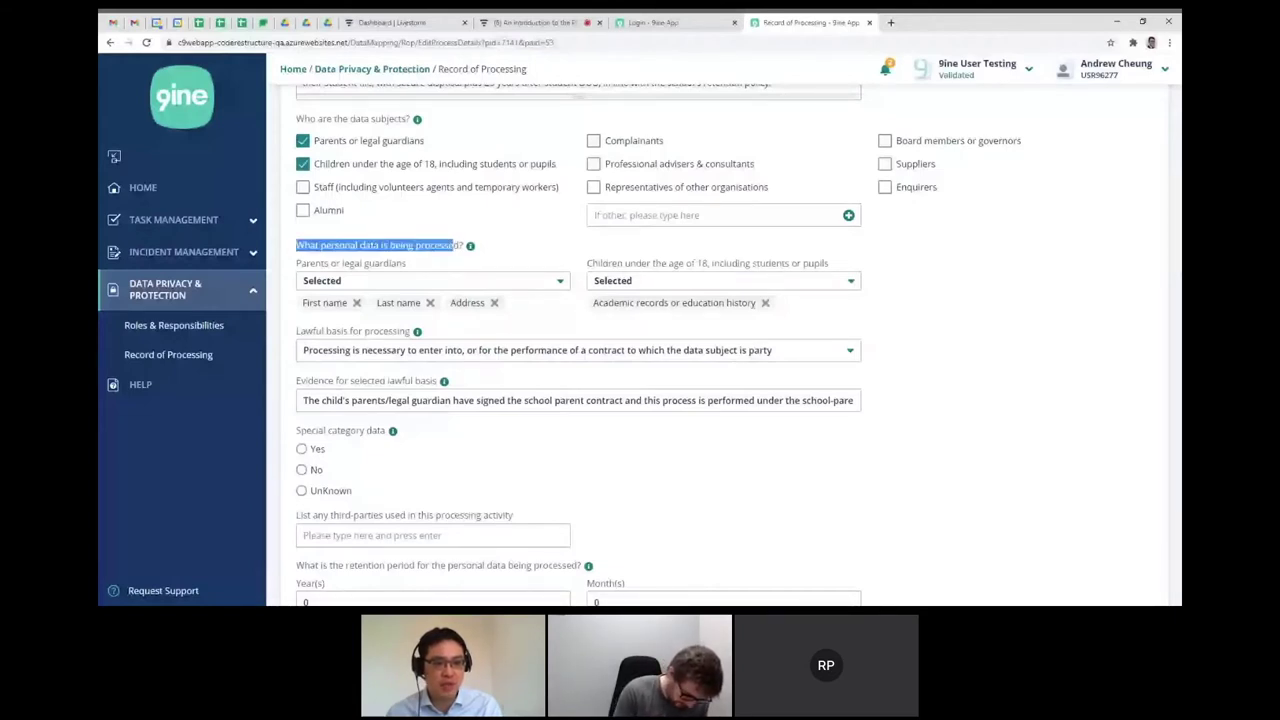
Look over the personal data listed for parents or legal guardians and for children under 18.
{"action": "left_click_drag", "start_coordinate": [500, 302], "coordinate": [300, 302]}
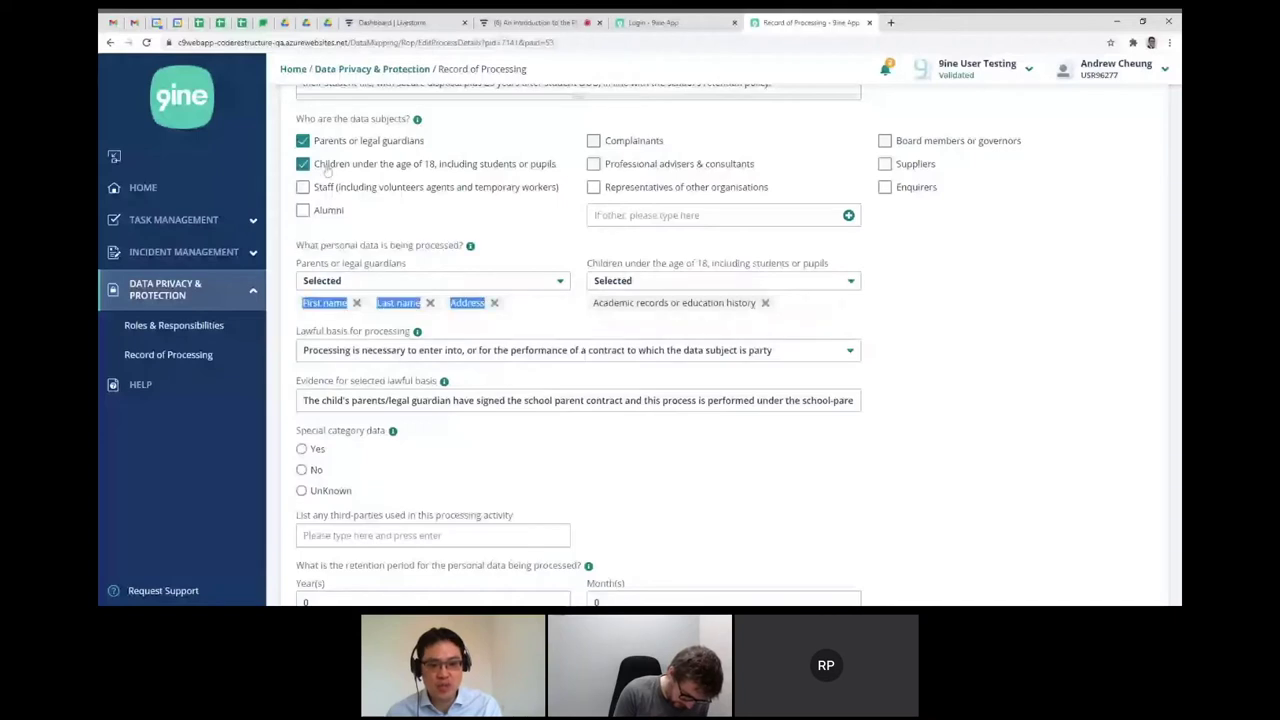
{"action": "left_click_drag", "start_coordinate": [589, 264], "coordinate": [607, 265]}
{"action": "left_click", "coordinate": [607, 265]}
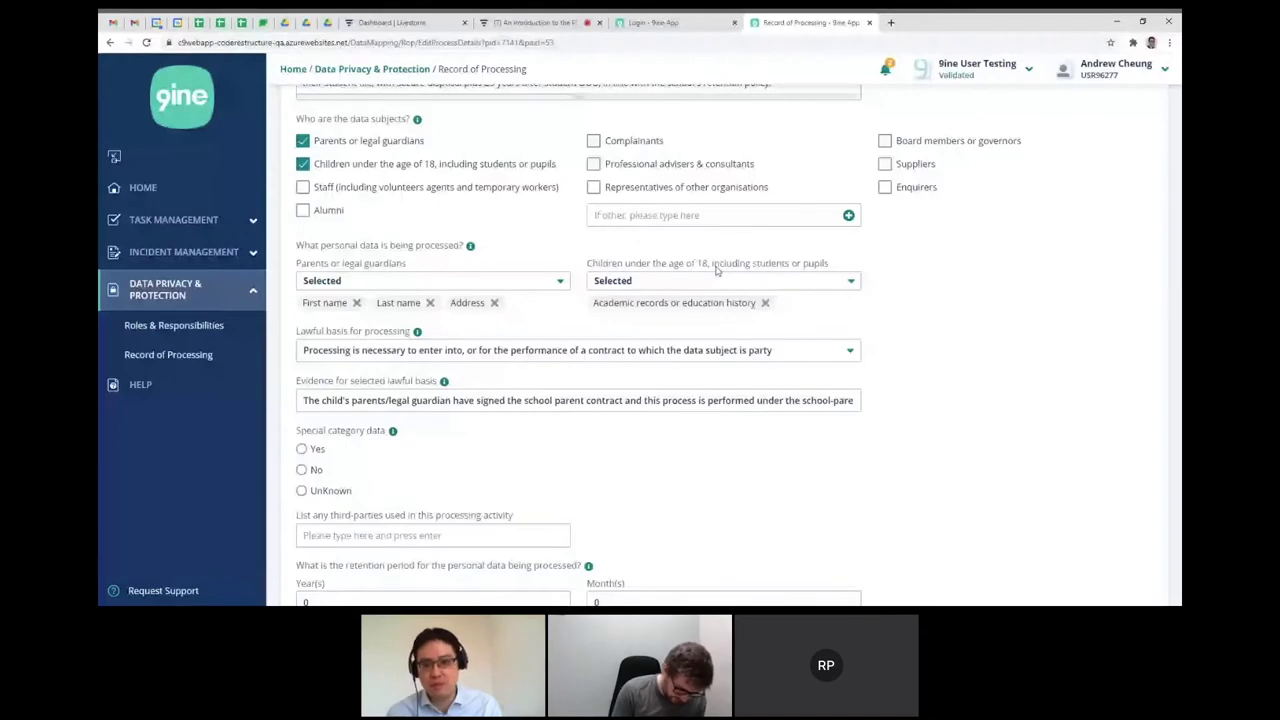
Try selecting Board members or governors, Suppliers and Enquirers as additional data subjects, and clear all three again.
{"action": "left_click", "coordinate": [884, 140]}
{"action": "left_click_drag", "start_coordinate": [878, 263], "coordinate": [958, 264]}
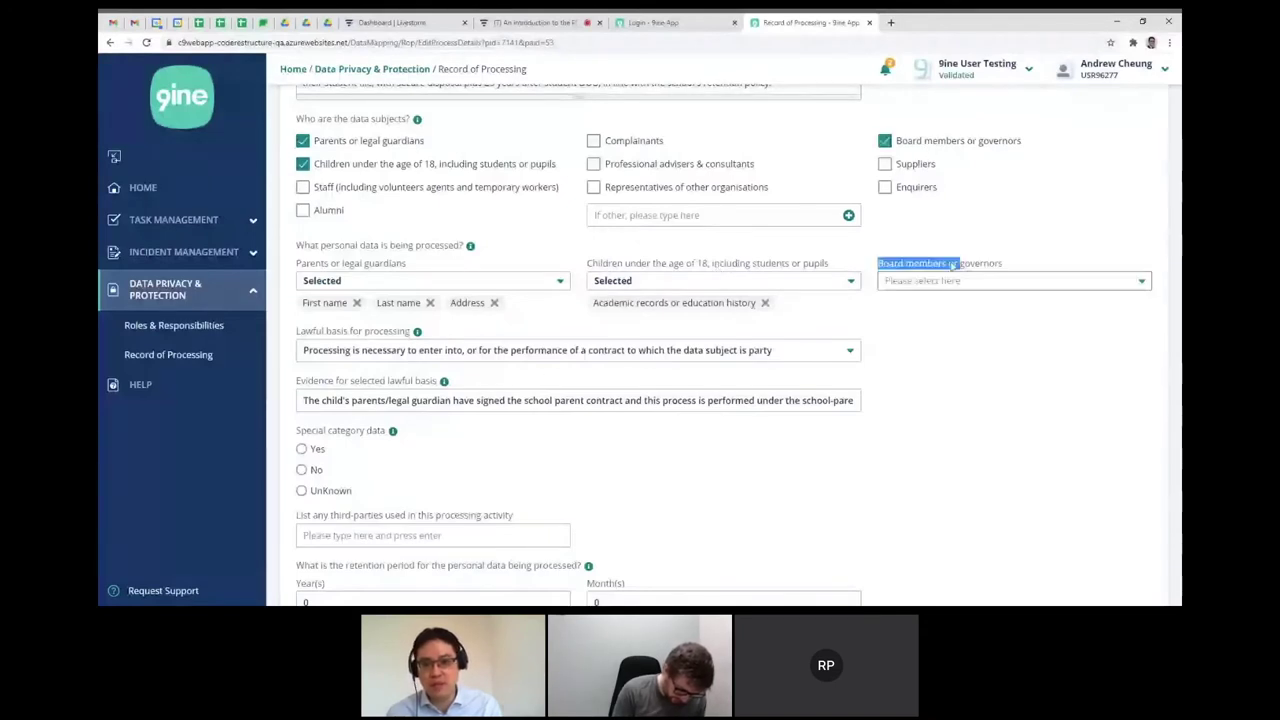
{"action": "left_click", "coordinate": [884, 163]}
{"action": "left_click", "coordinate": [884, 186]}
{"action": "left_click_drag", "start_coordinate": [340, 331], "coordinate": [294, 331]}
{"action": "left_click_drag", "start_coordinate": [628, 331], "coordinate": [616, 334]}
{"action": "double_click", "coordinate": [612, 331]}
{"action": "left_click", "coordinate": [884, 186]}
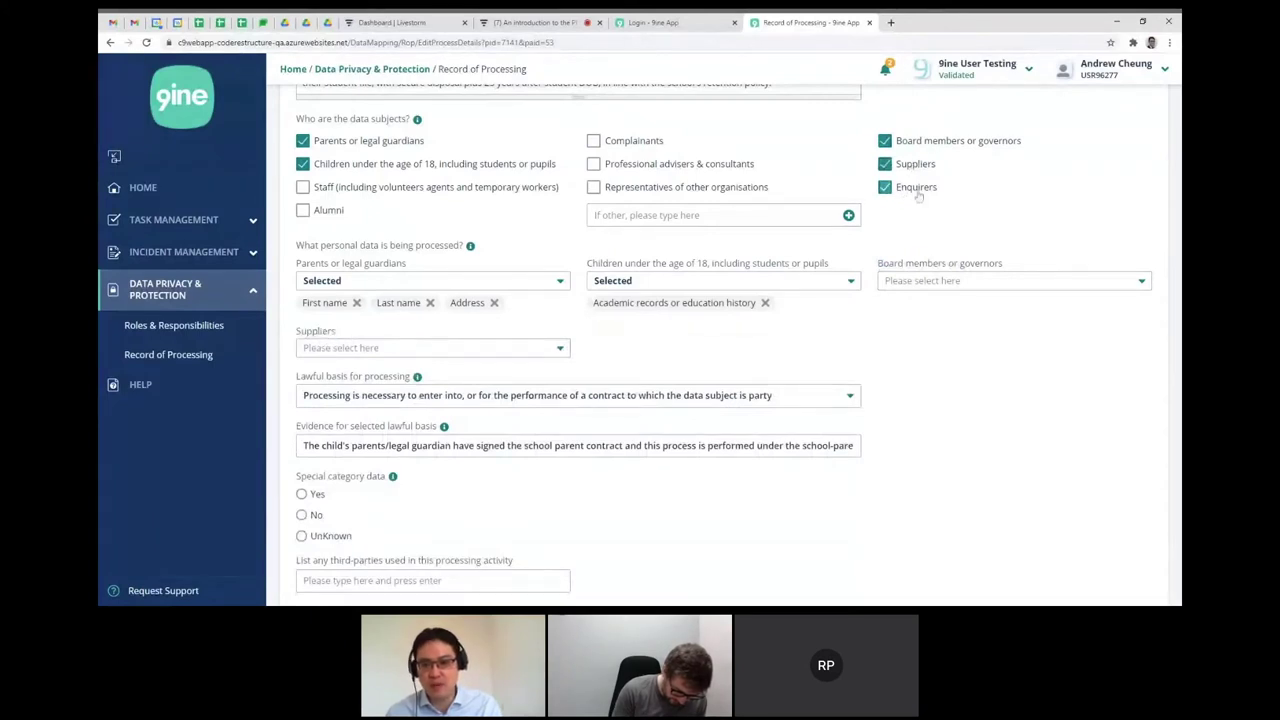
{"action": "left_click", "coordinate": [884, 163]}
{"action": "left_click", "coordinate": [884, 140]}
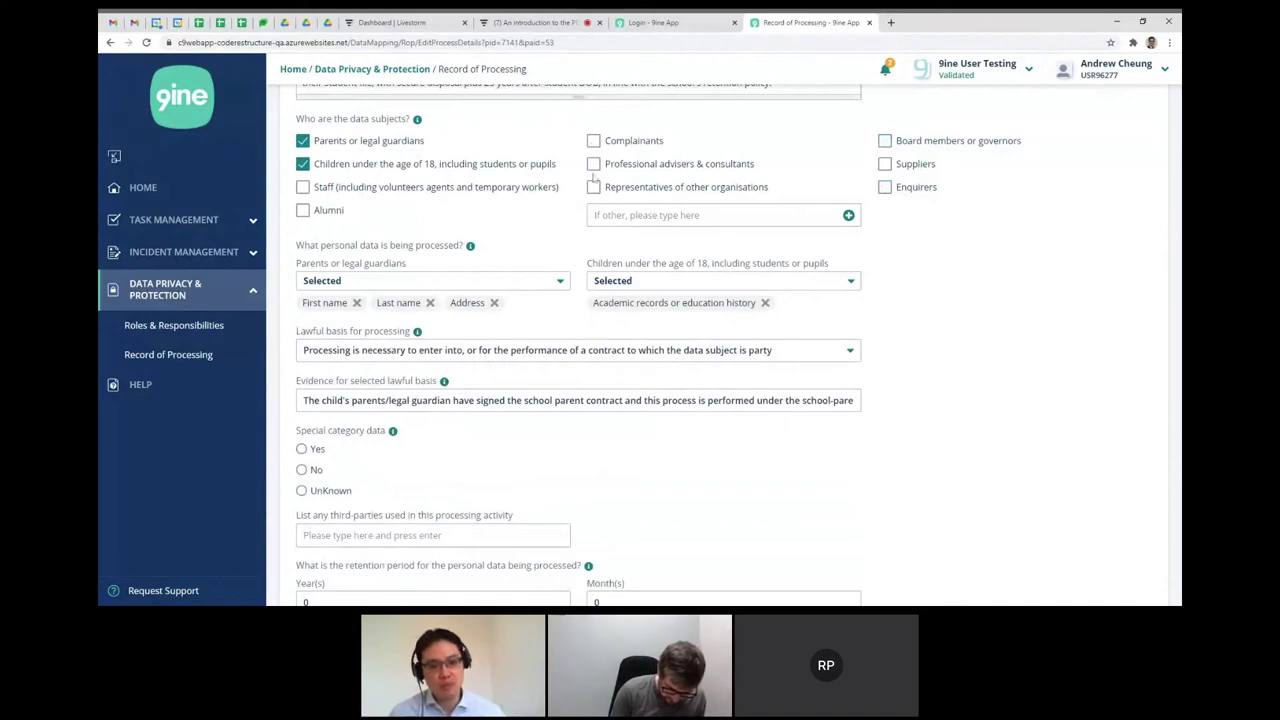
Try adding custom data subjects through the free-text option, and remove the added entries.
{"action": "left_click", "coordinate": [594, 215]}
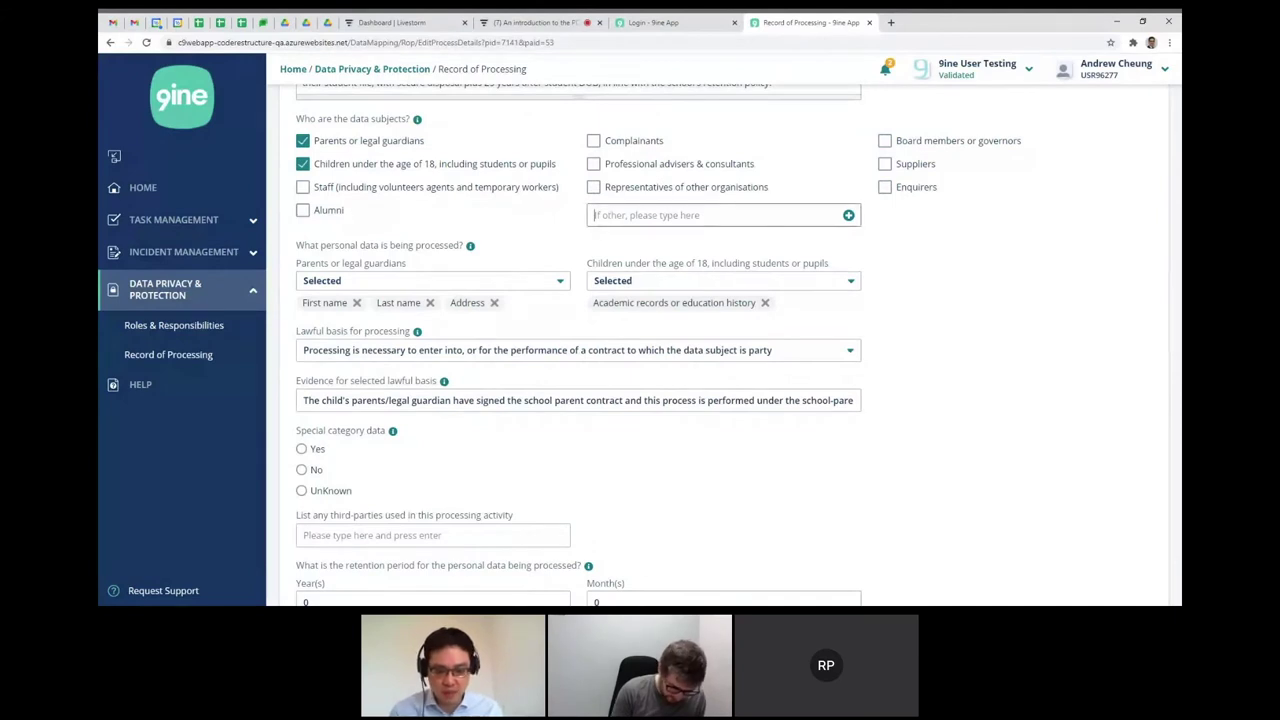
{"action": "type", "text": "Agnt"}
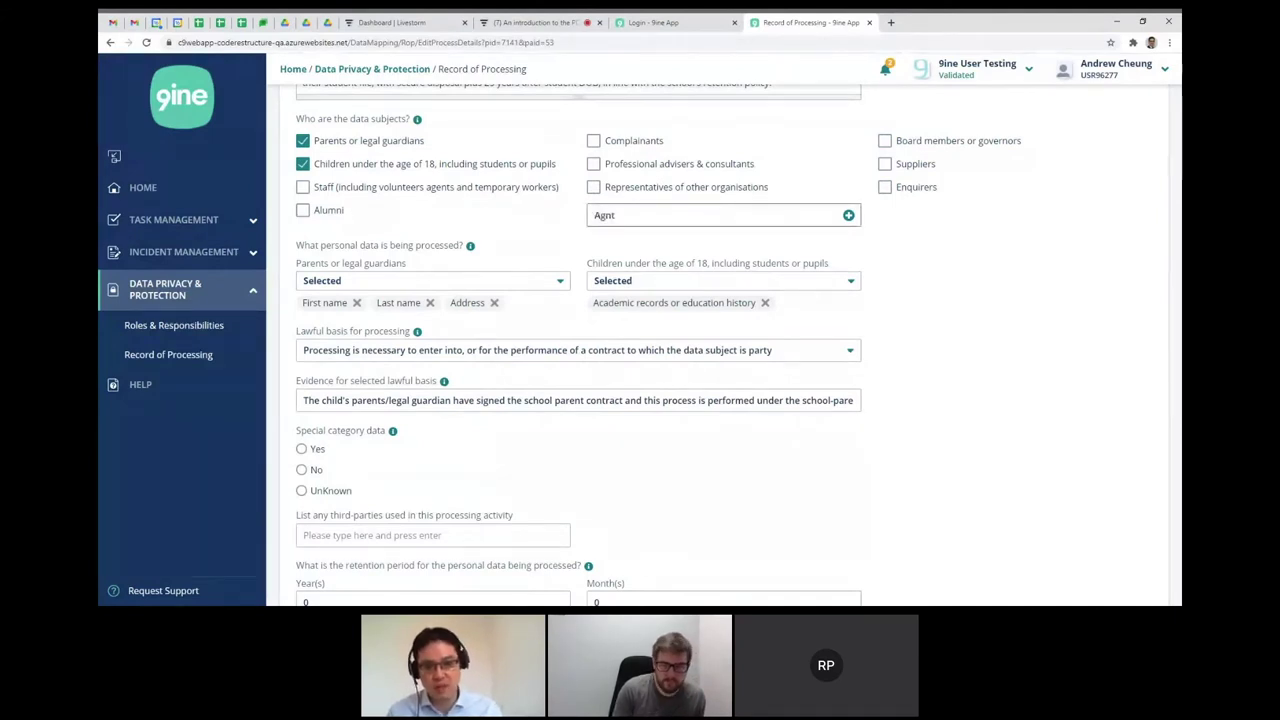
{"action": "key", "text": "Return"}
{"action": "type", "text": "e"}
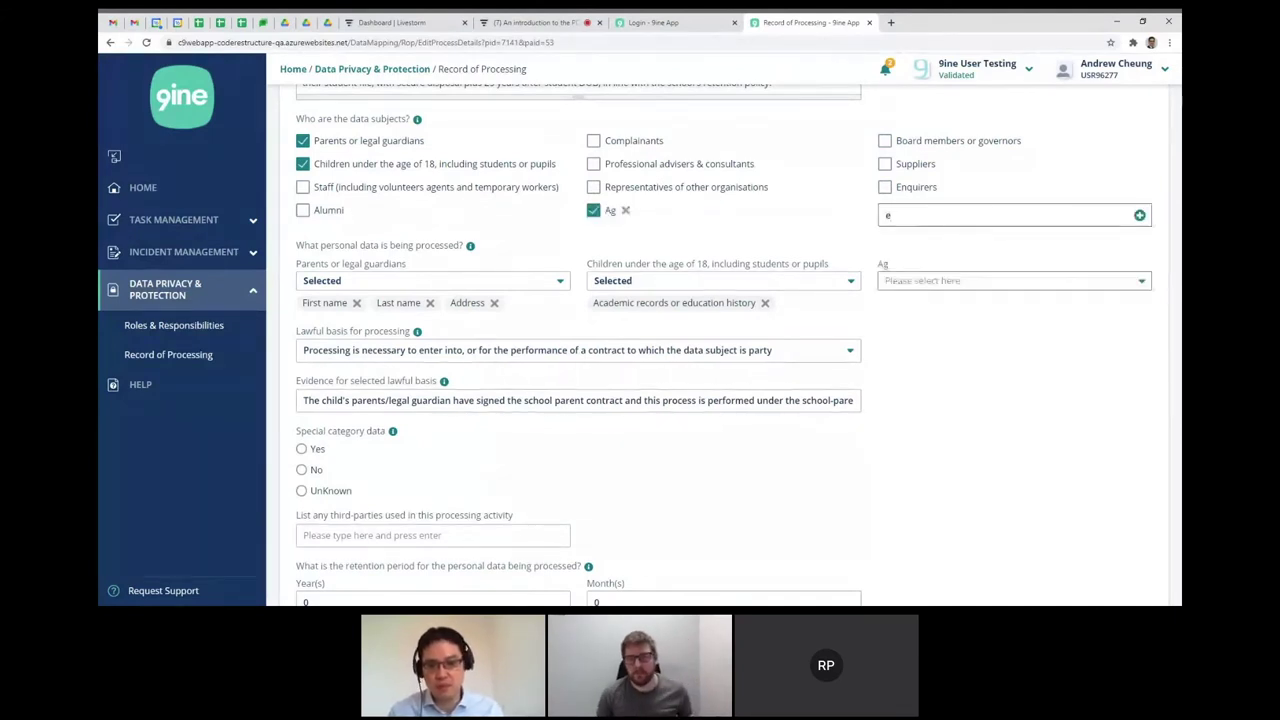
{"action": "left_click", "coordinate": [1140, 215]}
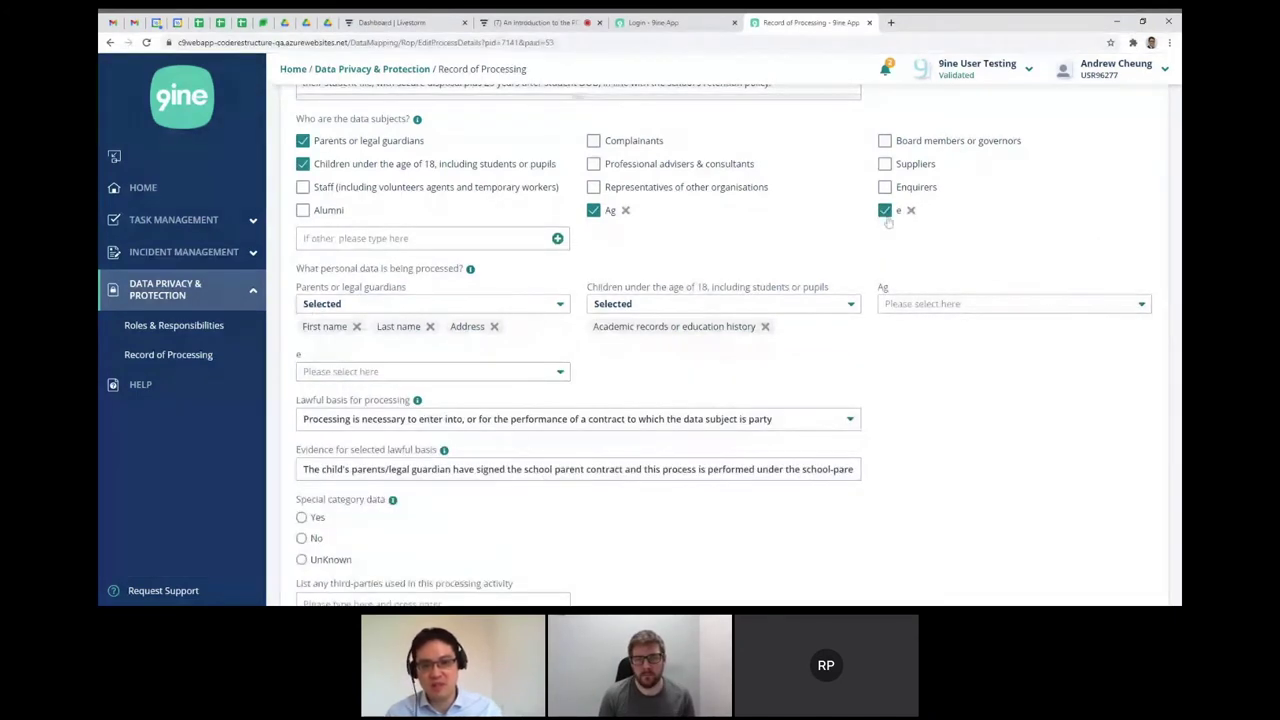
{"action": "left_click", "coordinate": [625, 210]}
{"action": "left_click", "coordinate": [618, 210]}
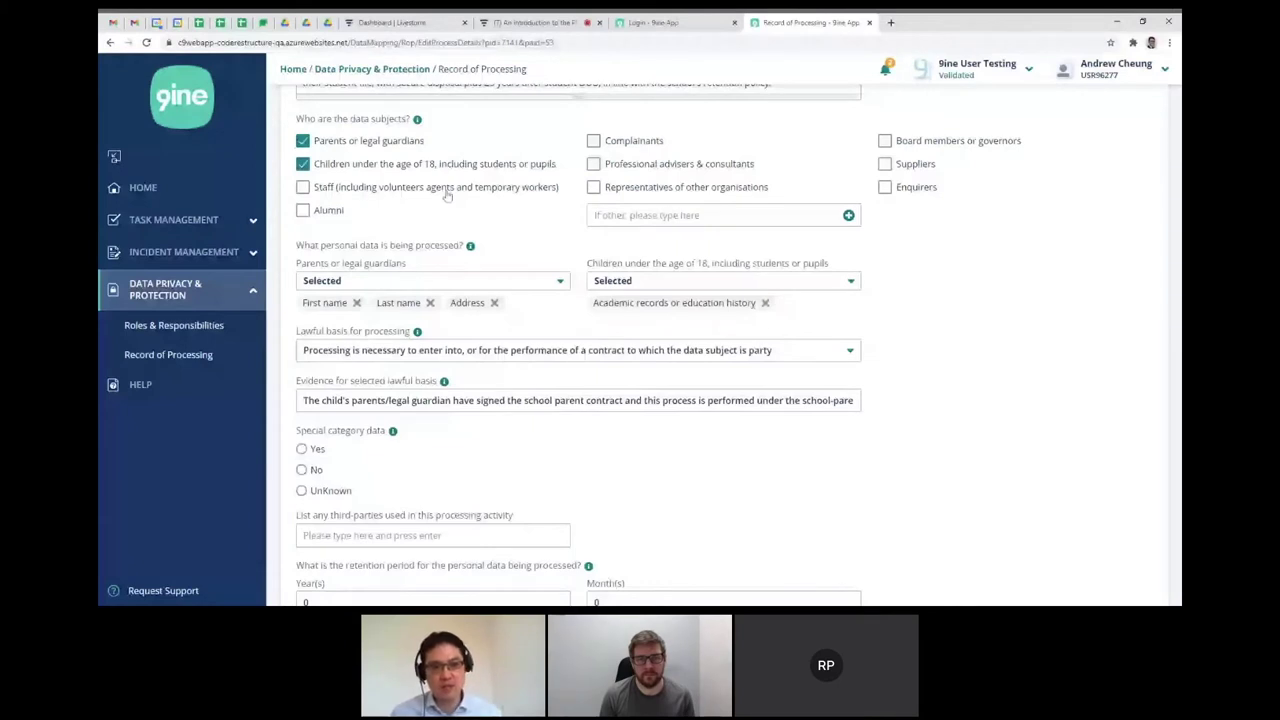
Examine how the data subjects question relates to the personal data being processed for each selected group.
{"action": "left_click_drag", "start_coordinate": [350, 118], "coordinate": [404, 118]}
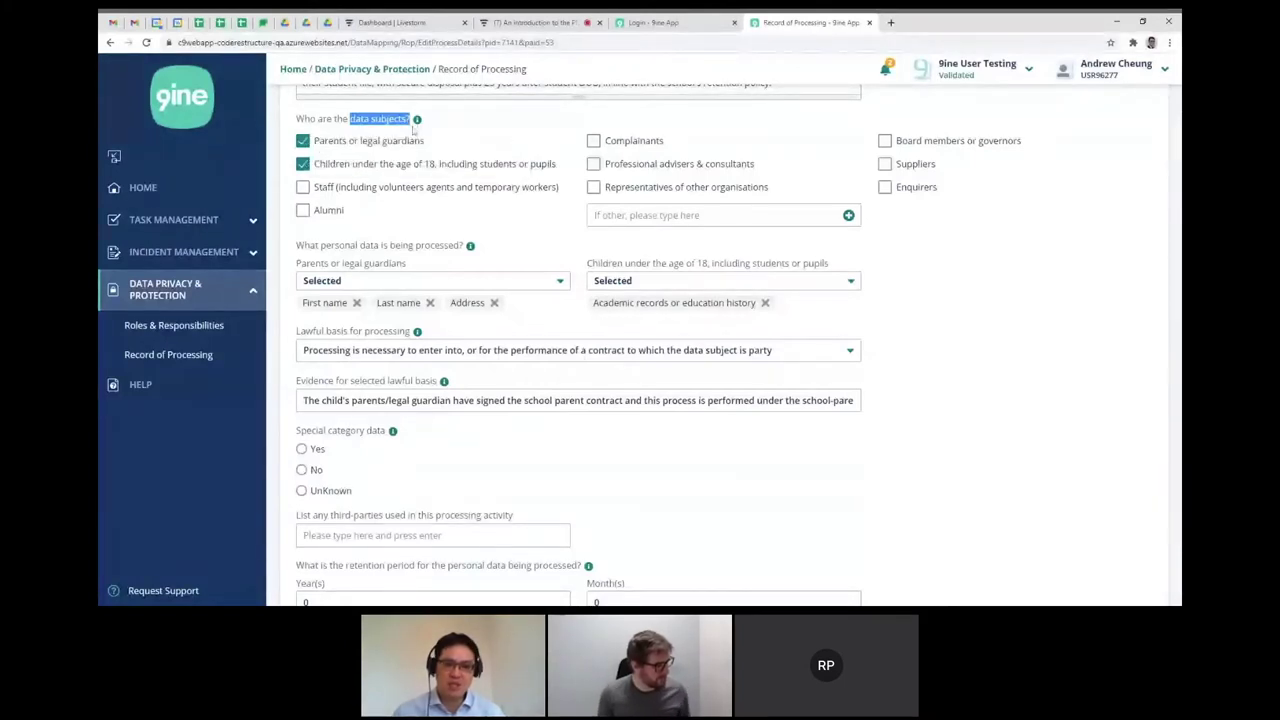
{"action": "mouse_move", "coordinate": [417, 120]}
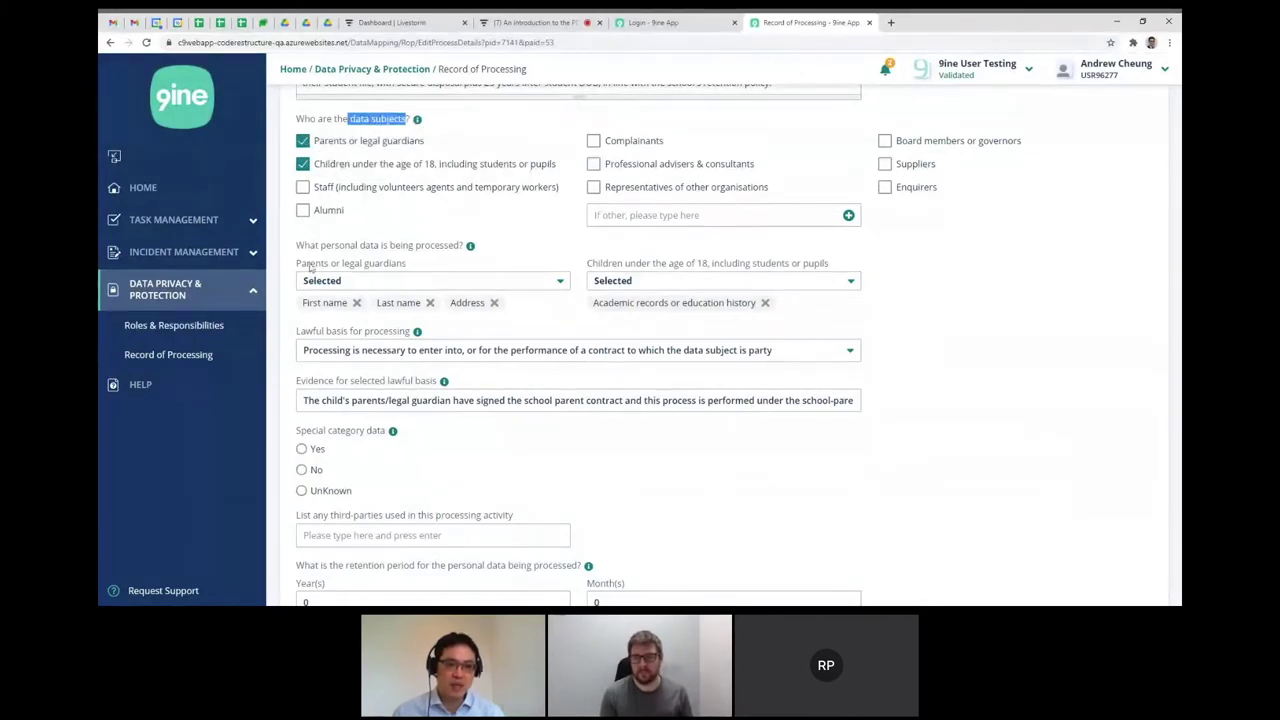
{"action": "left_click_drag", "start_coordinate": [310, 265], "coordinate": [376, 265]}
{"action": "left_click_drag", "start_coordinate": [604, 265], "coordinate": [563, 265]}
{"action": "left_click", "coordinate": [500, 260]}
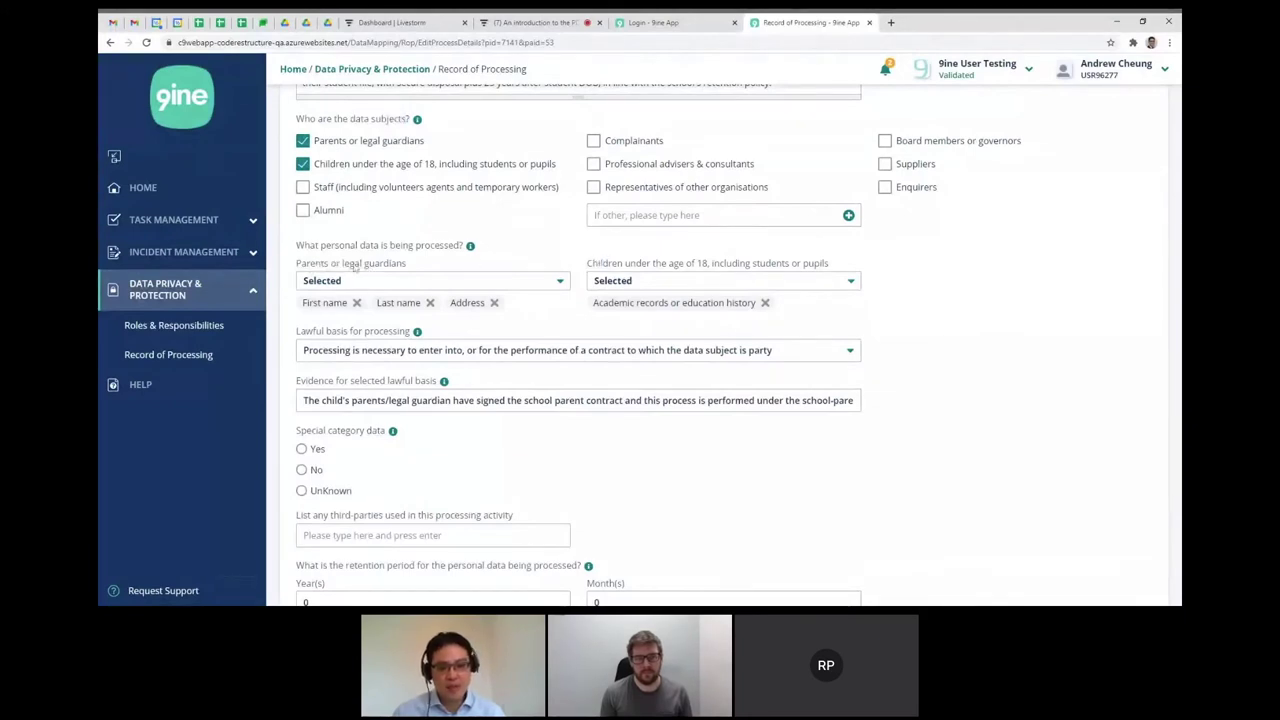
{"action": "left_click_drag", "start_coordinate": [297, 245], "coordinate": [416, 245]}
{"action": "left_click", "coordinate": [462, 245]}
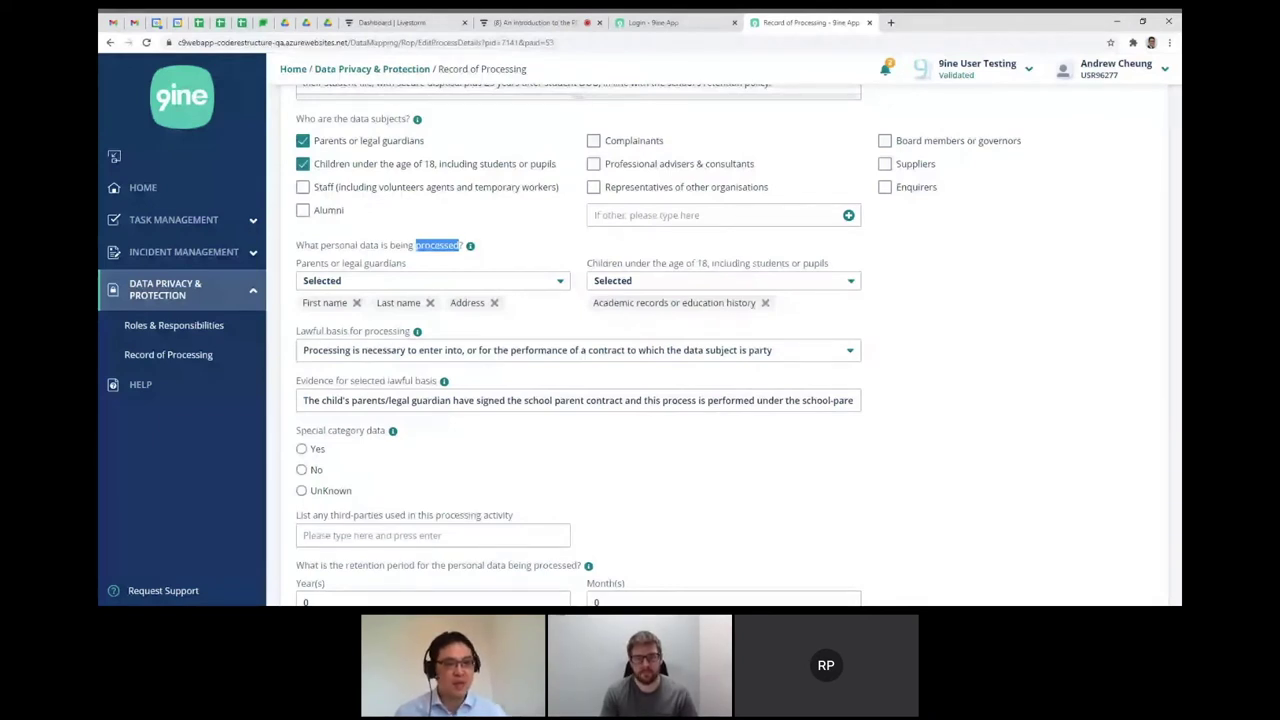
{"action": "left_click_drag", "start_coordinate": [296, 245], "coordinate": [380, 245]}
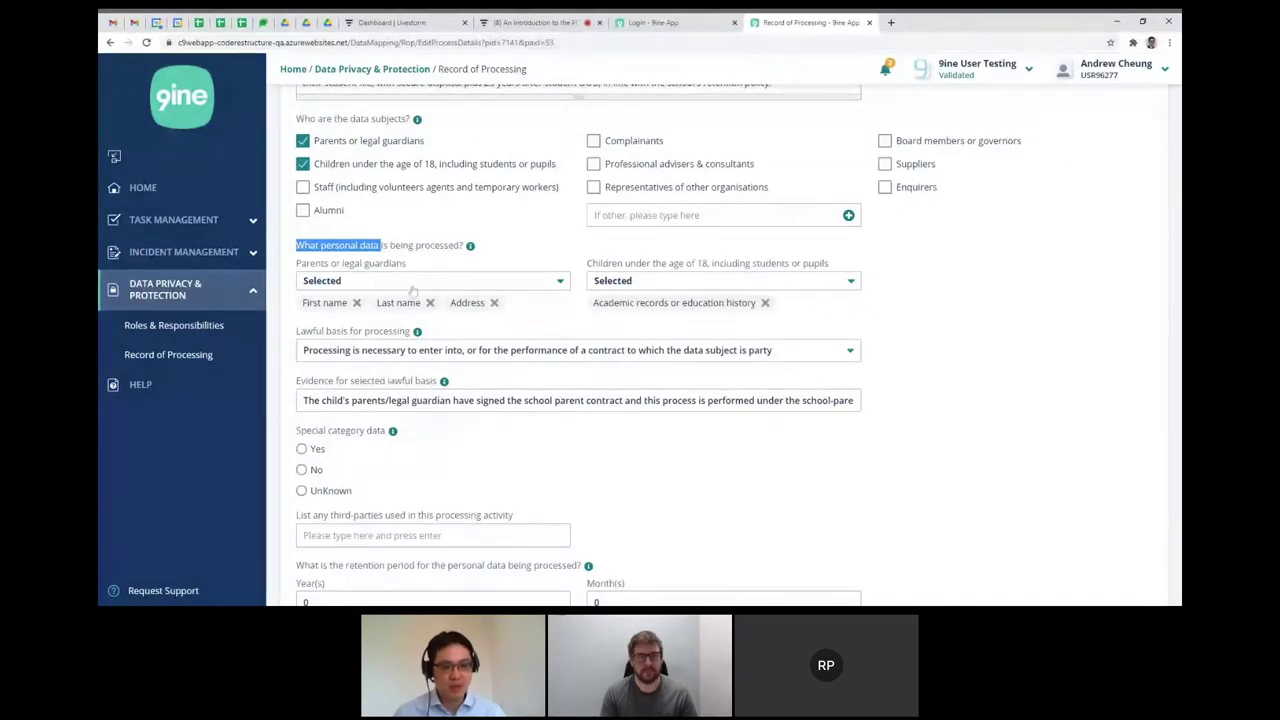
Add Contact number and Email address to the personal data processed for parents or legal guardians.
{"action": "left_click", "coordinate": [561, 281]}
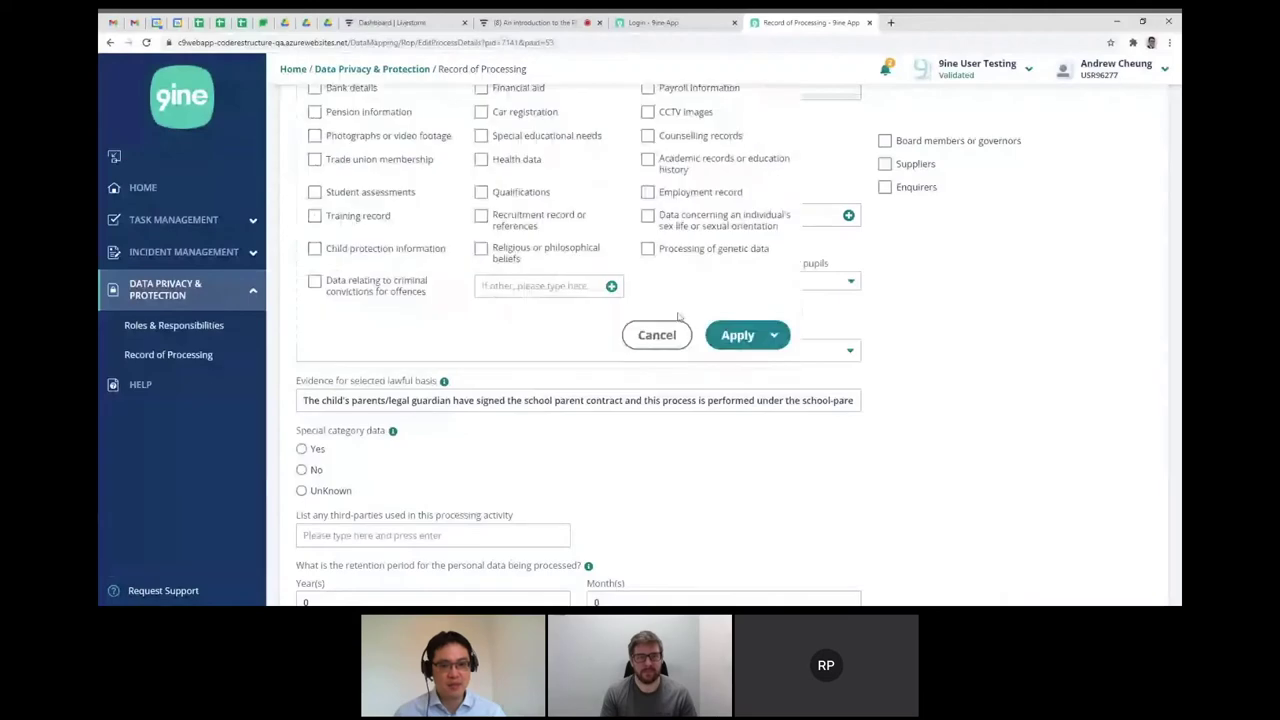
{"action": "scroll", "coordinate": [900, 330], "scroll_direction": "up", "scroll_amount": 1}
{"action": "scroll", "coordinate": [911, 331], "scroll_direction": "up", "scroll_amount": 1}
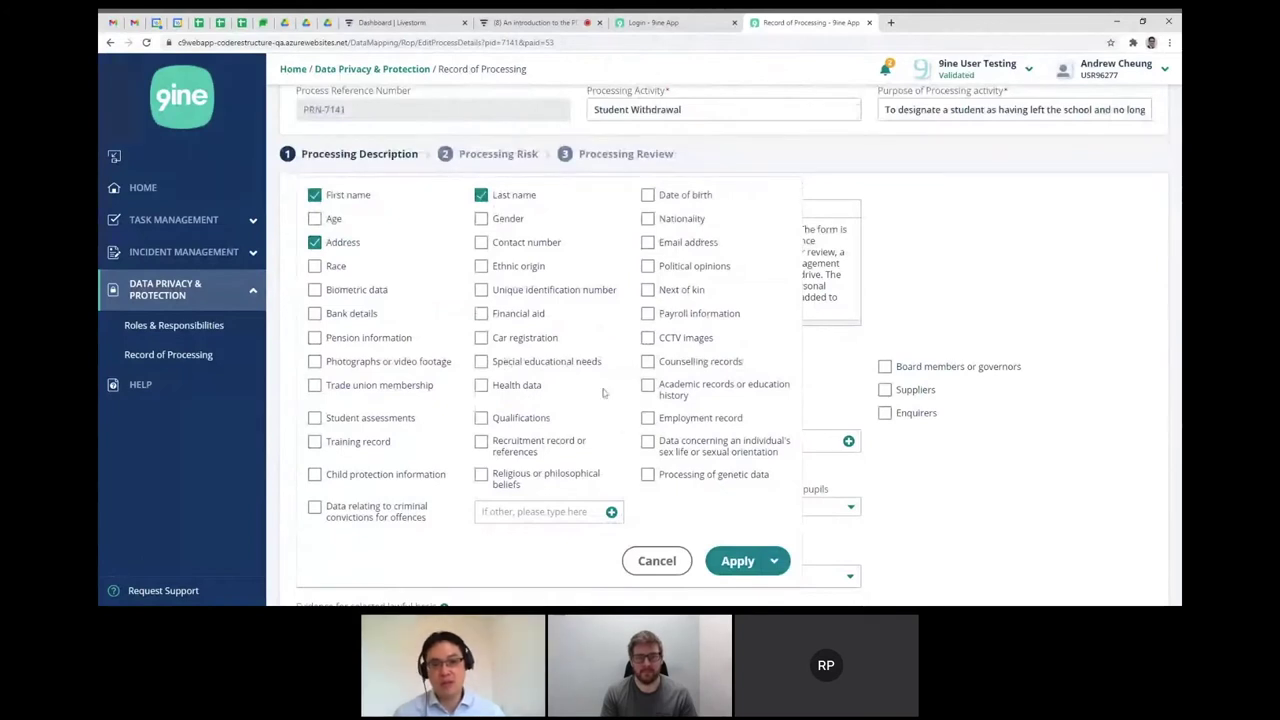
{"action": "left_click", "coordinate": [481, 242]}
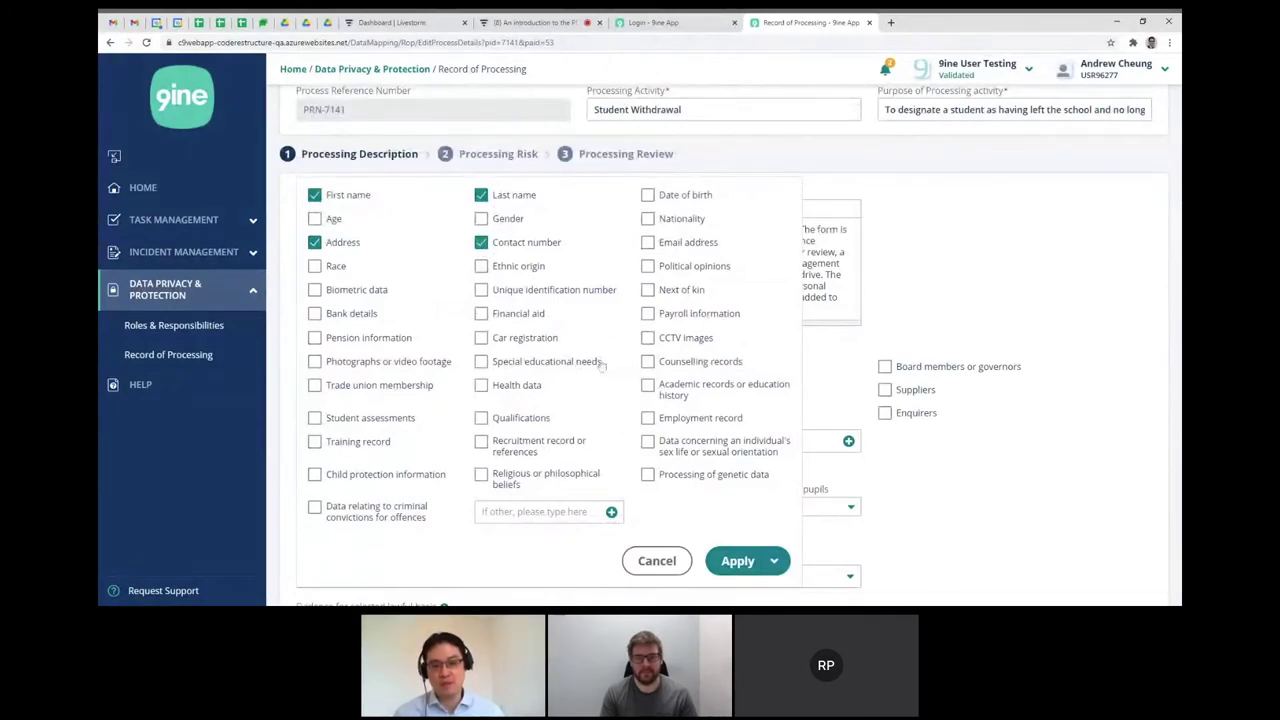
{"action": "left_click", "coordinate": [648, 242]}
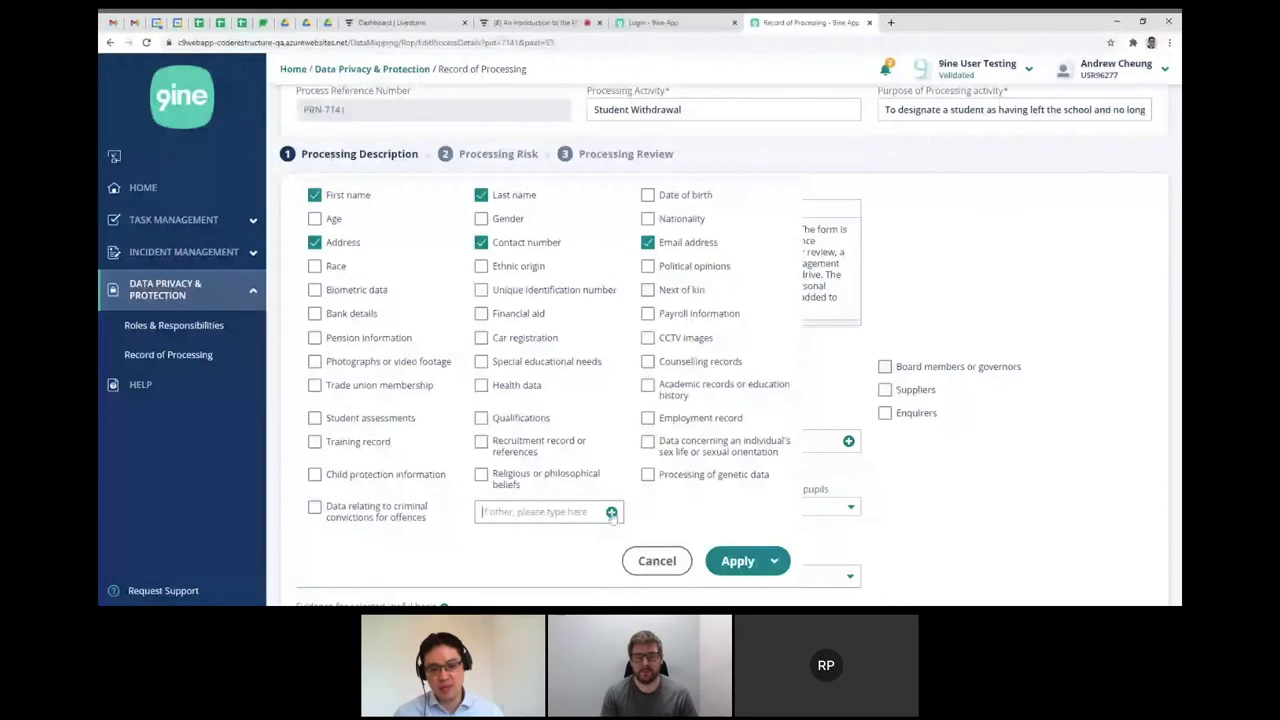
{"action": "left_click", "coordinate": [483, 511]}
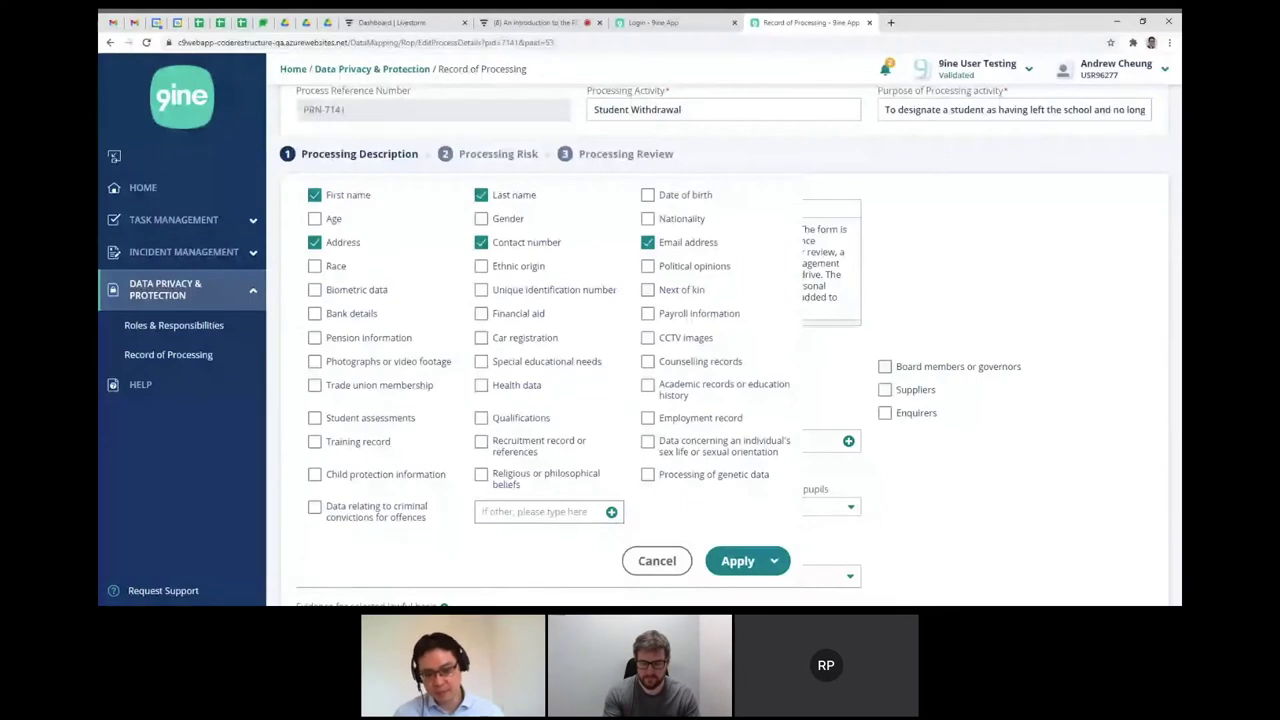
{"action": "left_click", "coordinate": [735, 563]}
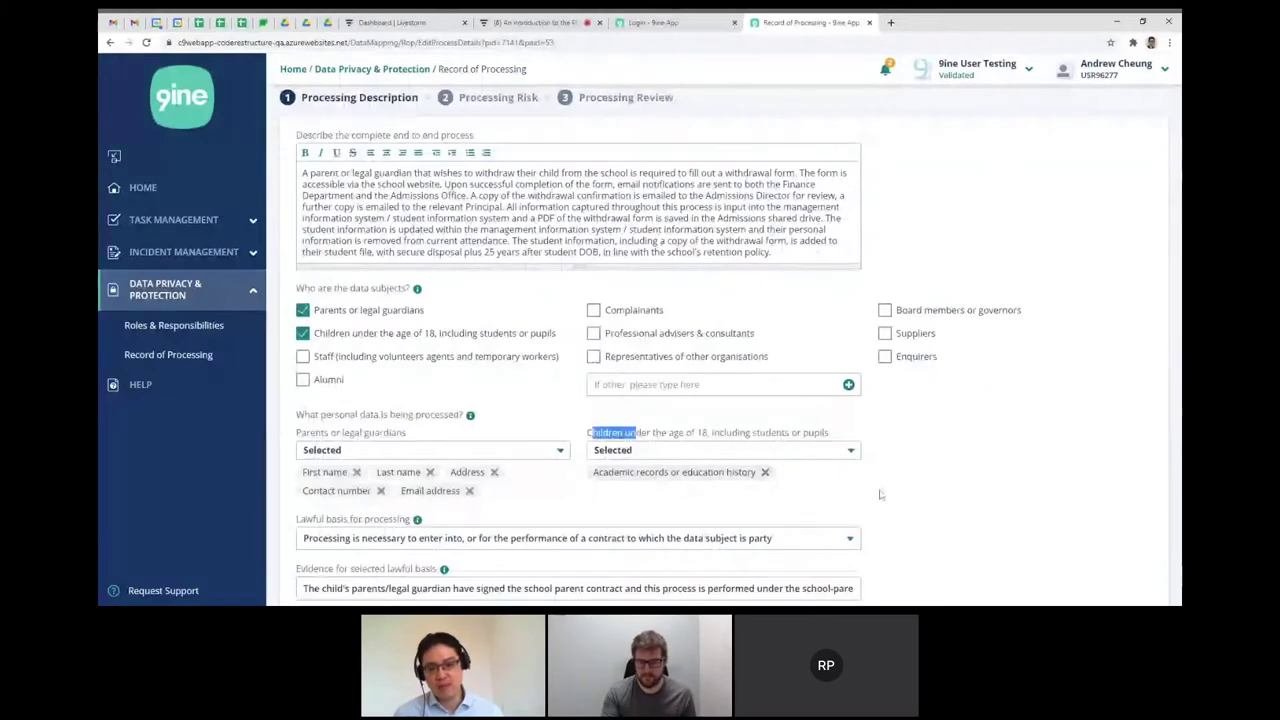
Add First name, Last name and Date of birth to the personal data processed for children under 18.
{"action": "left_click", "coordinate": [800, 450]}
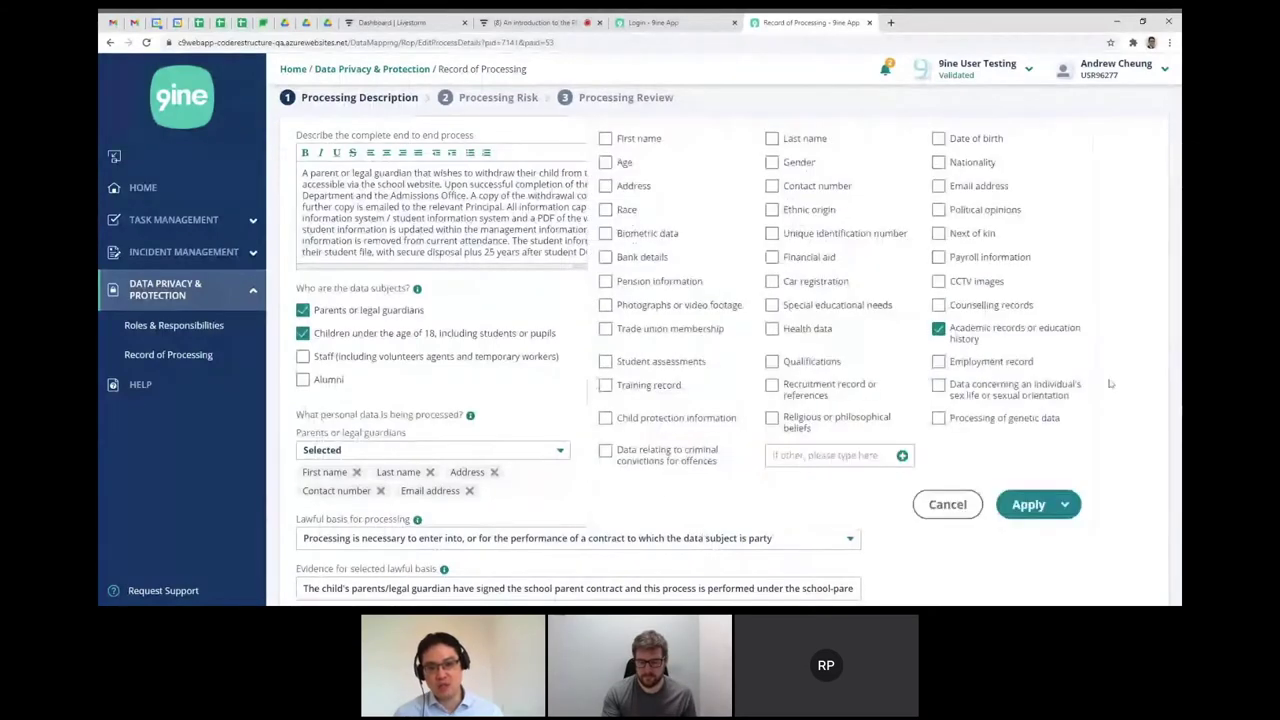
{"action": "scroll", "coordinate": [790, 396], "scroll_direction": "up", "scroll_amount": 1}
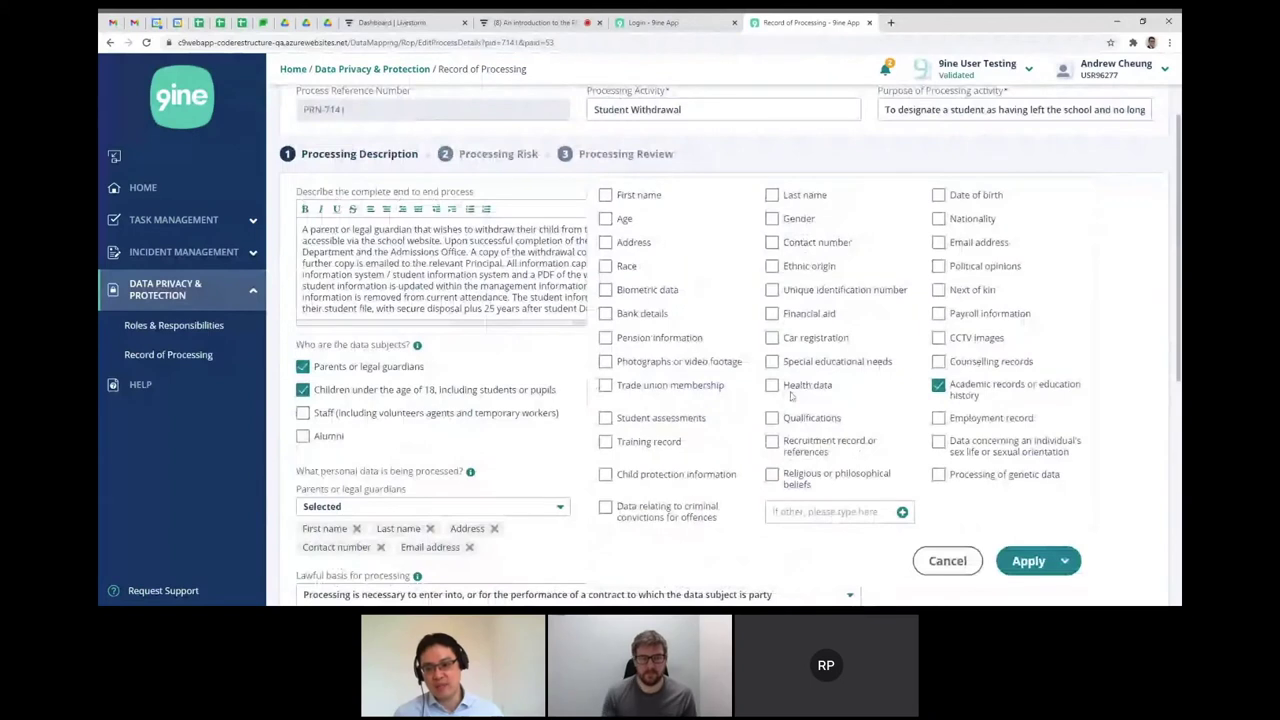
{"action": "left_click", "coordinate": [640, 196]}
{"action": "left_click", "coordinate": [800, 195]}
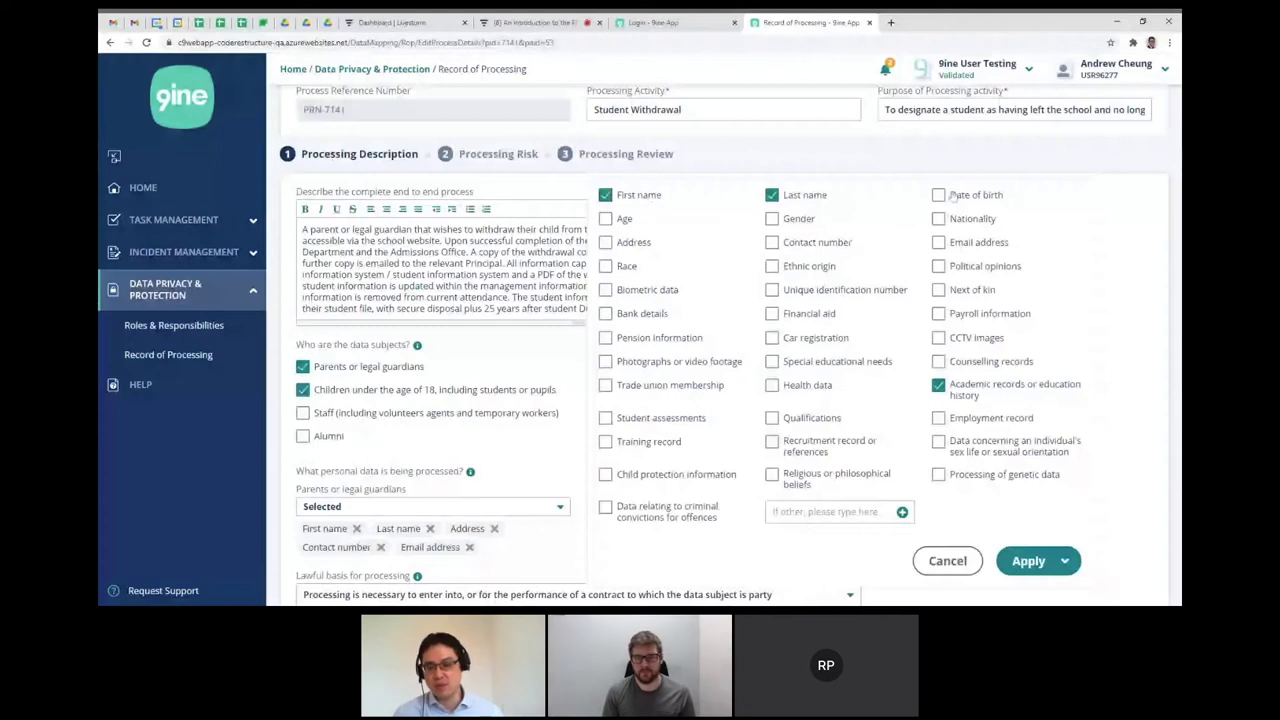
{"action": "left_click", "coordinate": [953, 196]}
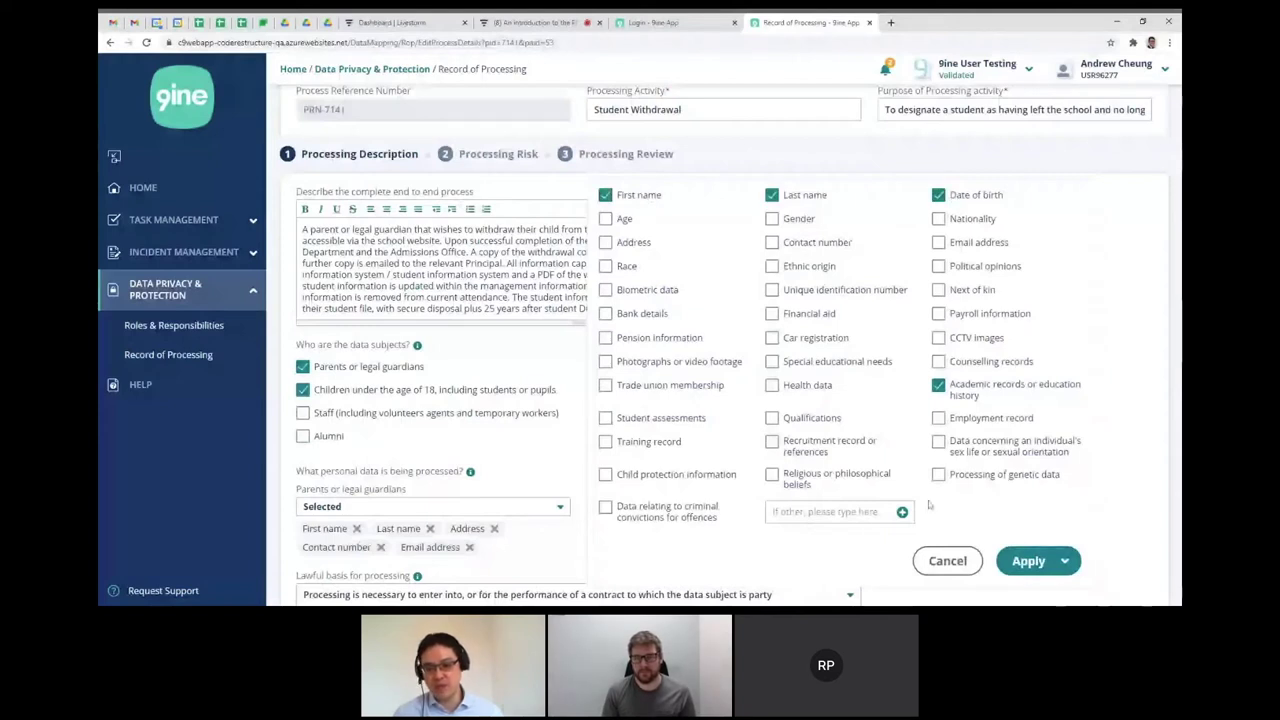
{"action": "left_click", "coordinate": [1026, 561]}
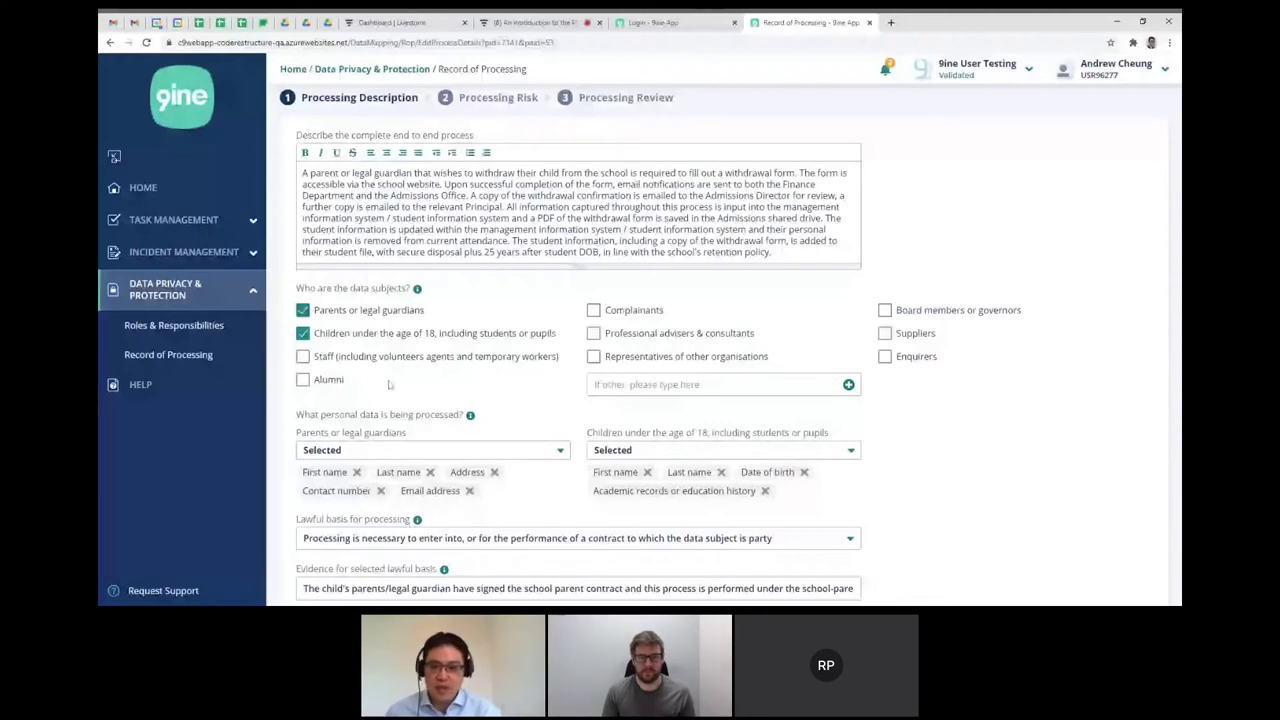
Examine the available lawful bases for processing, keeping the one for entering into or performing a contract with the data subject.
{"action": "scroll", "coordinate": [389, 385], "scroll_direction": "down", "scroll_amount": 2}
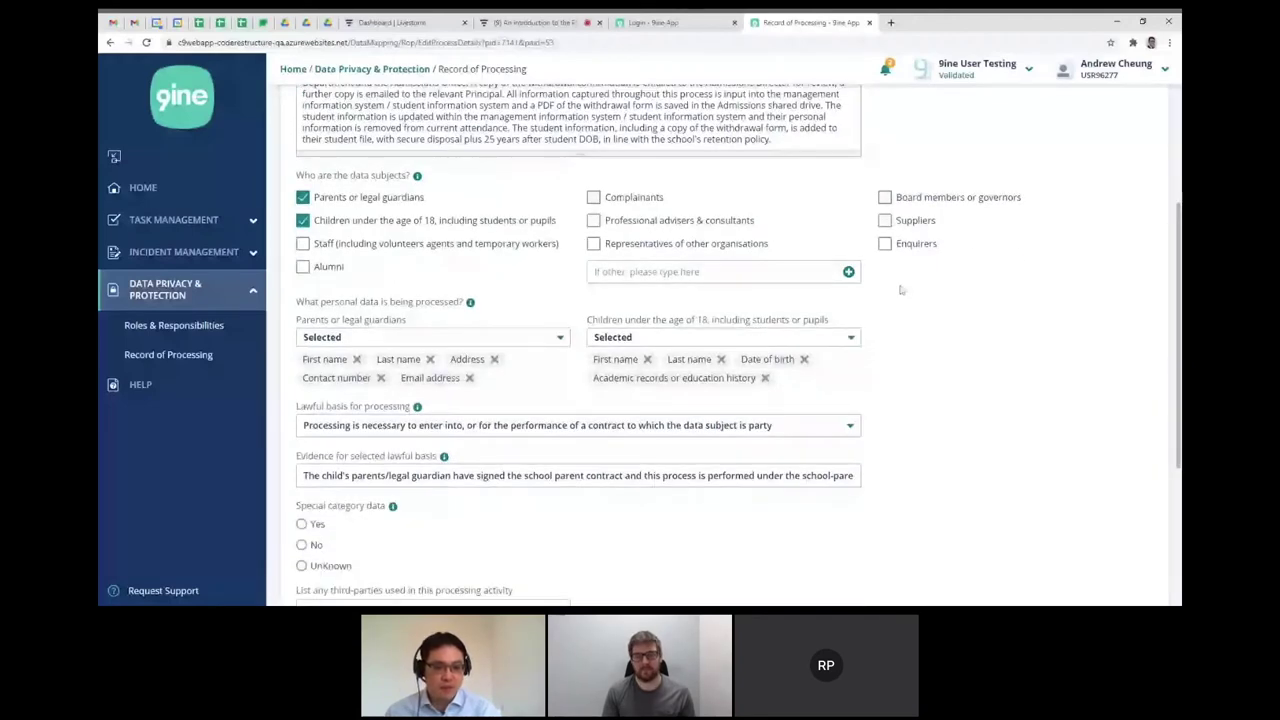
{"action": "scroll", "coordinate": [900, 290], "scroll_direction": "down", "scroll_amount": 4}
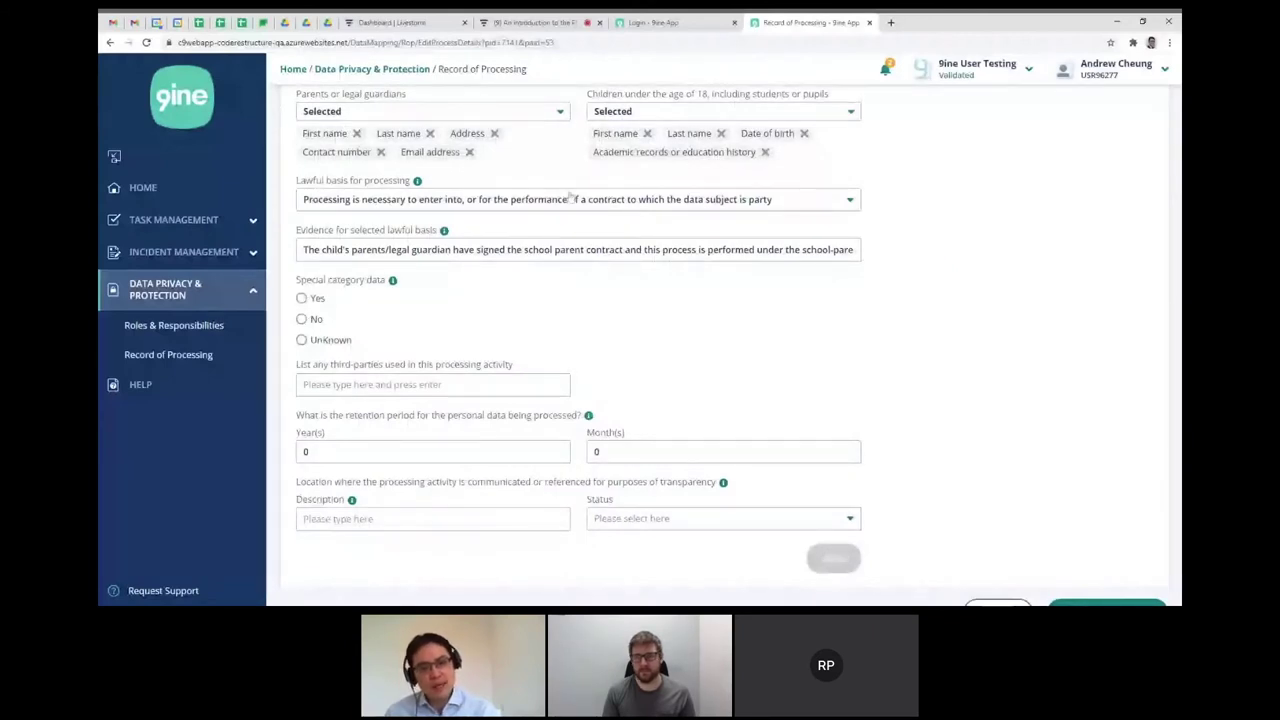
{"action": "triple_click", "coordinate": [360, 181]}
{"action": "left_click", "coordinate": [464, 176]}
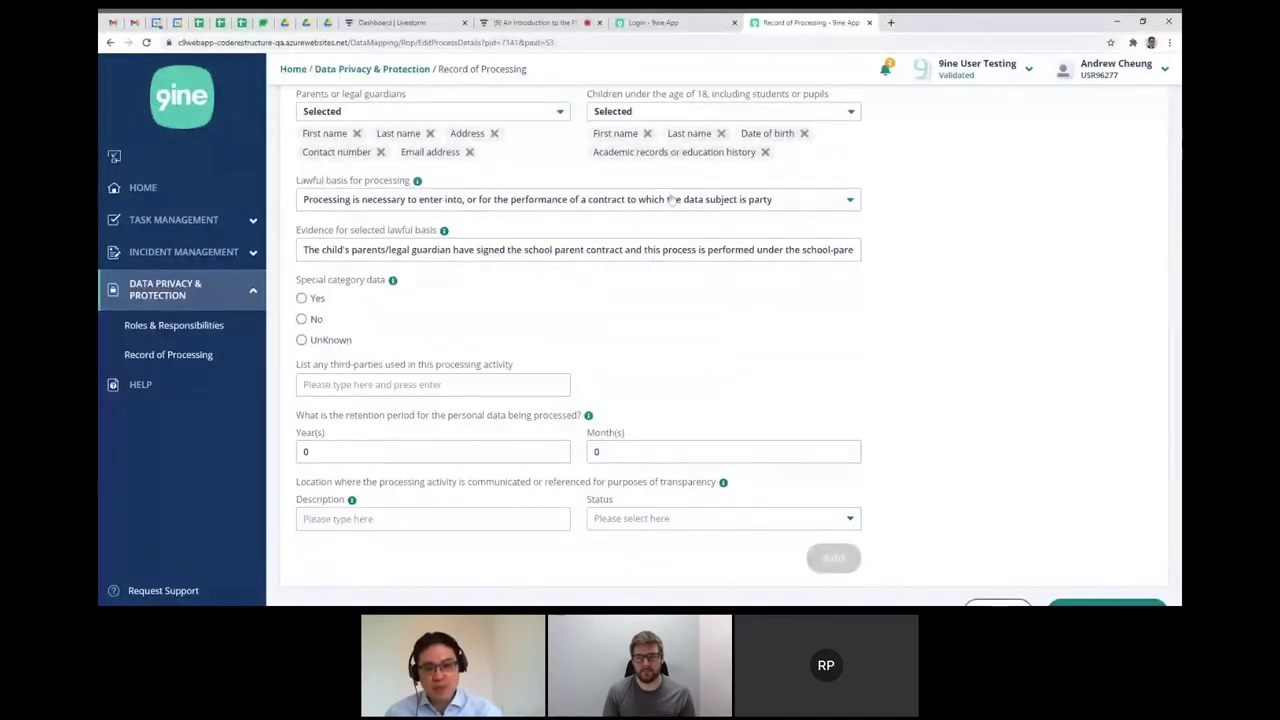
{"action": "left_click", "coordinate": [848, 201]}
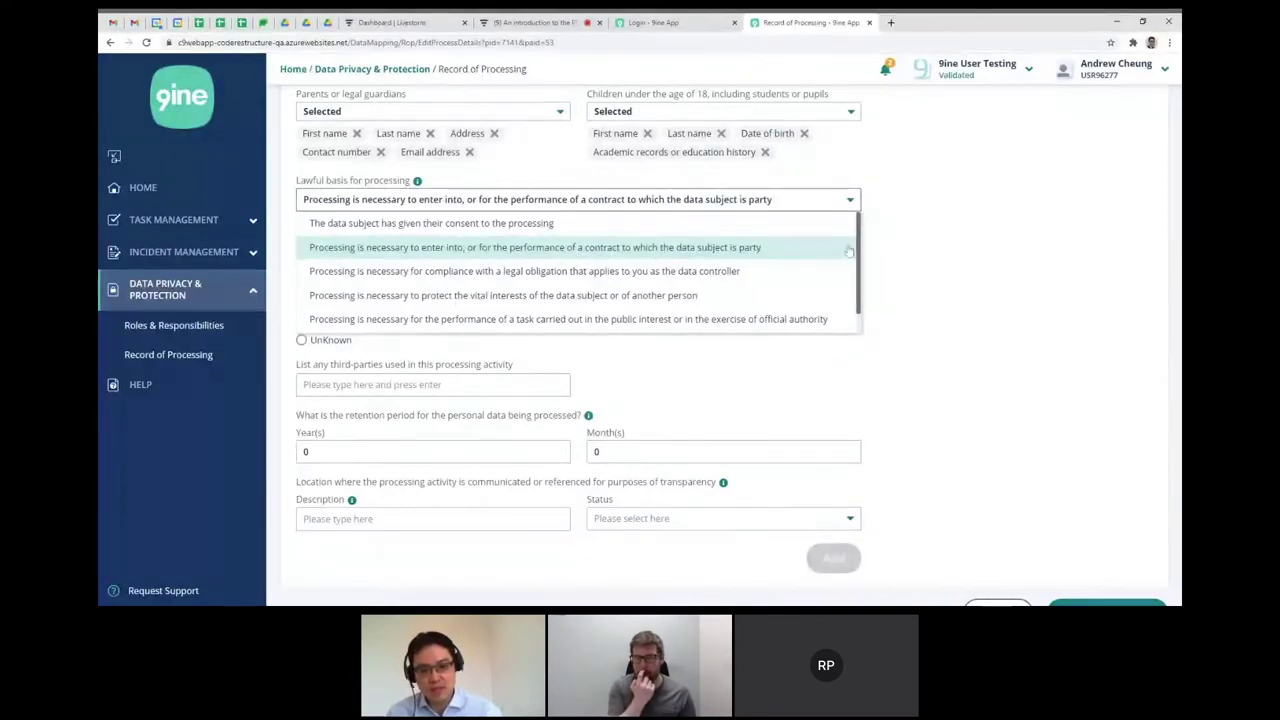
{"action": "scroll", "coordinate": [819, 255], "scroll_direction": "down", "scroll_amount": 1}
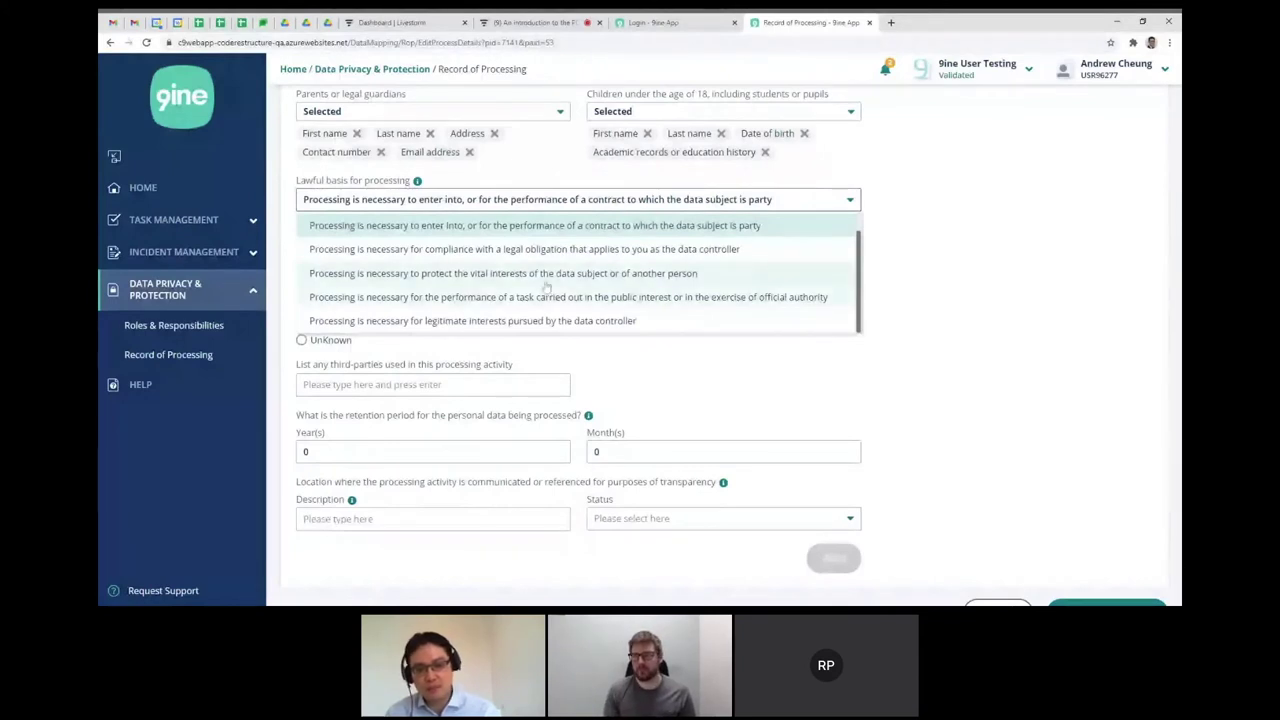
{"action": "left_click", "coordinate": [607, 230]}
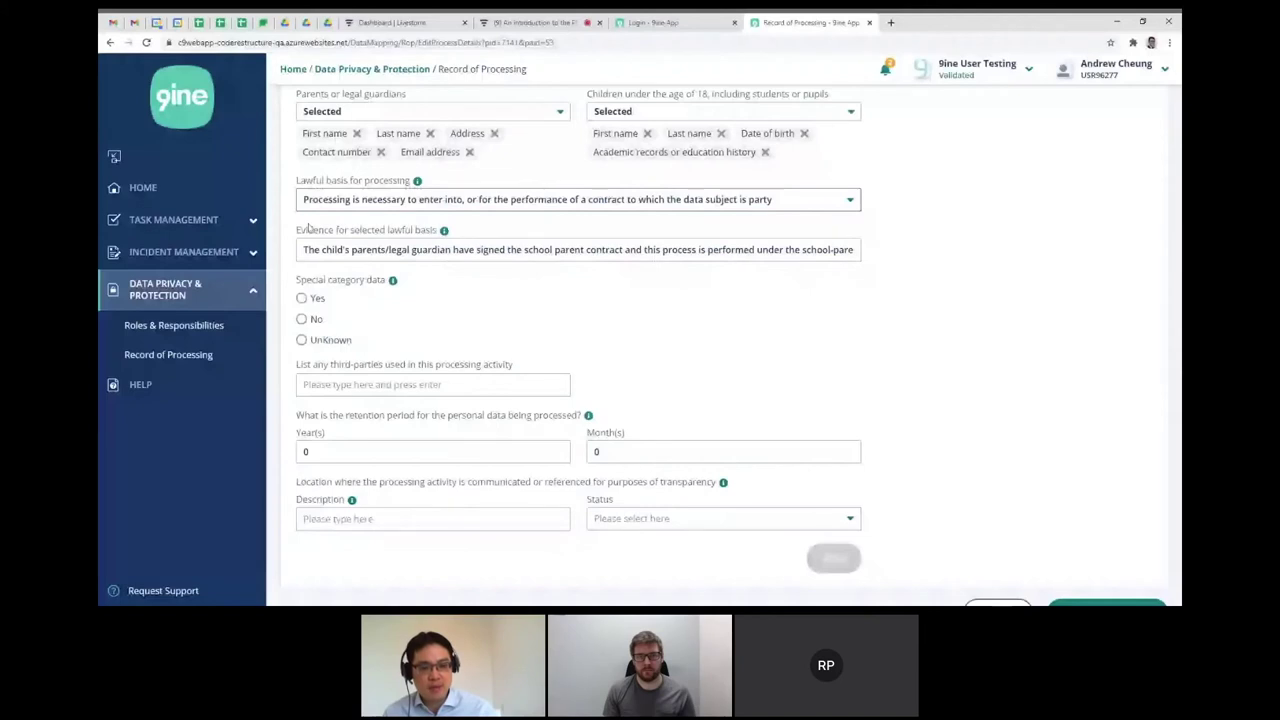
Examine the evidence for the selected lawful basis, including the school parent contract, and the special category data question.
{"action": "left_click_drag", "start_coordinate": [297, 230], "coordinate": [438, 237]}
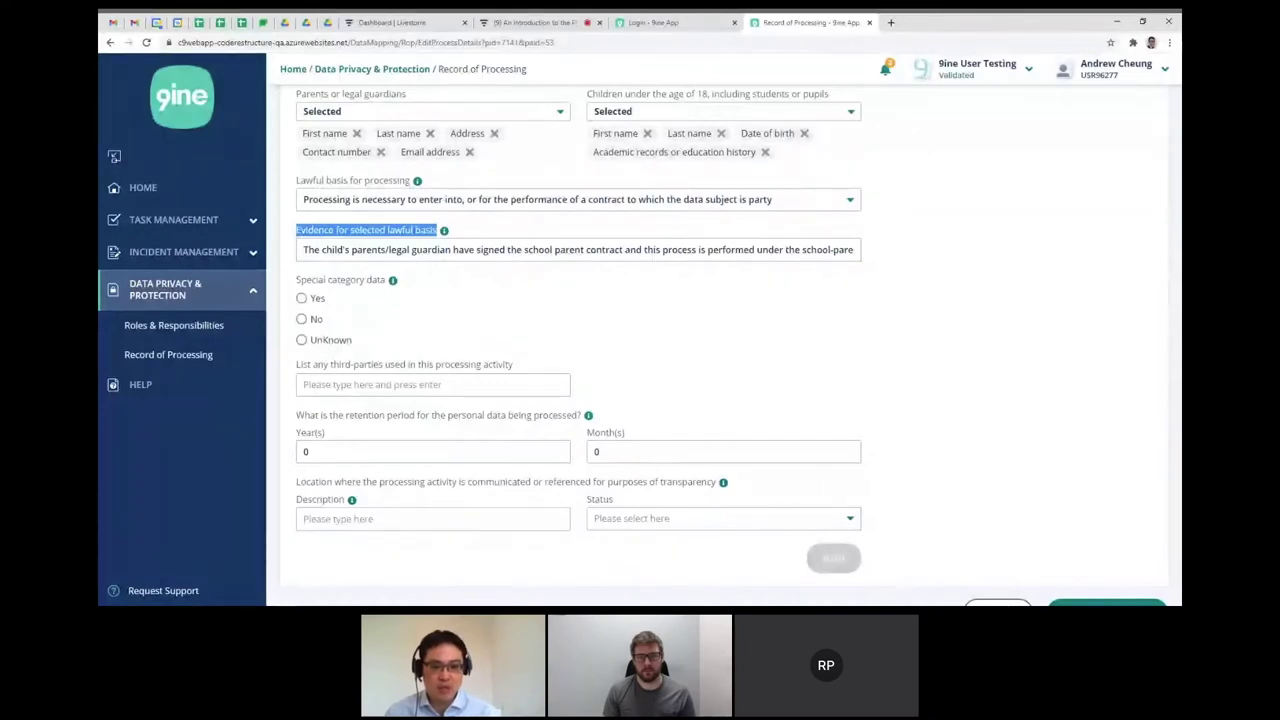
{"action": "left_click_drag", "start_coordinate": [476, 249], "coordinate": [625, 249]}
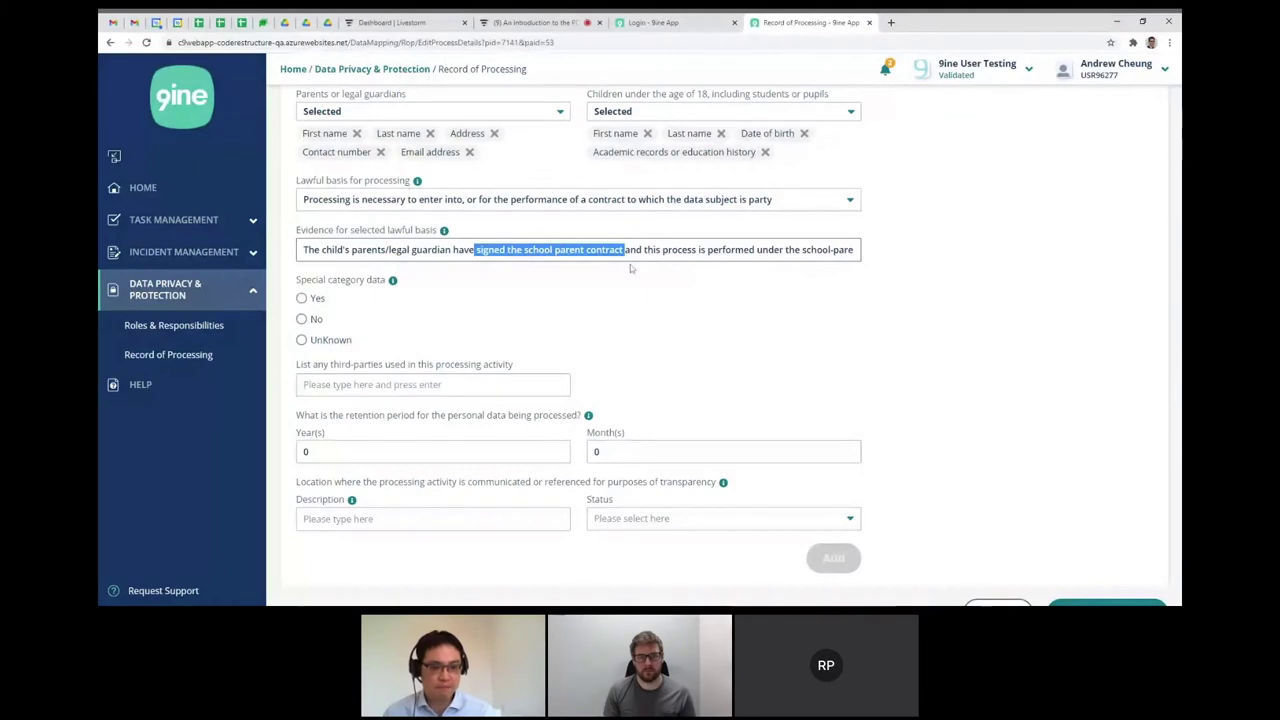
{"action": "double_click", "coordinate": [311, 280]}
{"action": "left_click_drag", "start_coordinate": [311, 280], "coordinate": [448, 290]}
{"action": "left_click", "coordinate": [448, 290]}
{"action": "scroll", "coordinate": [599, 327], "scroll_direction": "down", "scroll_amount": 1}
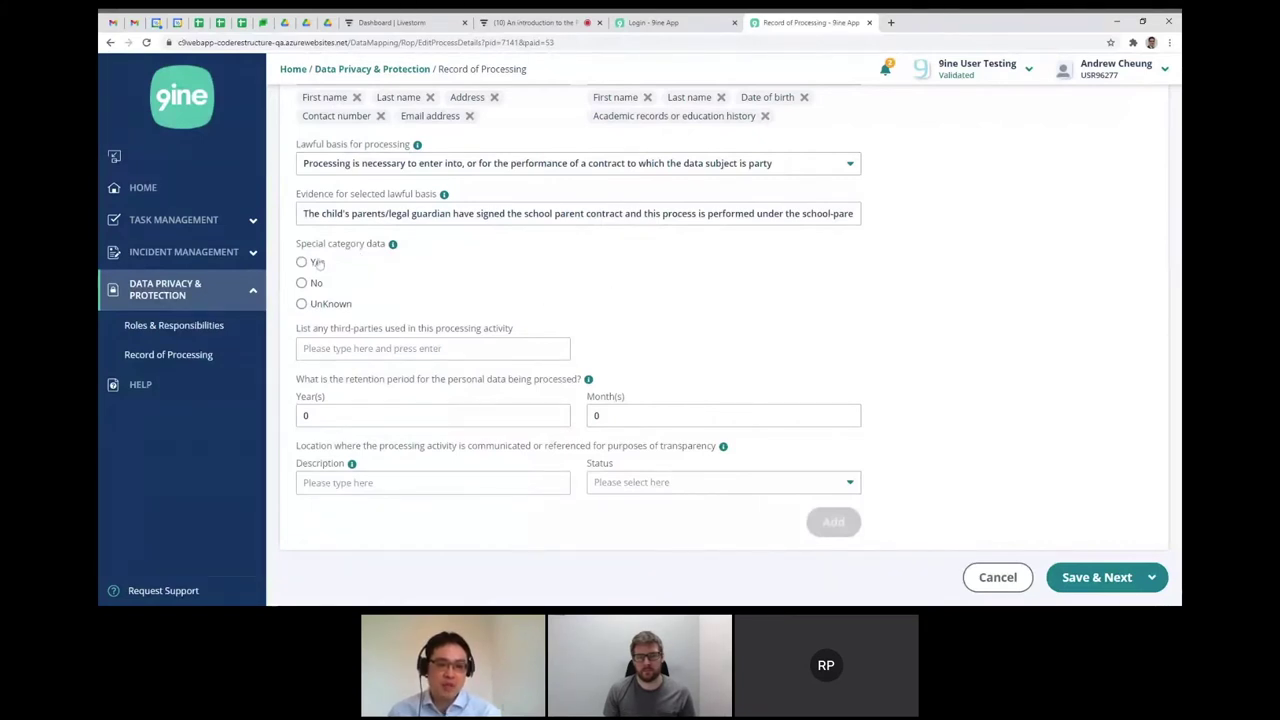
Record that the Student Withdrawal process involves no special category data.
{"action": "left_click_drag", "start_coordinate": [296, 244], "coordinate": [365, 244]}
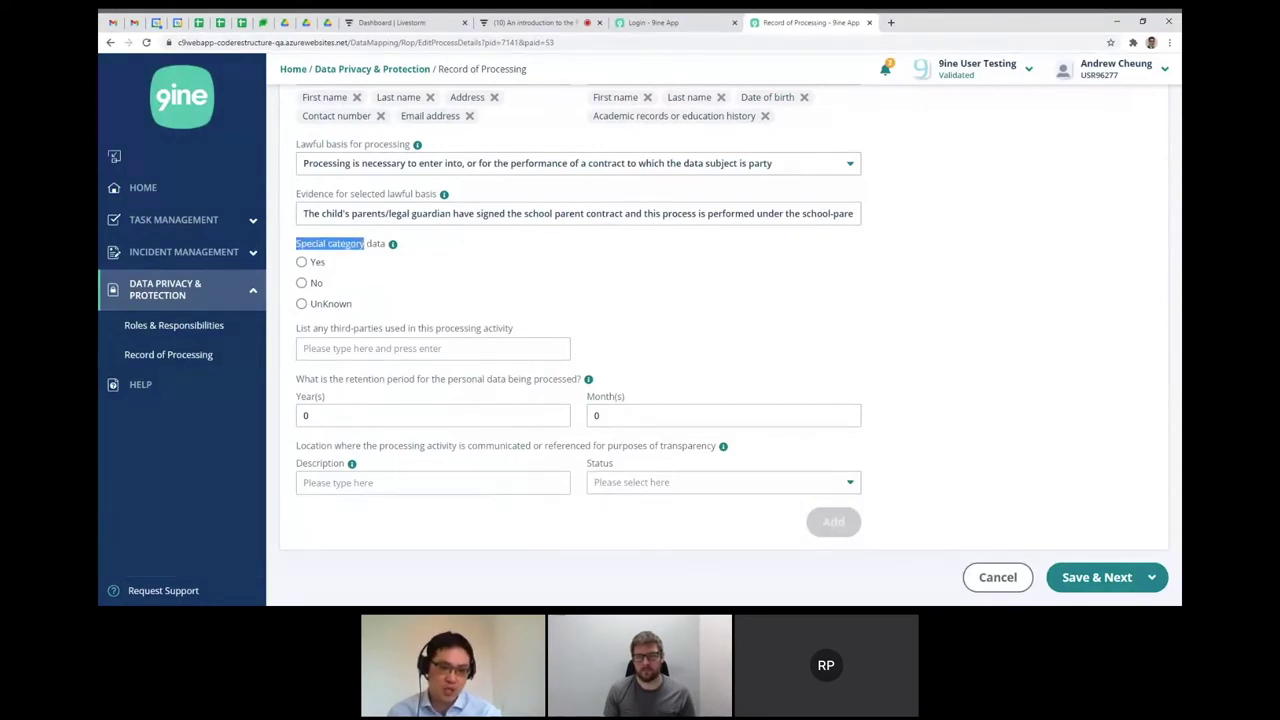
{"action": "left_click", "coordinate": [362, 257]}
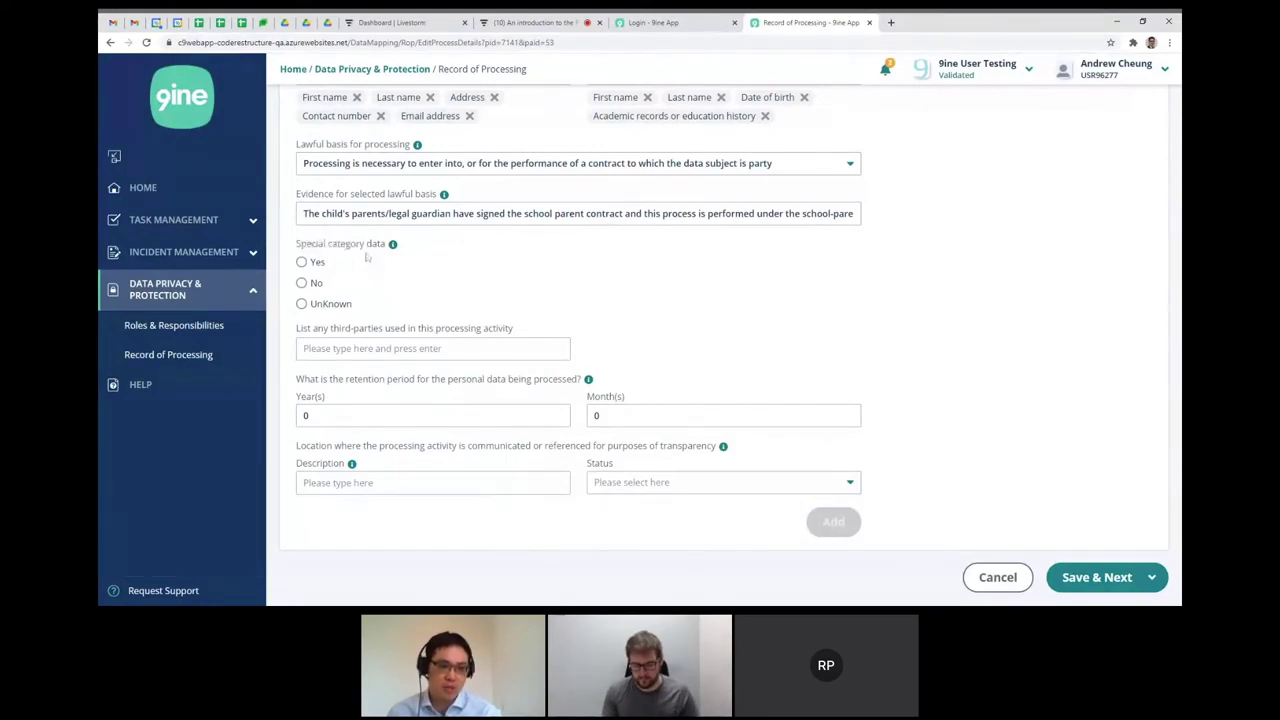
{"action": "left_click", "coordinate": [303, 284]}
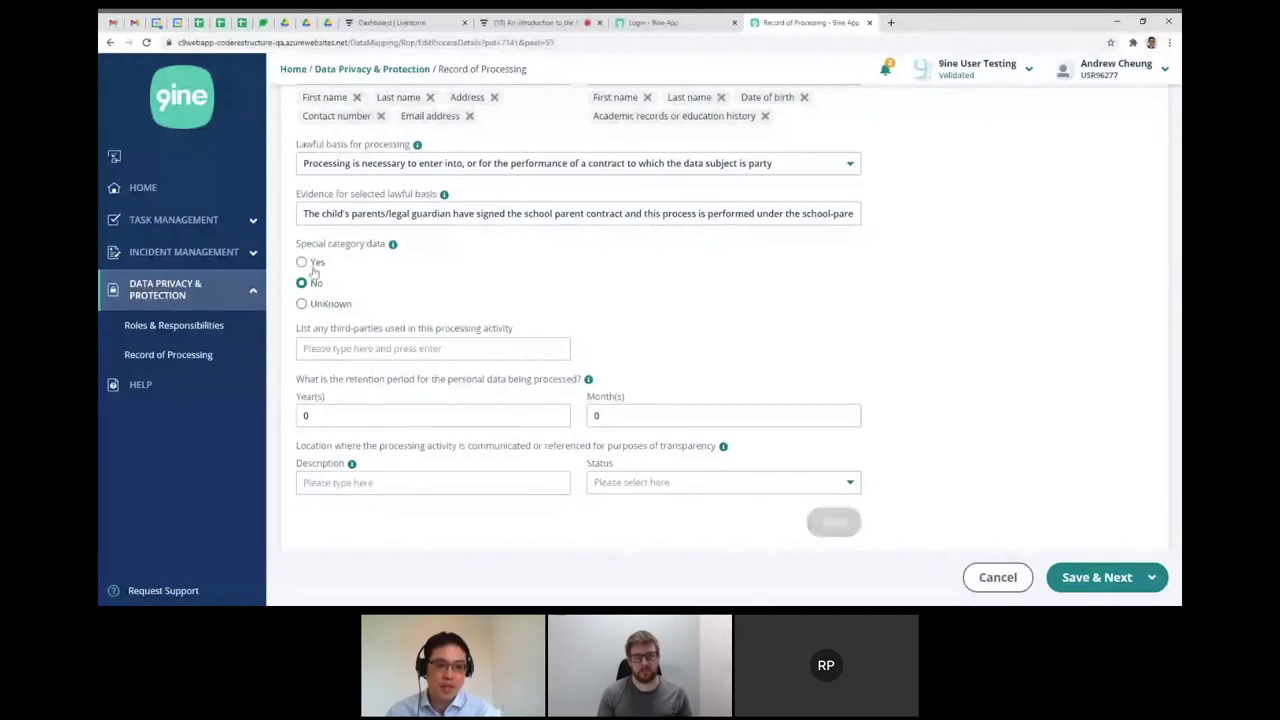
List Veracross as a third party used in the processing activity and set the personal data retention period to 10 years.
{"action": "left_click_drag", "start_coordinate": [299, 328], "coordinate": [381, 328]}
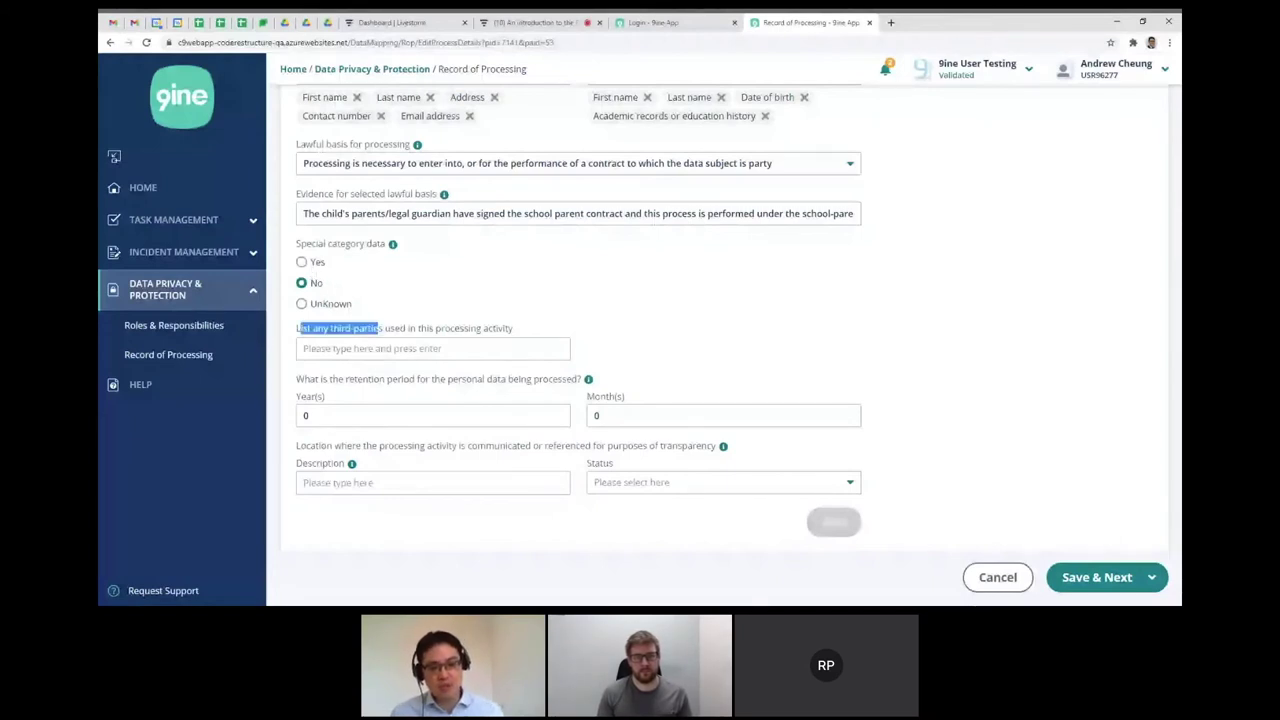
{"action": "left_click", "coordinate": [680, 271]}
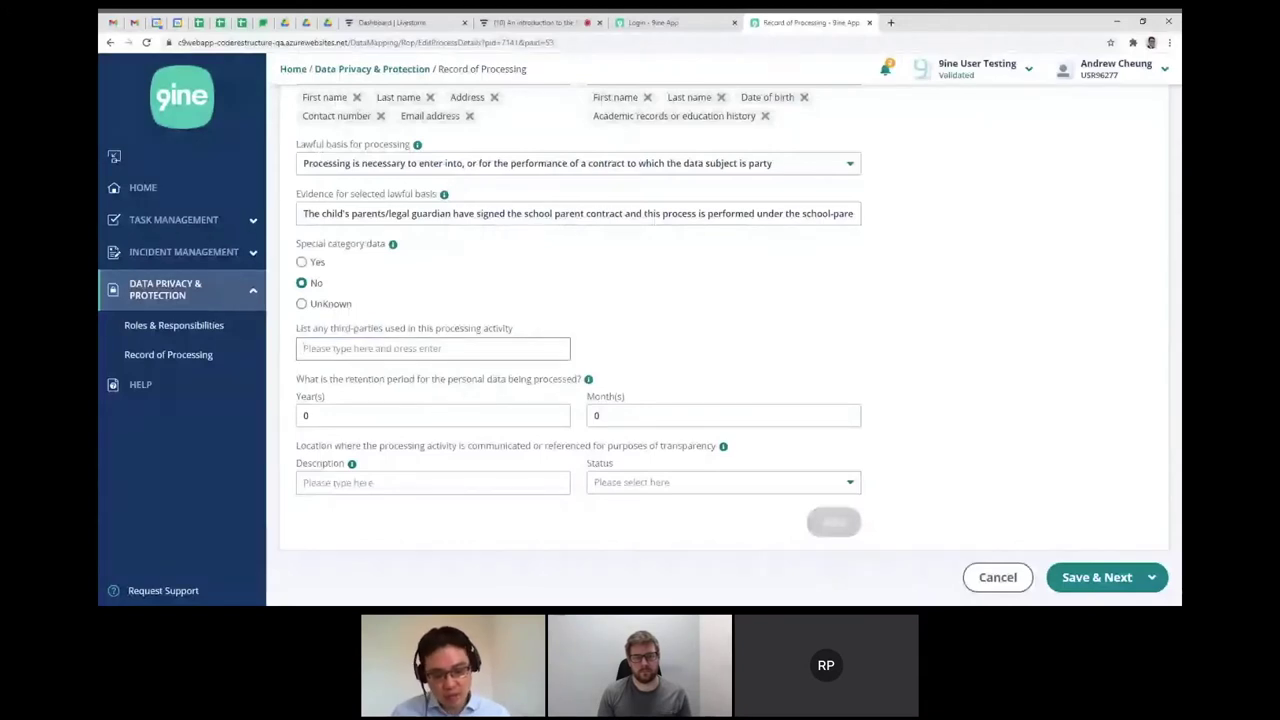
{"action": "left_click", "coordinate": [304, 348]}
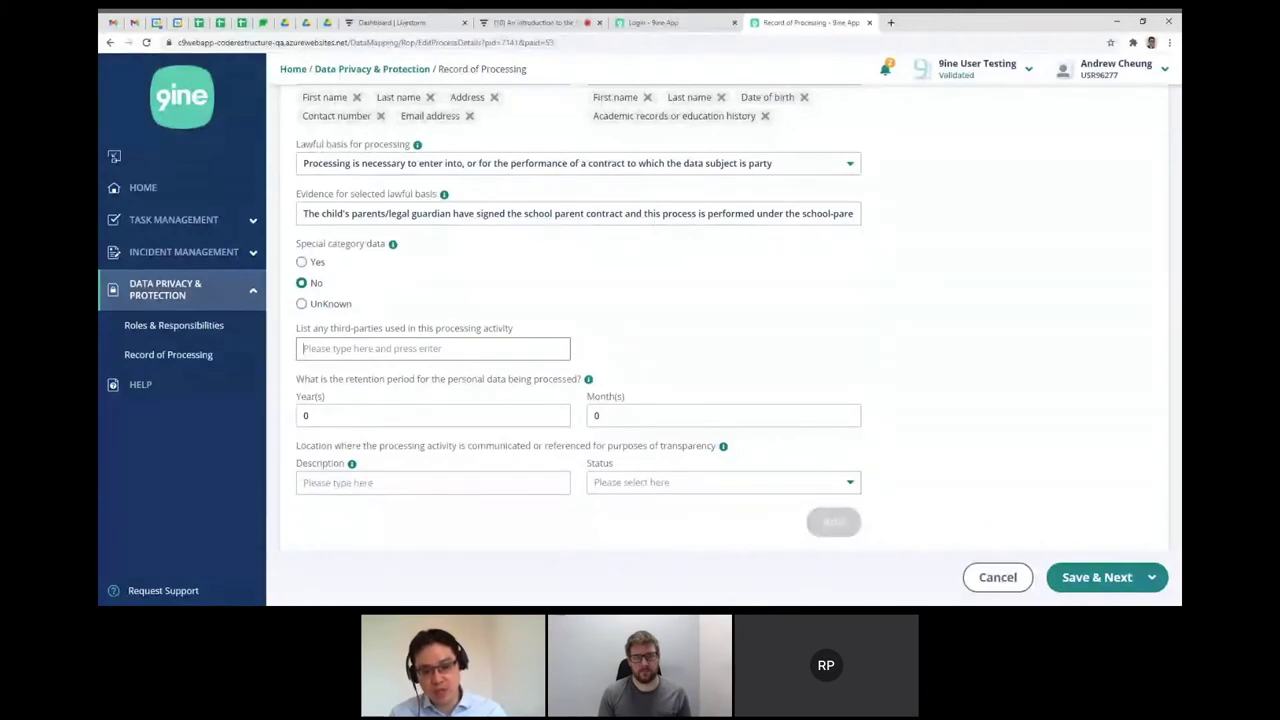
{"action": "type", "text": "Veracross"}
{"action": "key", "text": "Return"}
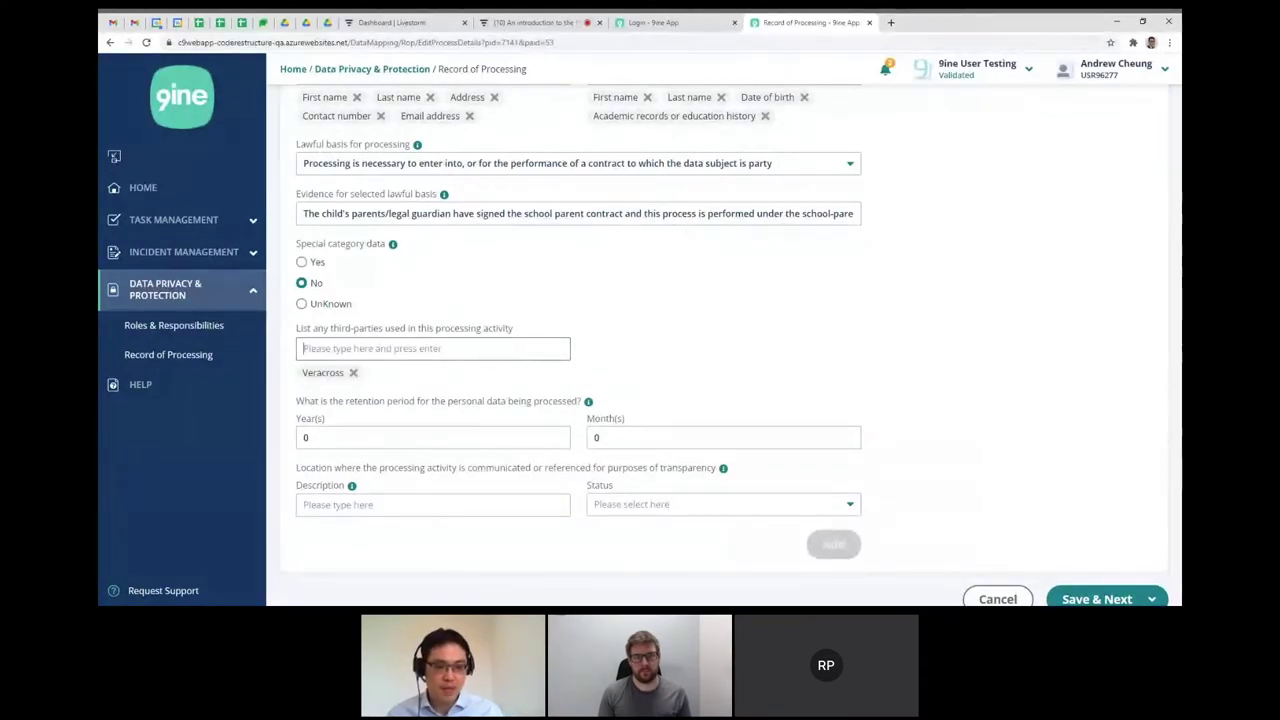
{"action": "left_click", "coordinate": [370, 437]}
{"action": "type", "text": "1"}
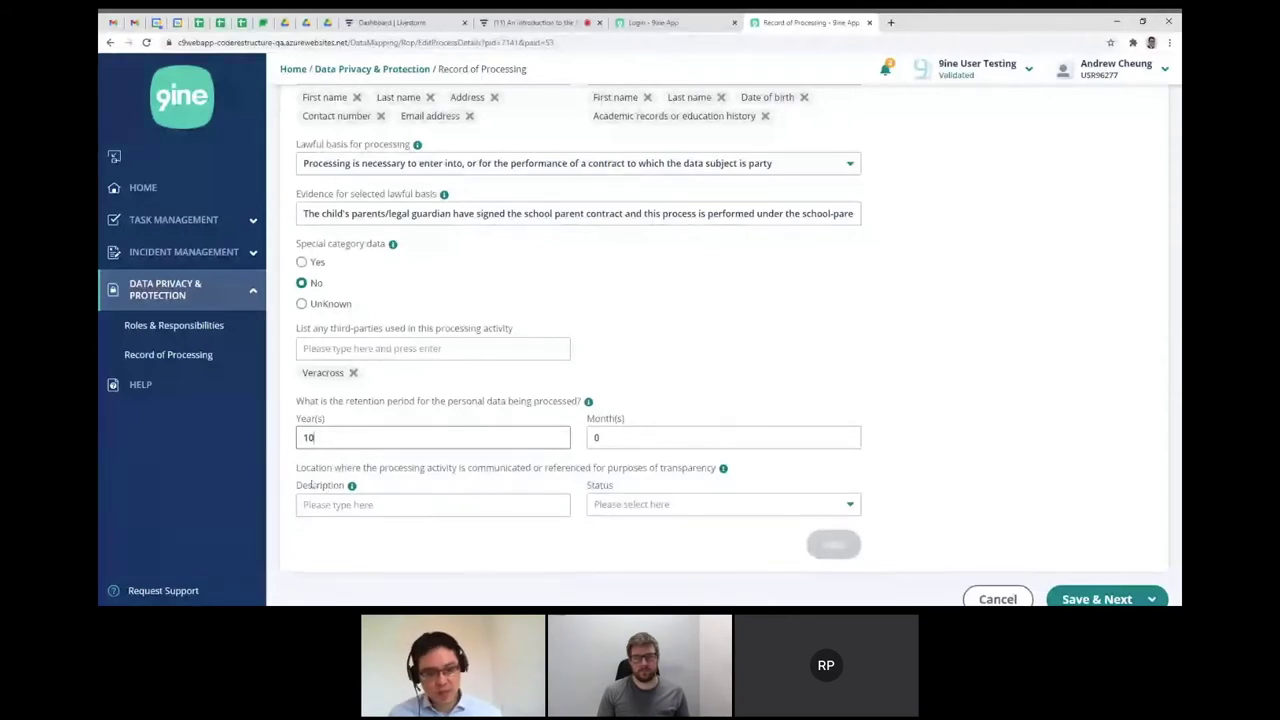
Add Privacy Notice as the transparency location, with the status that it is known to be communicated and confidently accessible in clear plain language.
{"action": "mouse_move", "coordinate": [297, 467]}
{"action": "left_mouse_down"}
{"action": "mouse_move", "coordinate": [530, 467]}
{"action": "mouse_move", "coordinate": [296, 467]}
{"action": "left_mouse_up"}
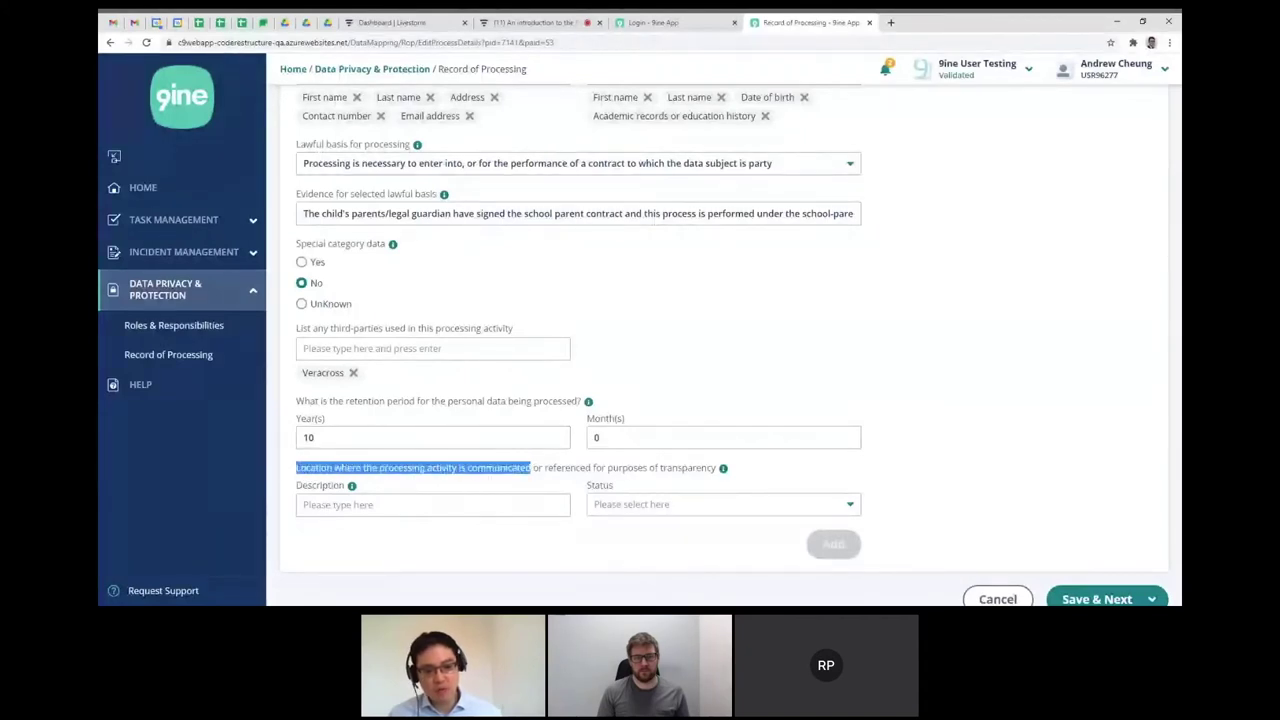
{"action": "left_click", "coordinate": [400, 504]}
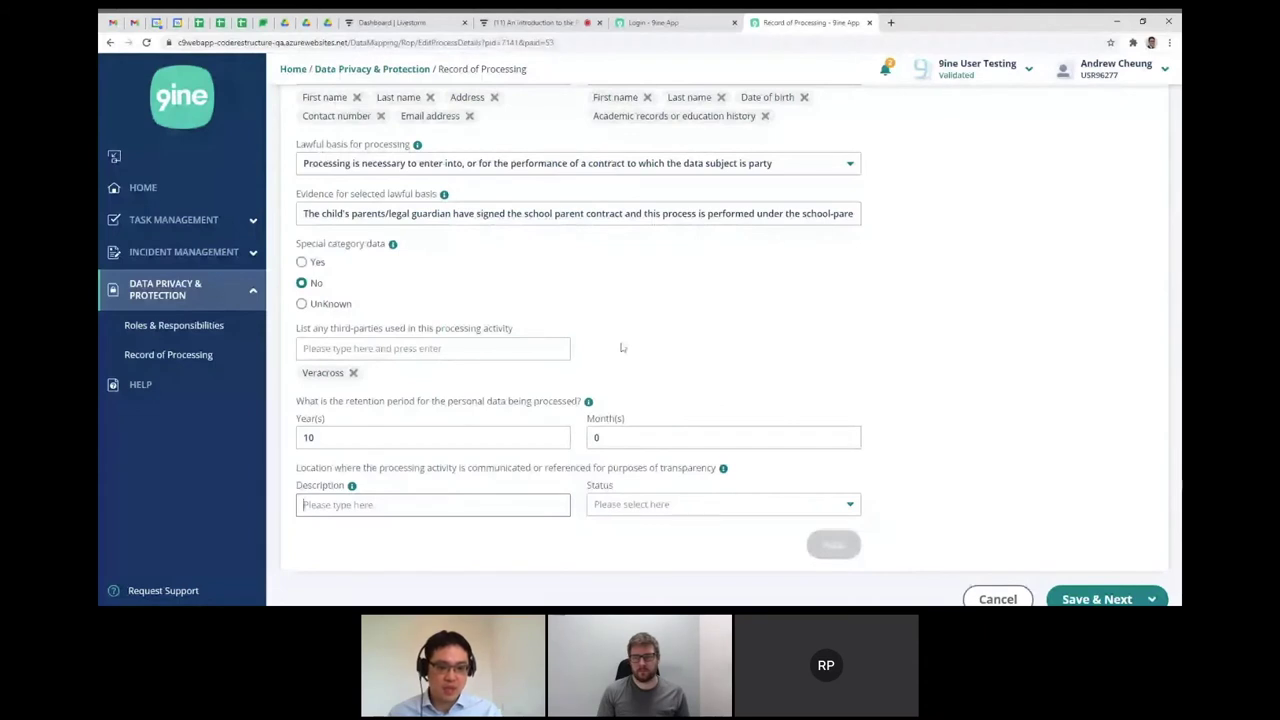
{"action": "type", "text": "Privacy Notice"}
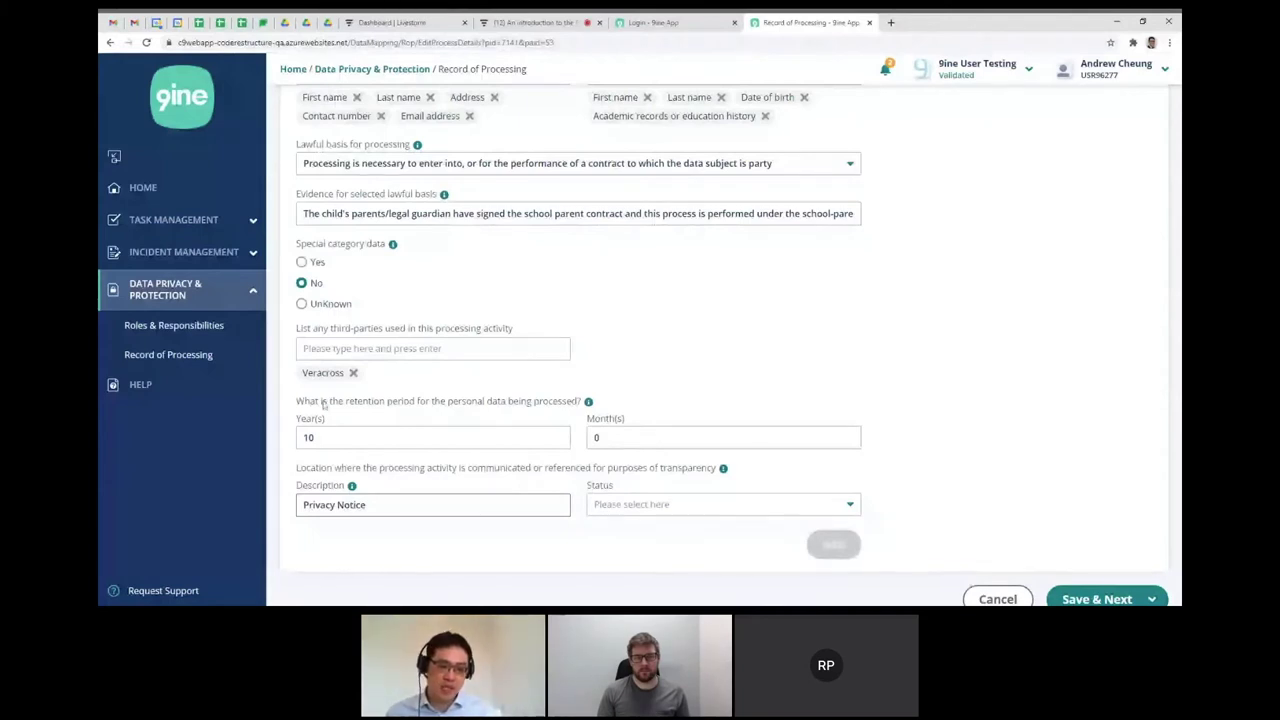
{"action": "left_click_drag", "start_coordinate": [370, 505], "coordinate": [293, 509]}
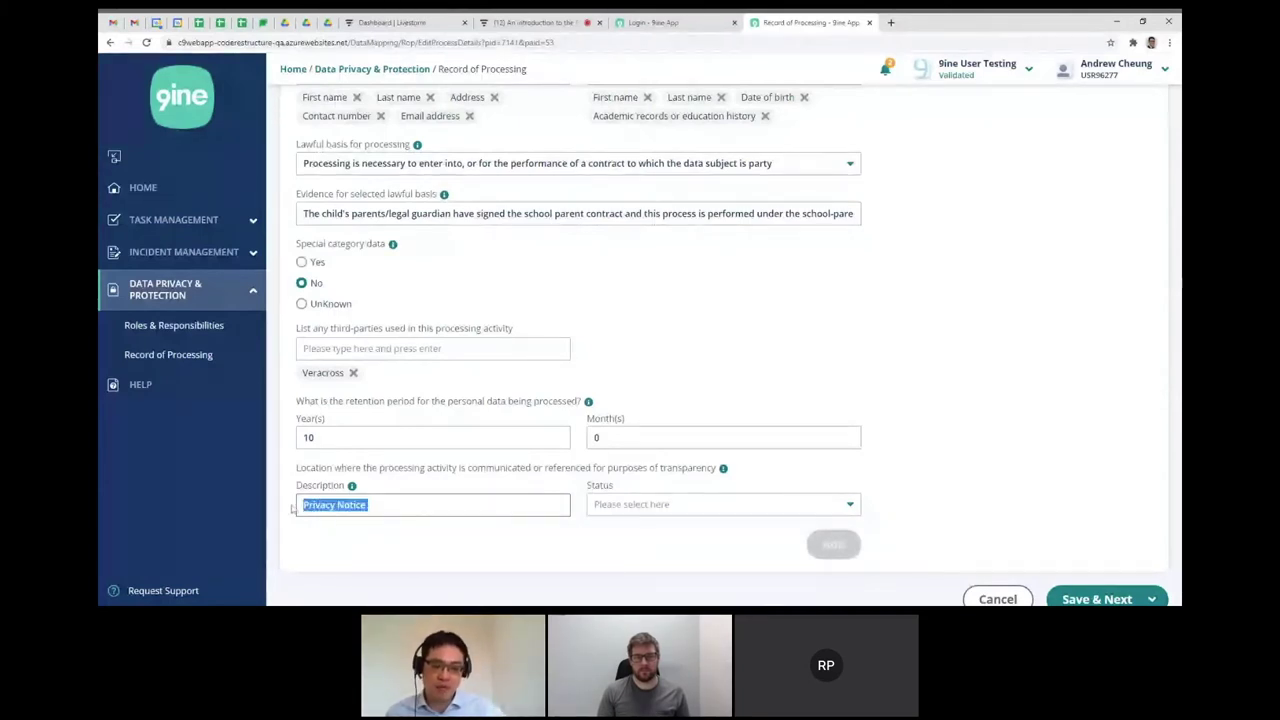
{"action": "left_click", "coordinate": [399, 546]}
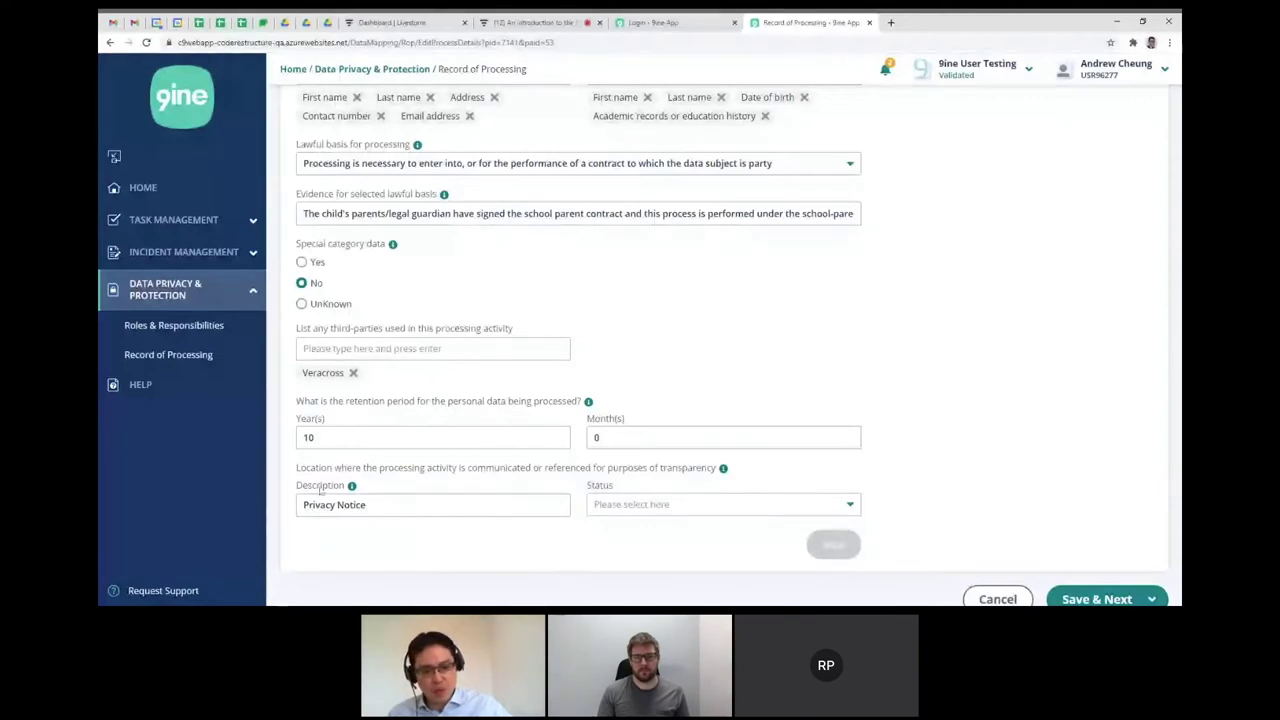
{"action": "triple_click", "coordinate": [297, 512]}
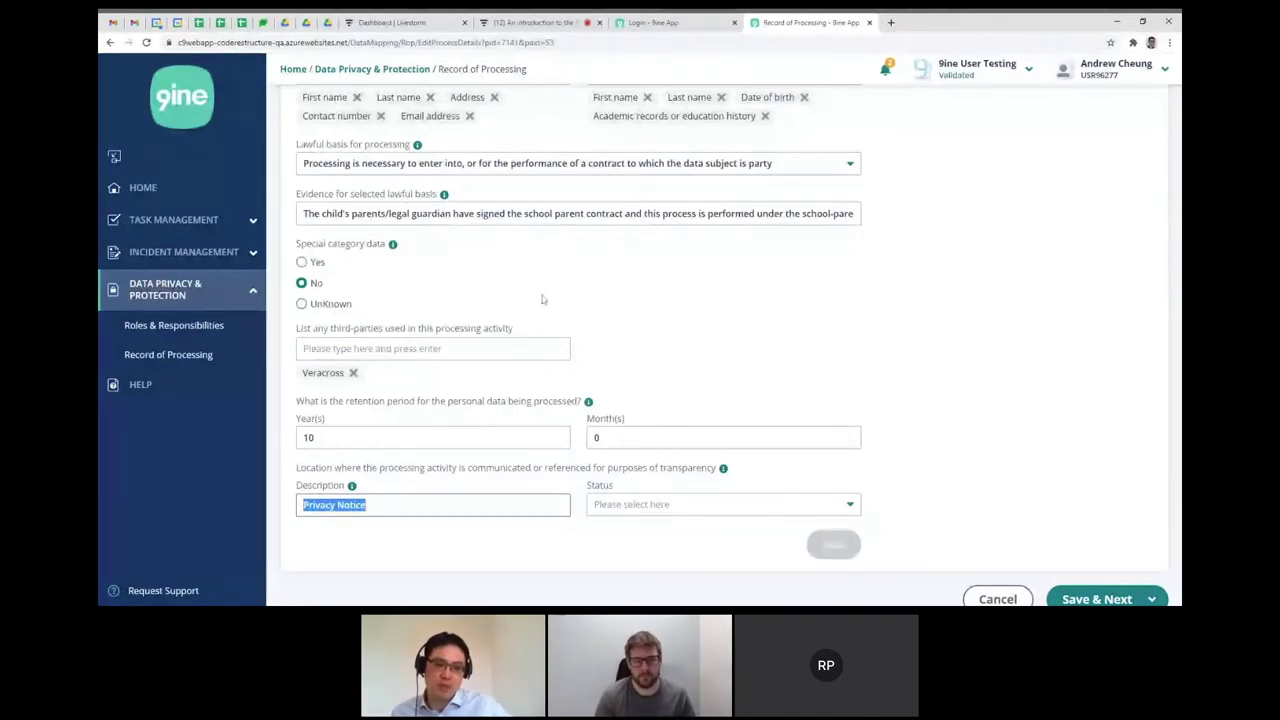
{"action": "left_click", "coordinate": [387, 536]}
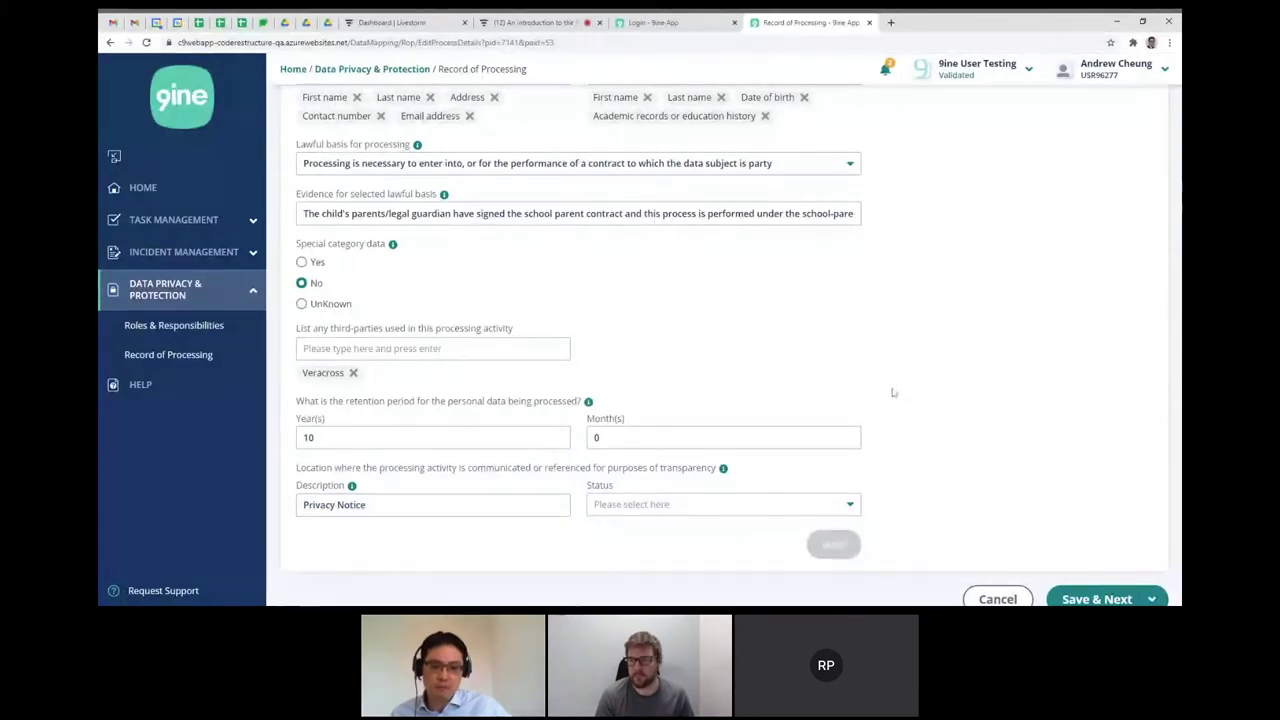
{"action": "left_click", "coordinate": [851, 507]}
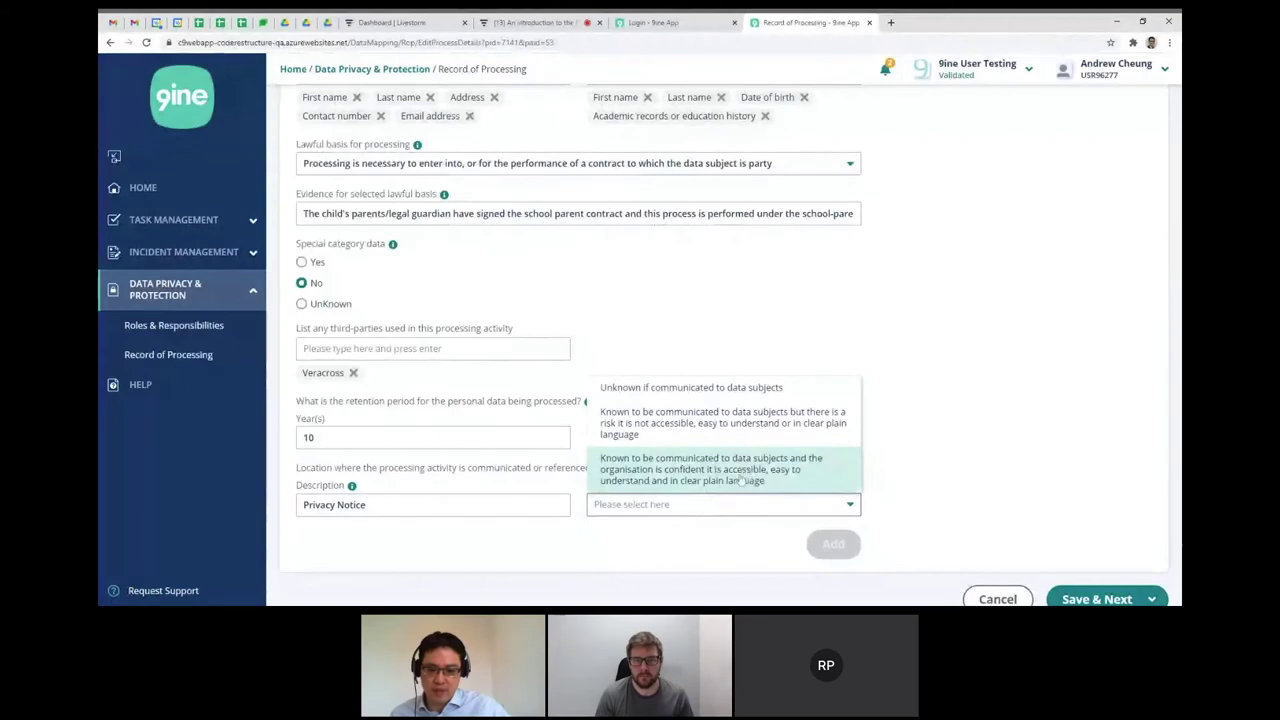
{"action": "left_click", "coordinate": [690, 470]}
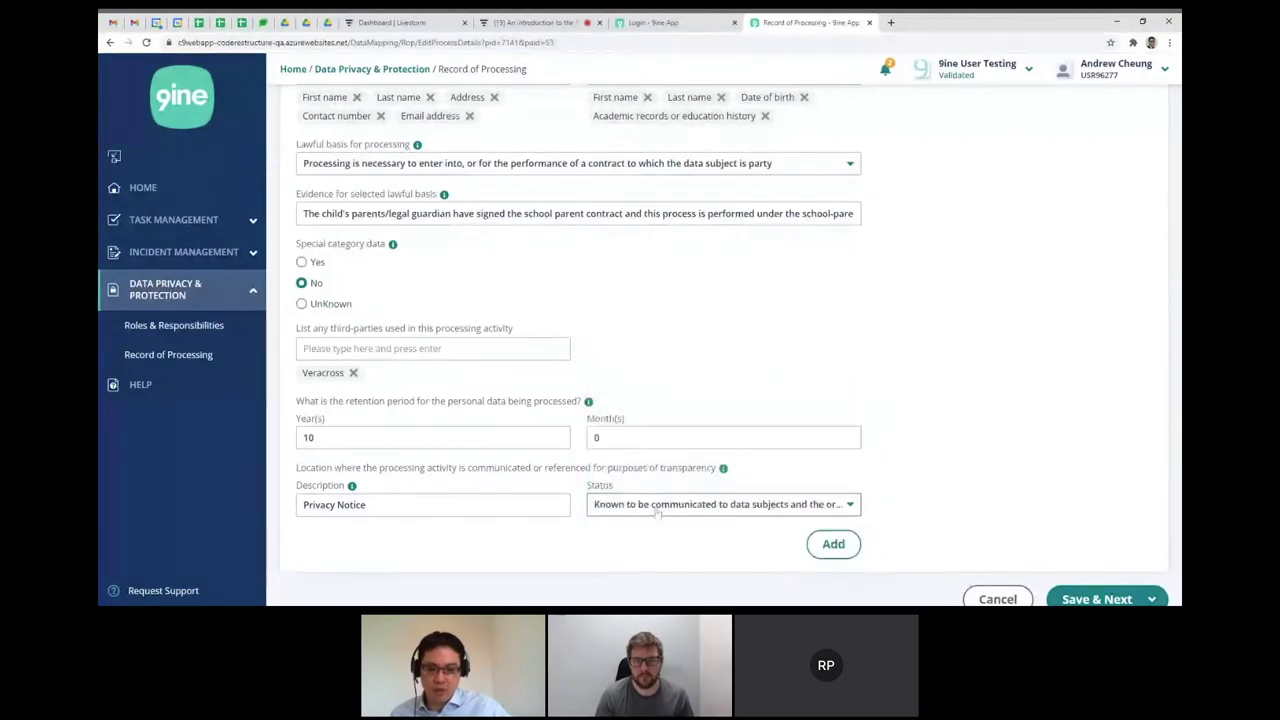
{"action": "left_click", "coordinate": [833, 544]}
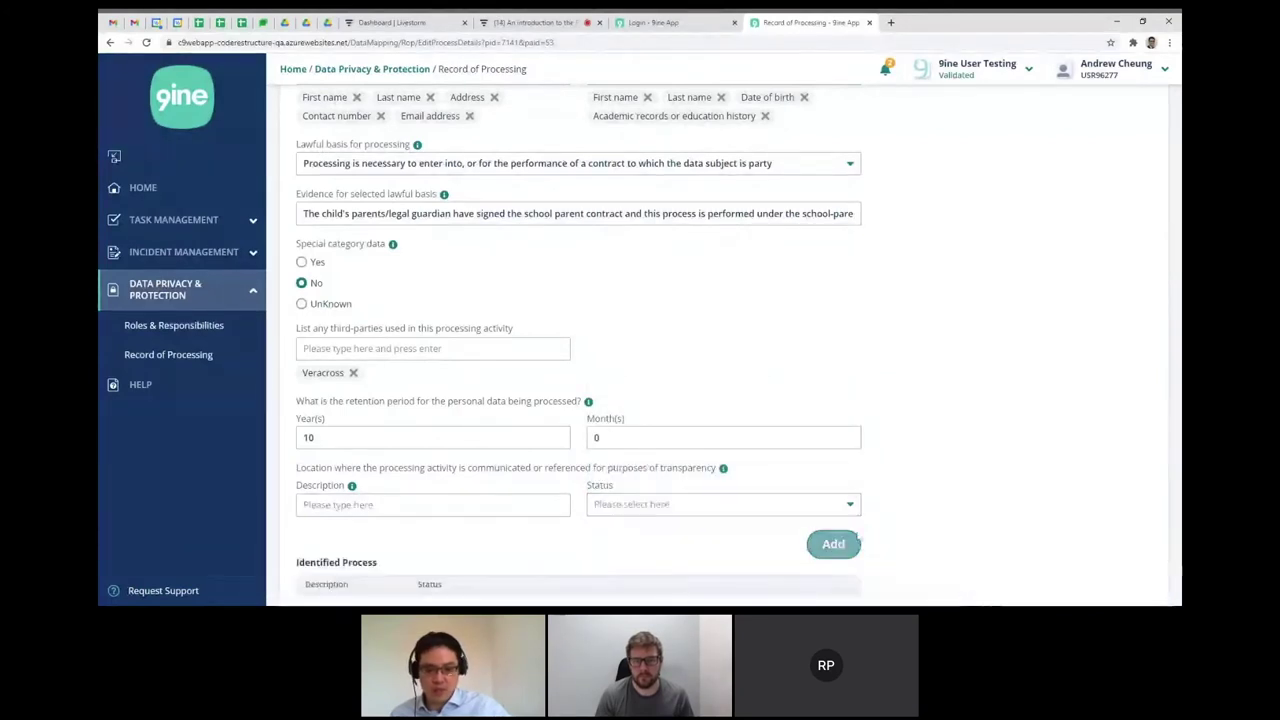
Review the completed processing description, then save it and continue to the Processing Risk stage.
{"action": "scroll", "coordinate": [918, 498], "scroll_direction": "down", "scroll_amount": 1}
{"action": "scroll", "coordinate": [918, 498], "scroll_direction": "down", "scroll_amount": 1}
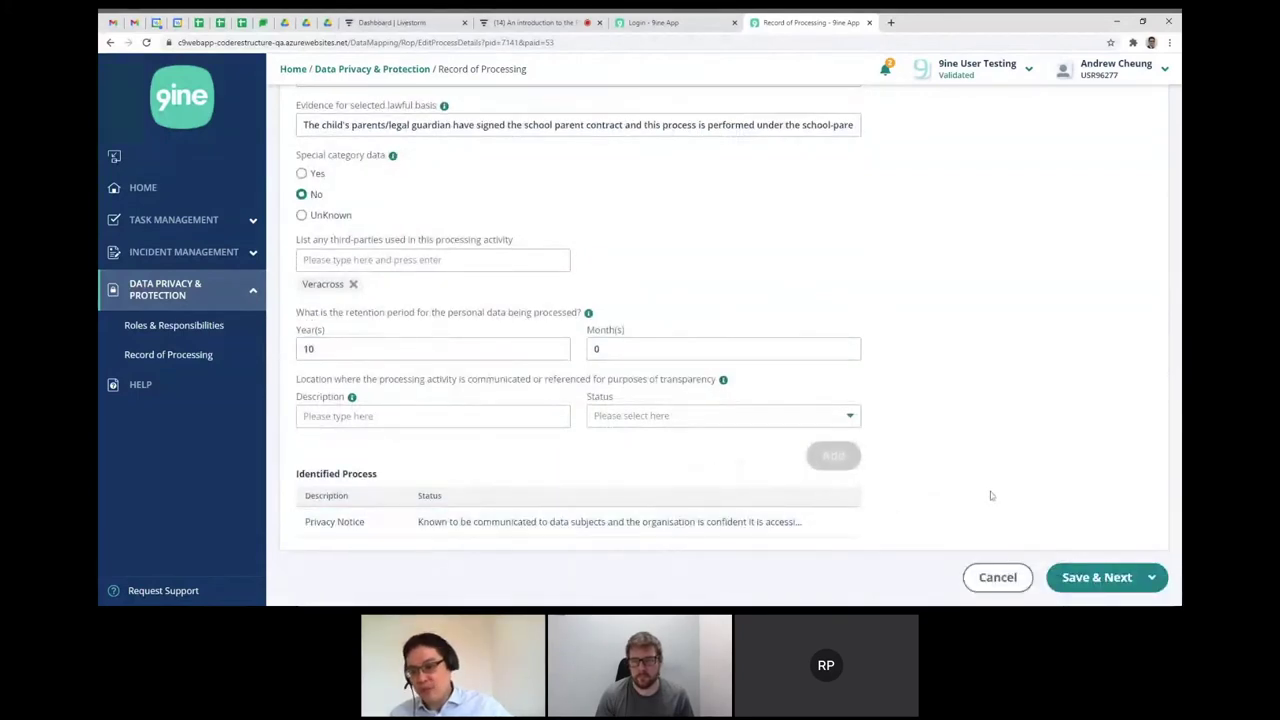
{"action": "scroll", "coordinate": [995, 497], "scroll_direction": "up", "scroll_amount": 4}
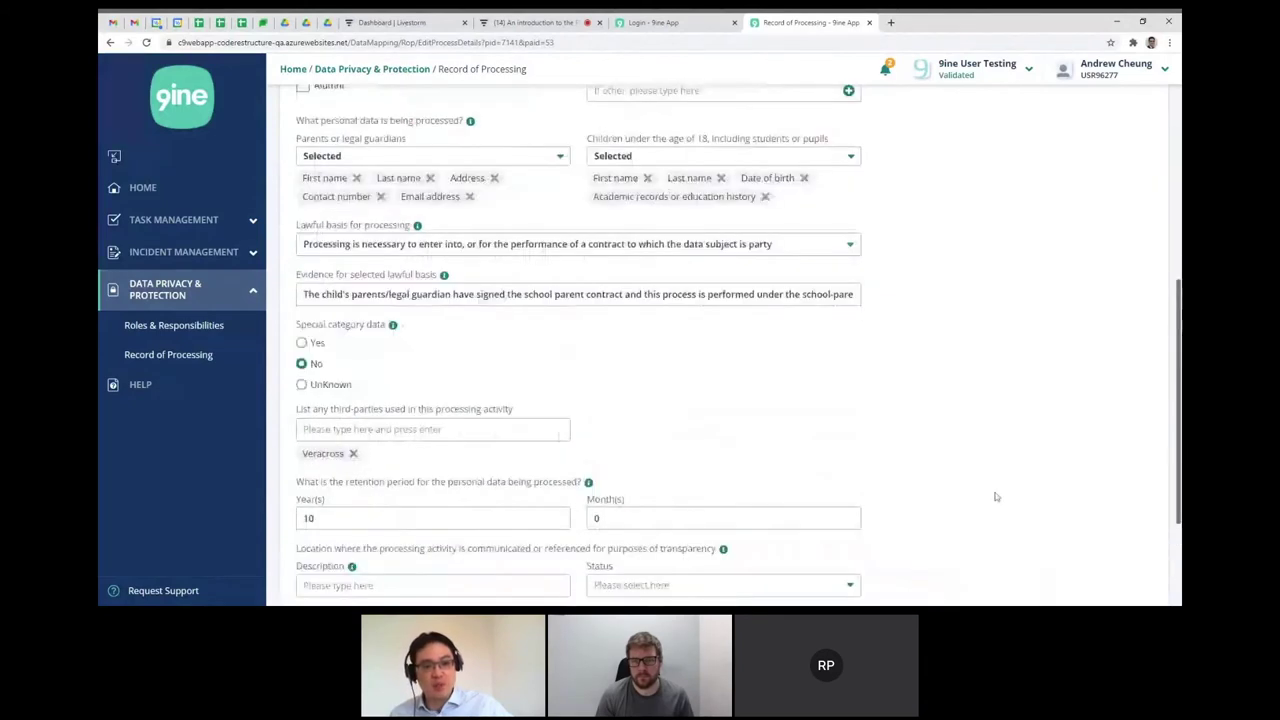
{"action": "scroll", "coordinate": [995, 497], "scroll_direction": "up", "scroll_amount": 2}
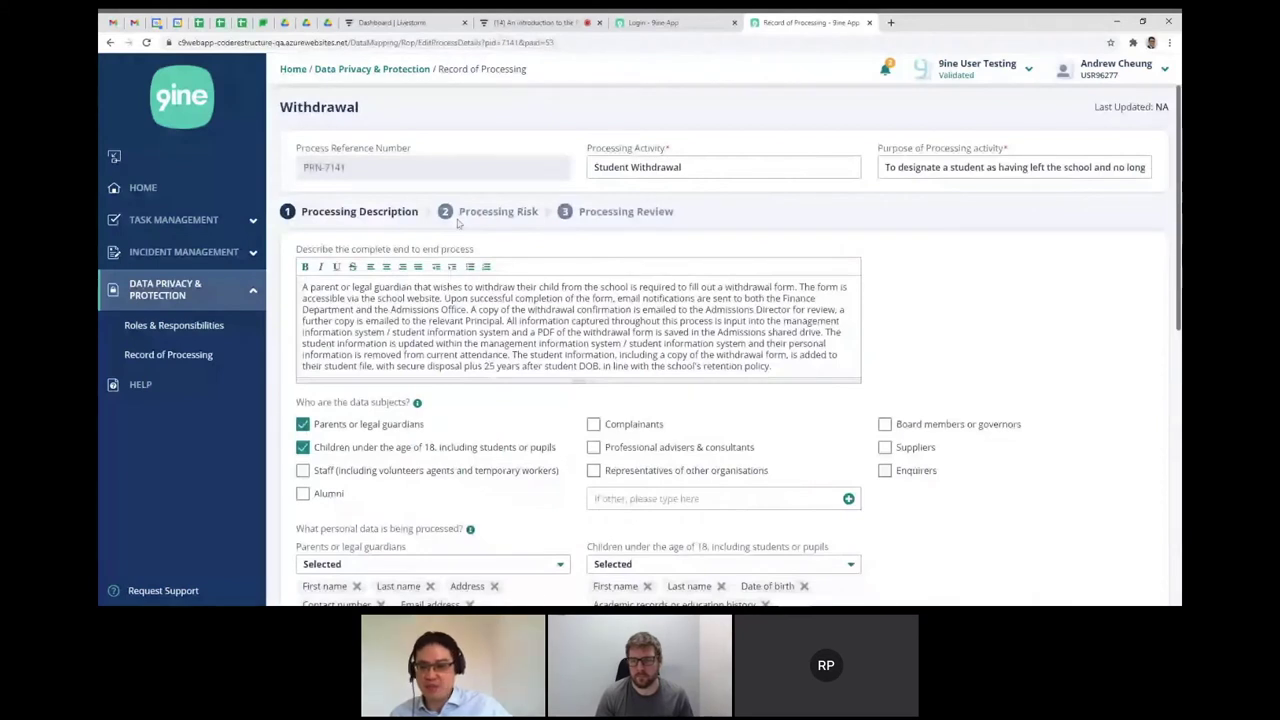
{"action": "scroll", "coordinate": [458, 223], "scroll_direction": "down", "scroll_amount": 5}
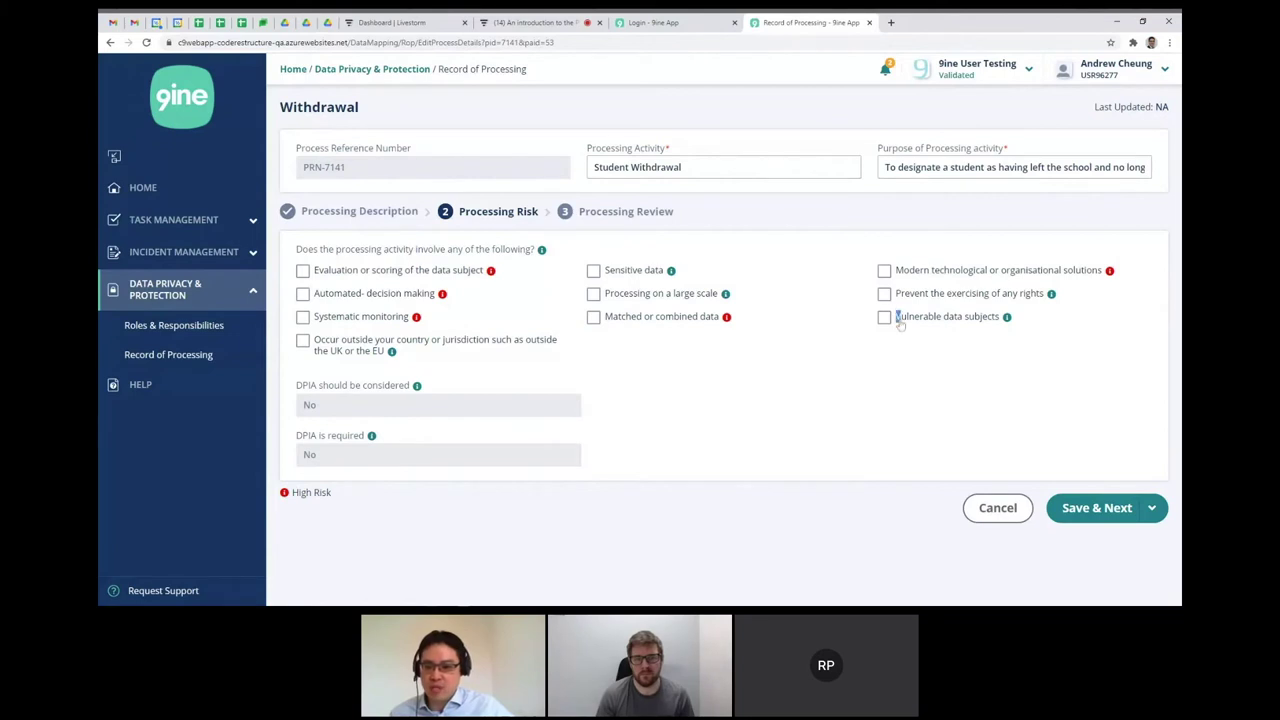
Mark the activity as involving vulnerable data subjects and occurring outside the country or jurisdiction, and check whether a DPIA should be considered.
{"action": "left_click_drag", "start_coordinate": [896, 318], "coordinate": [960, 357]}
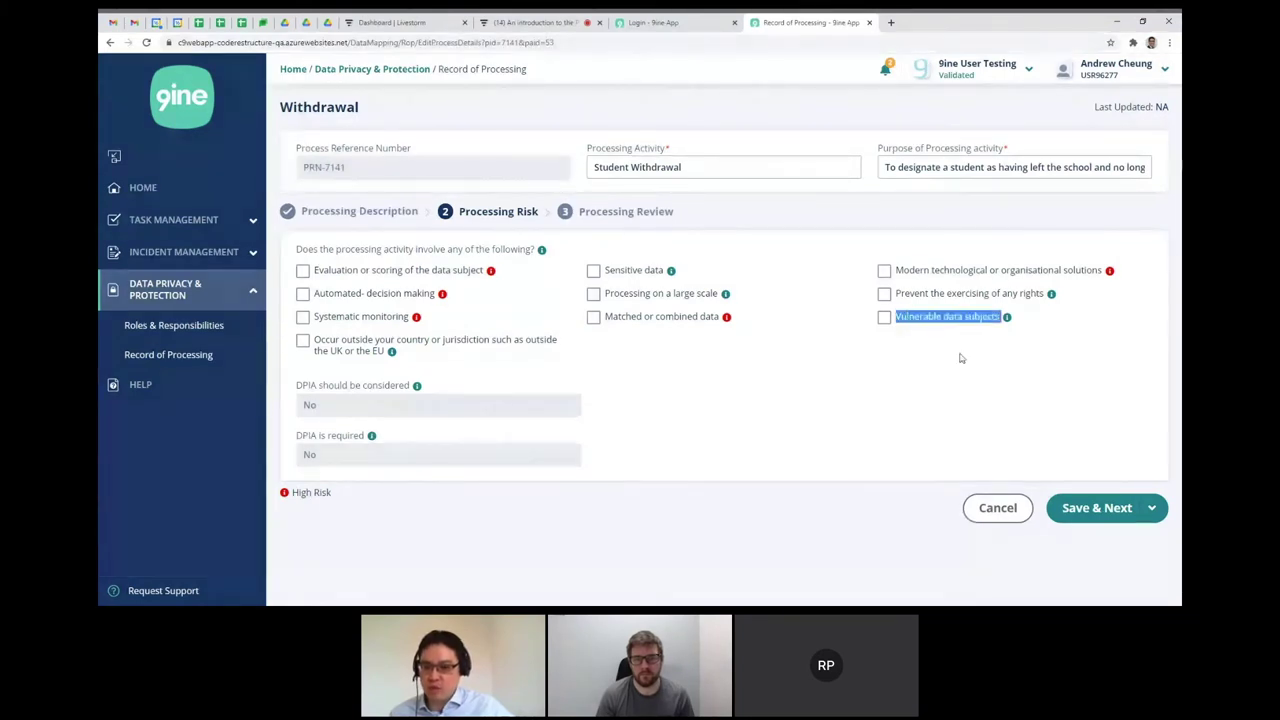
{"action": "left_click", "coordinate": [884, 317]}
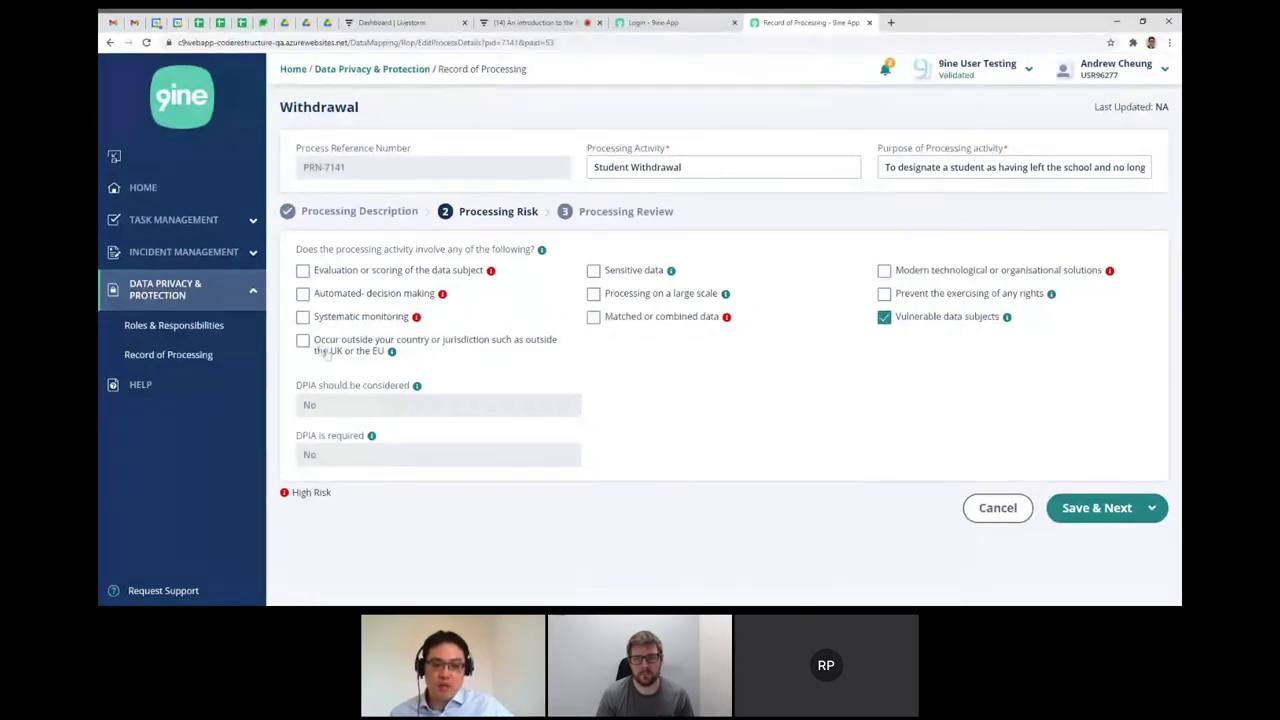
{"action": "left_click", "coordinate": [306, 350]}
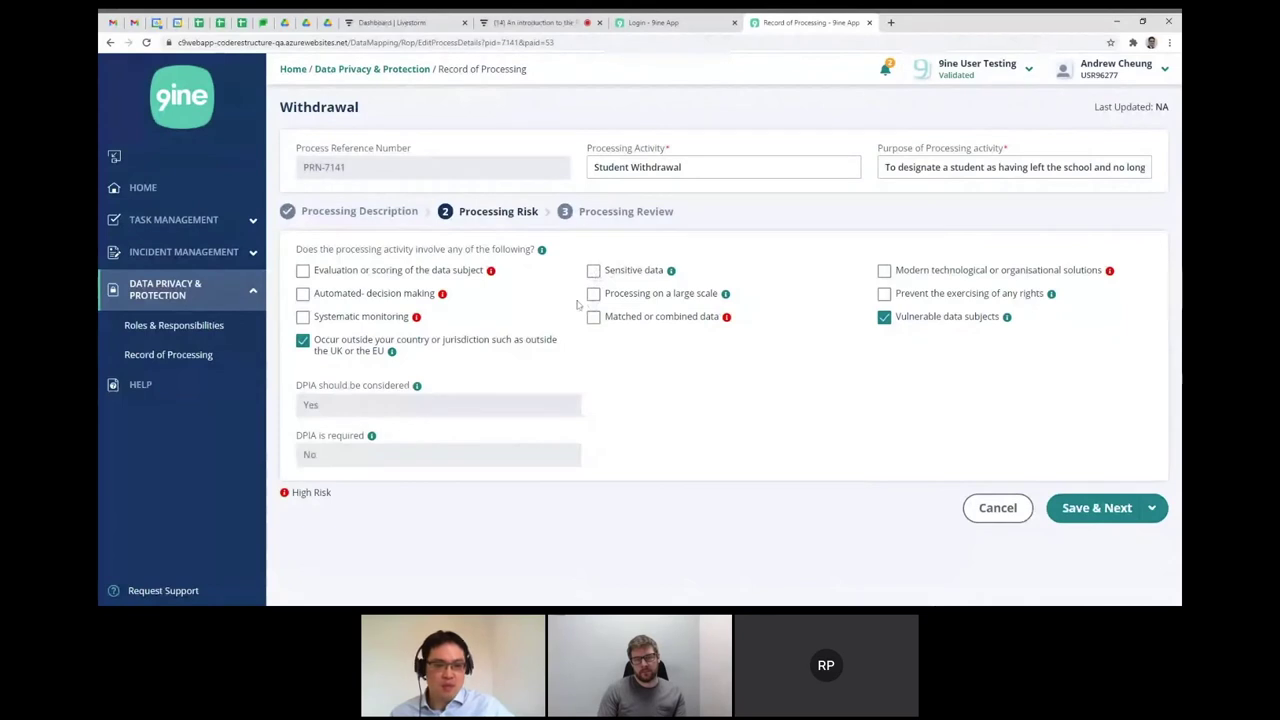
{"action": "mouse_move", "coordinate": [493, 283]}
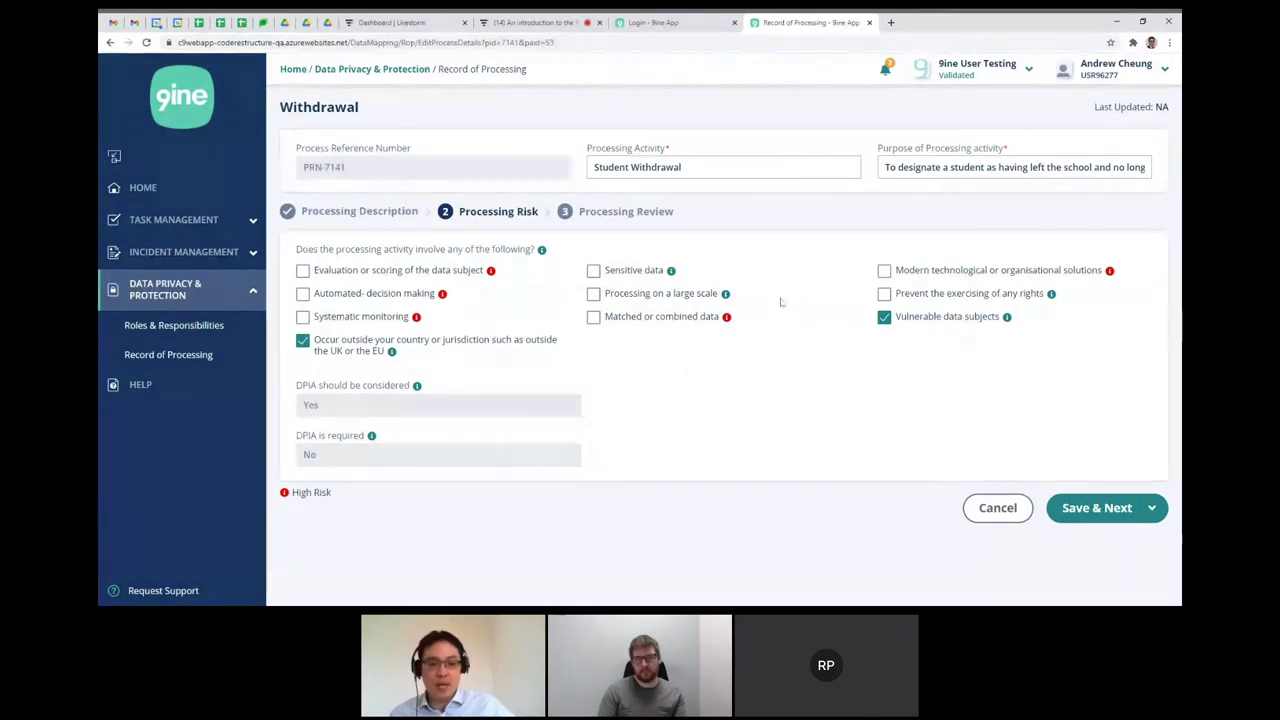
{"action": "left_click_drag", "start_coordinate": [318, 386], "coordinate": [296, 388]}
{"action": "left_click", "coordinate": [333, 374]}
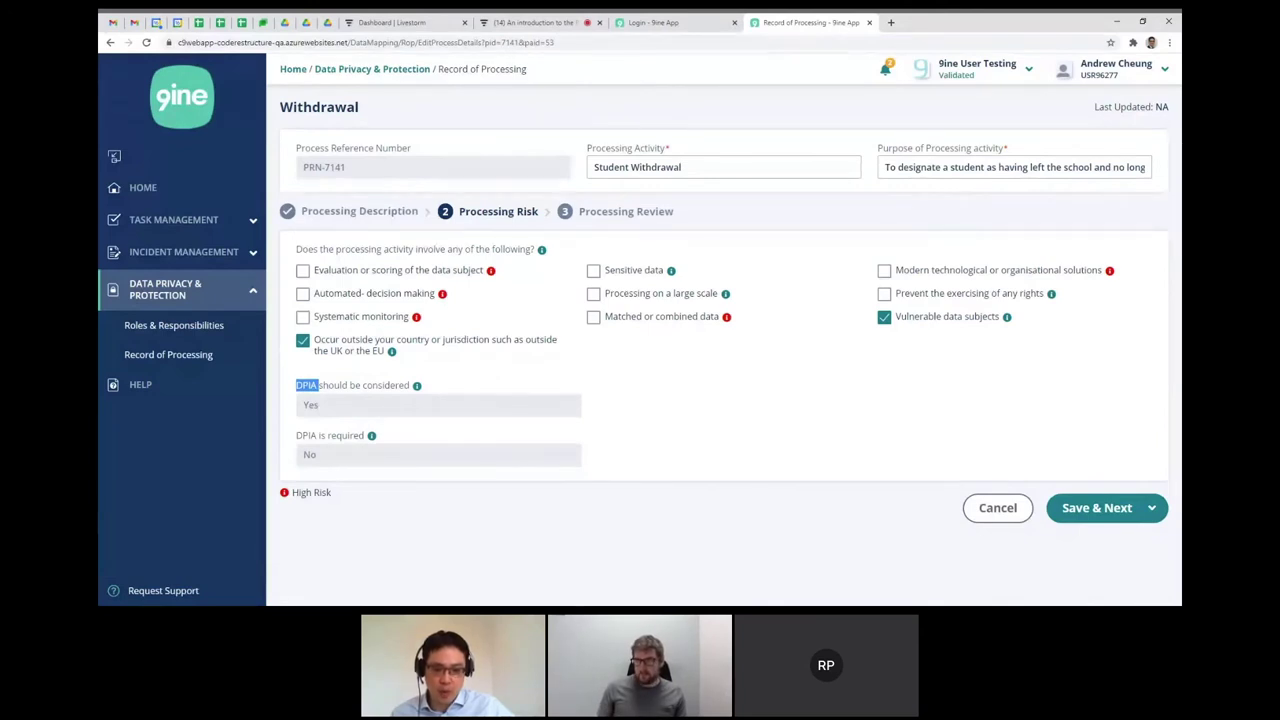
{"action": "left_click", "coordinate": [493, 369]}
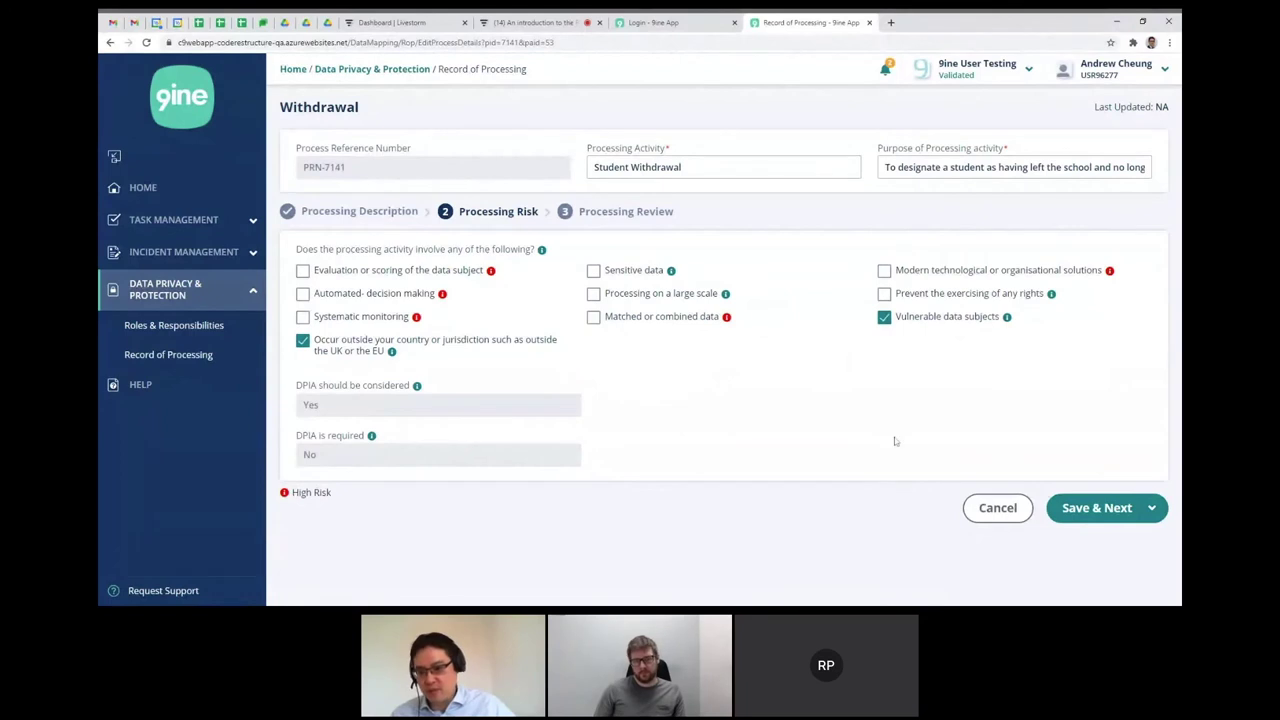
Save the risk assessment, continue to the Processing Review stage and choose the second suggested user as the required reviewer.
{"action": "left_click", "coordinate": [1094, 512]}
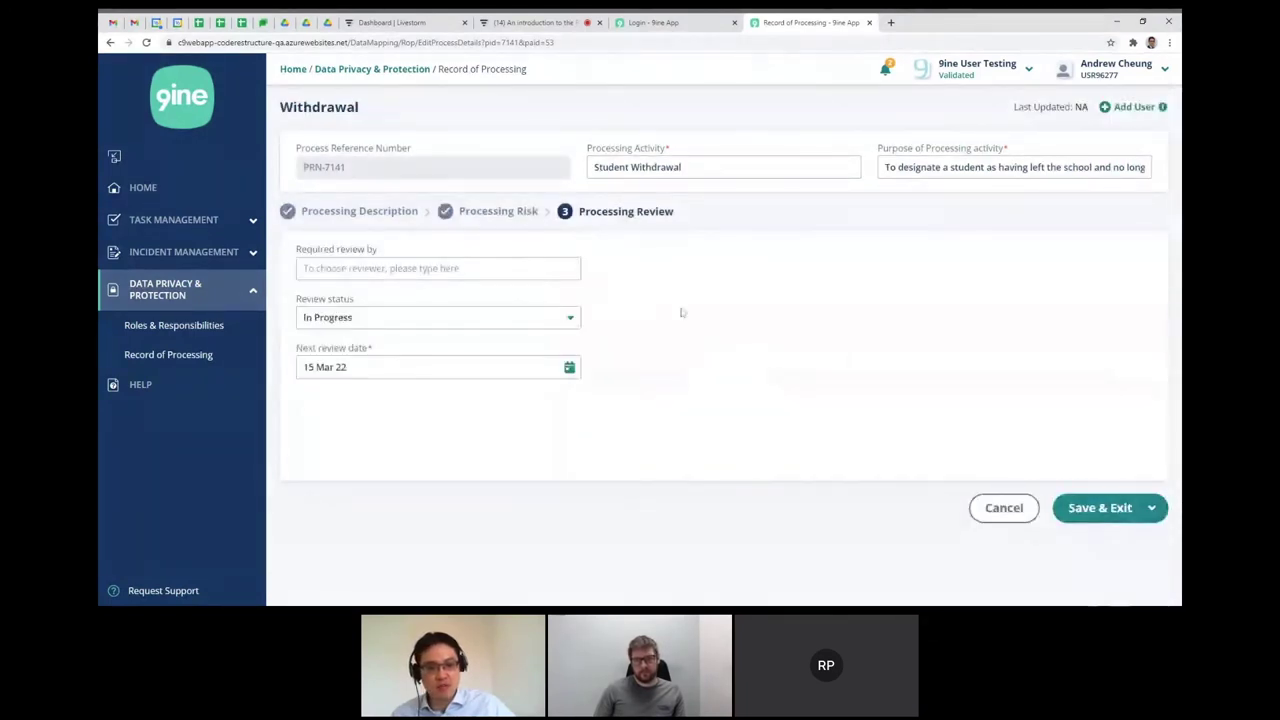
{"action": "left_click", "coordinate": [428, 266]}
{"action": "type", "text": "a"}
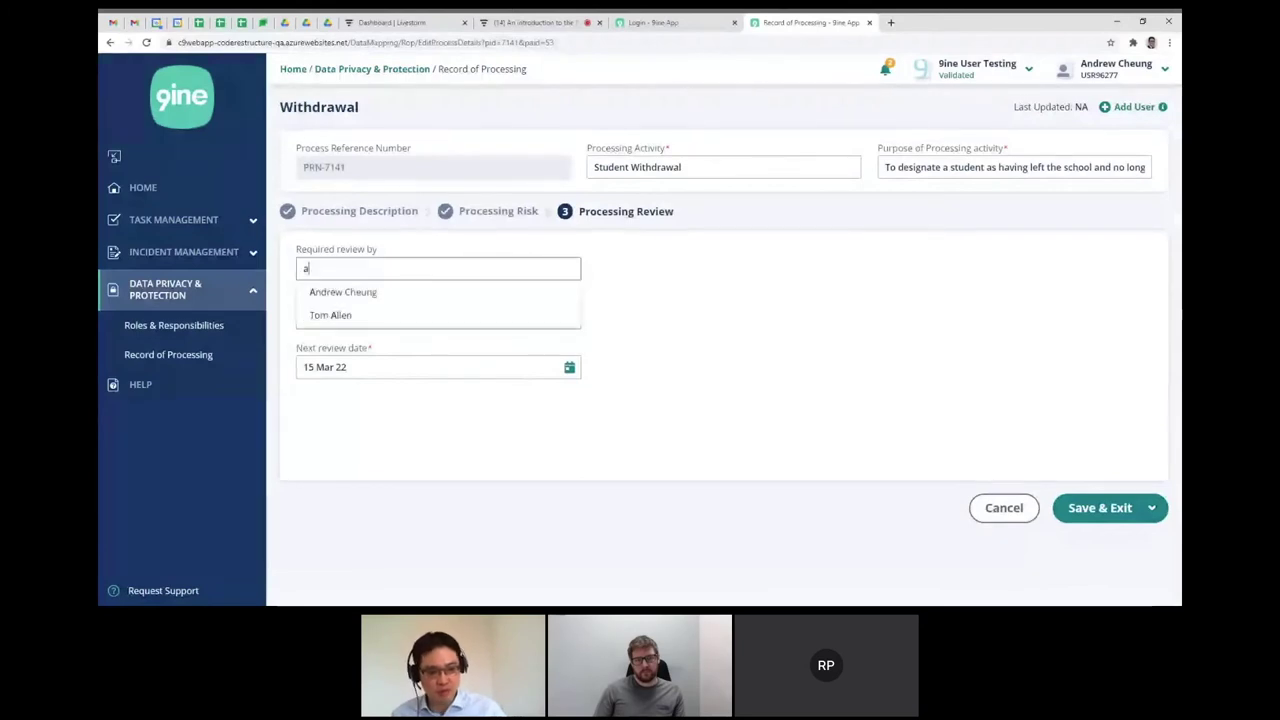
{"action": "left_click", "coordinate": [355, 315]}
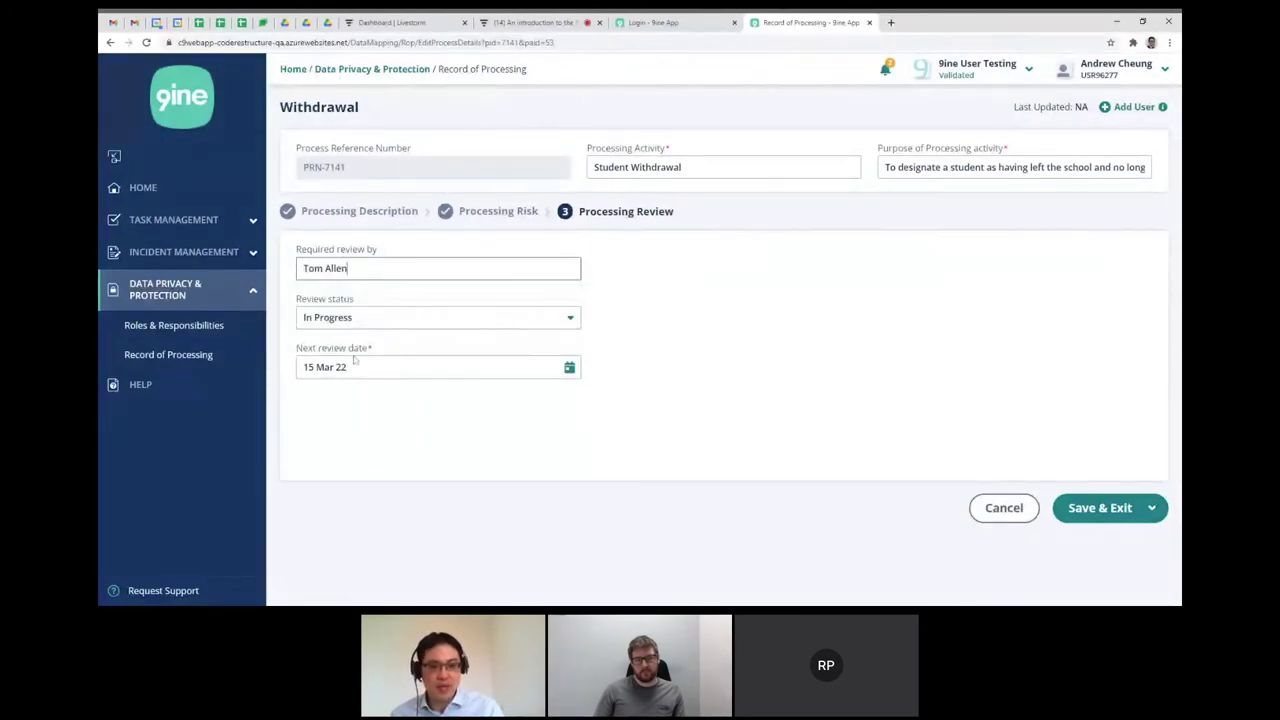
Set the review status to Reviewed and check the next review date without changing it.
{"action": "left_click", "coordinate": [569, 319]}
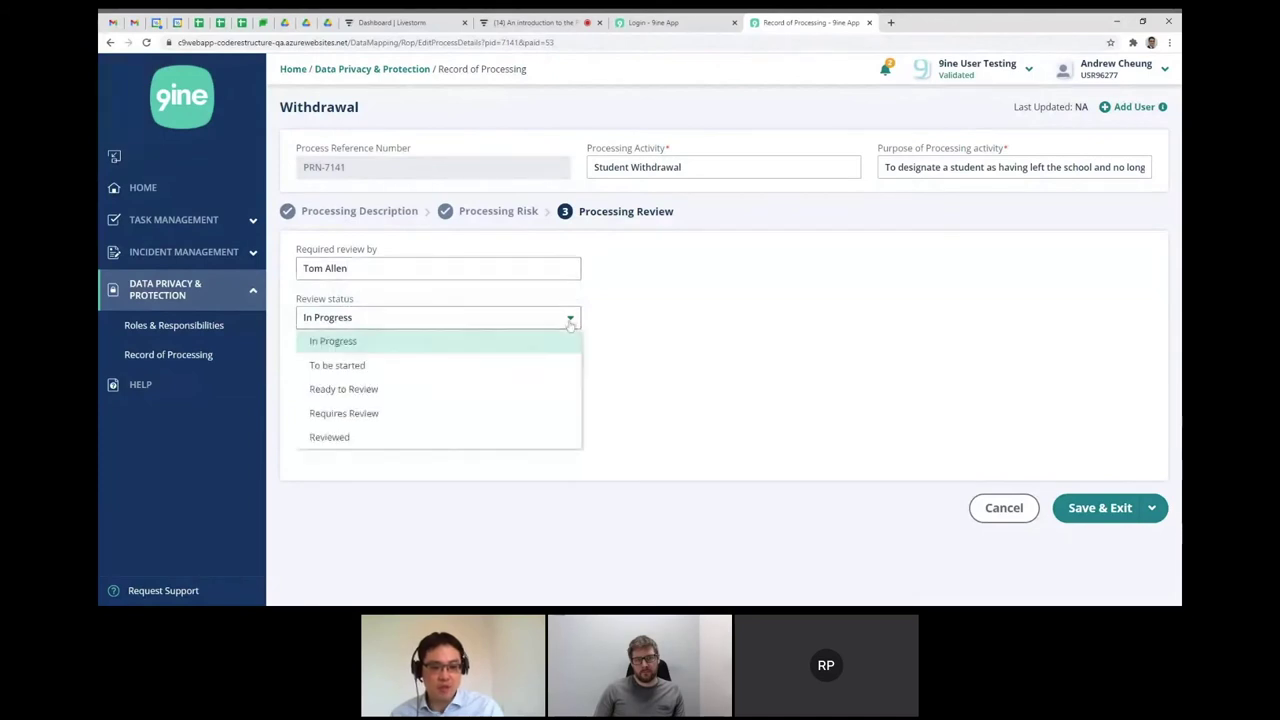
{"action": "left_click", "coordinate": [338, 437]}
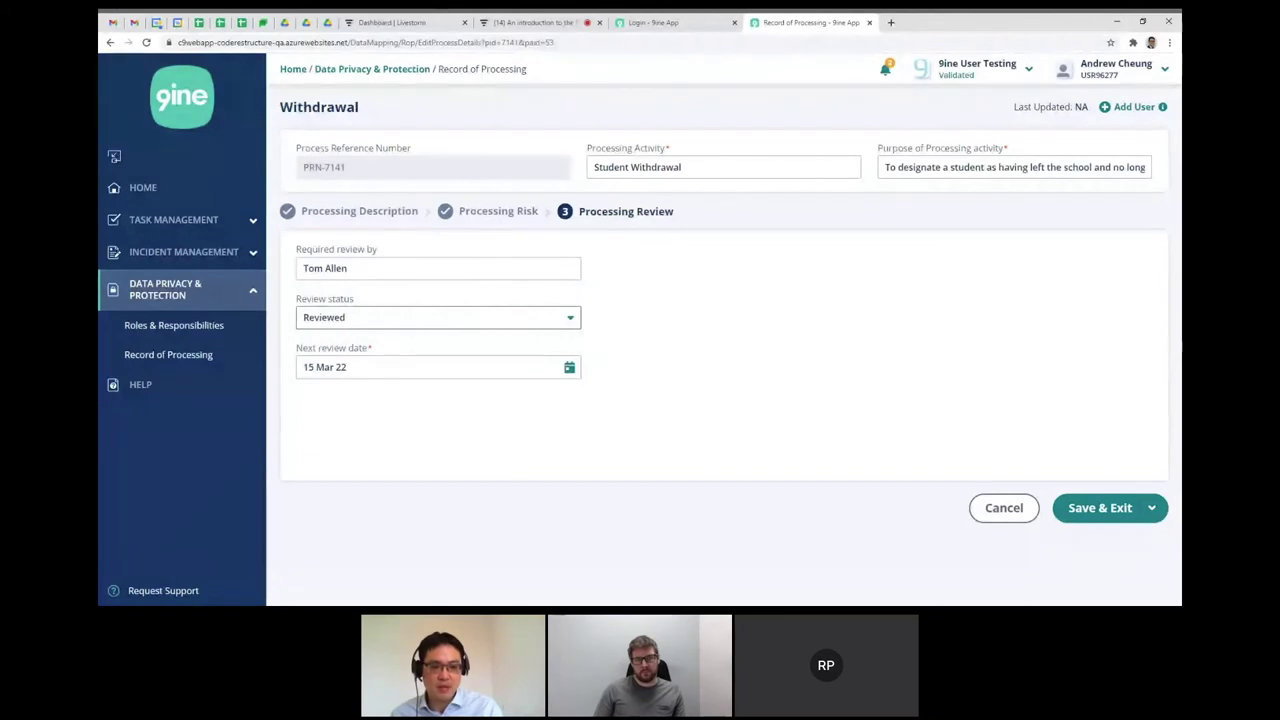
{"action": "left_click", "coordinate": [430, 367]}
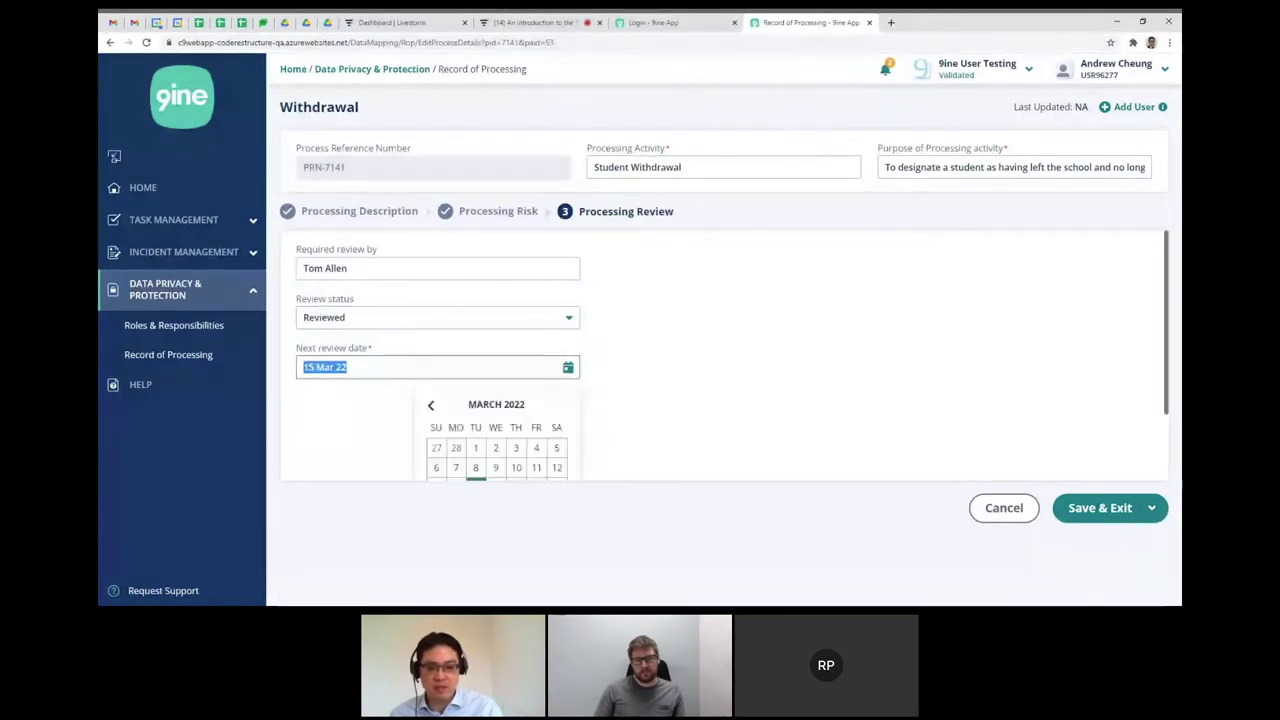
{"action": "left_click", "coordinate": [347, 404]}
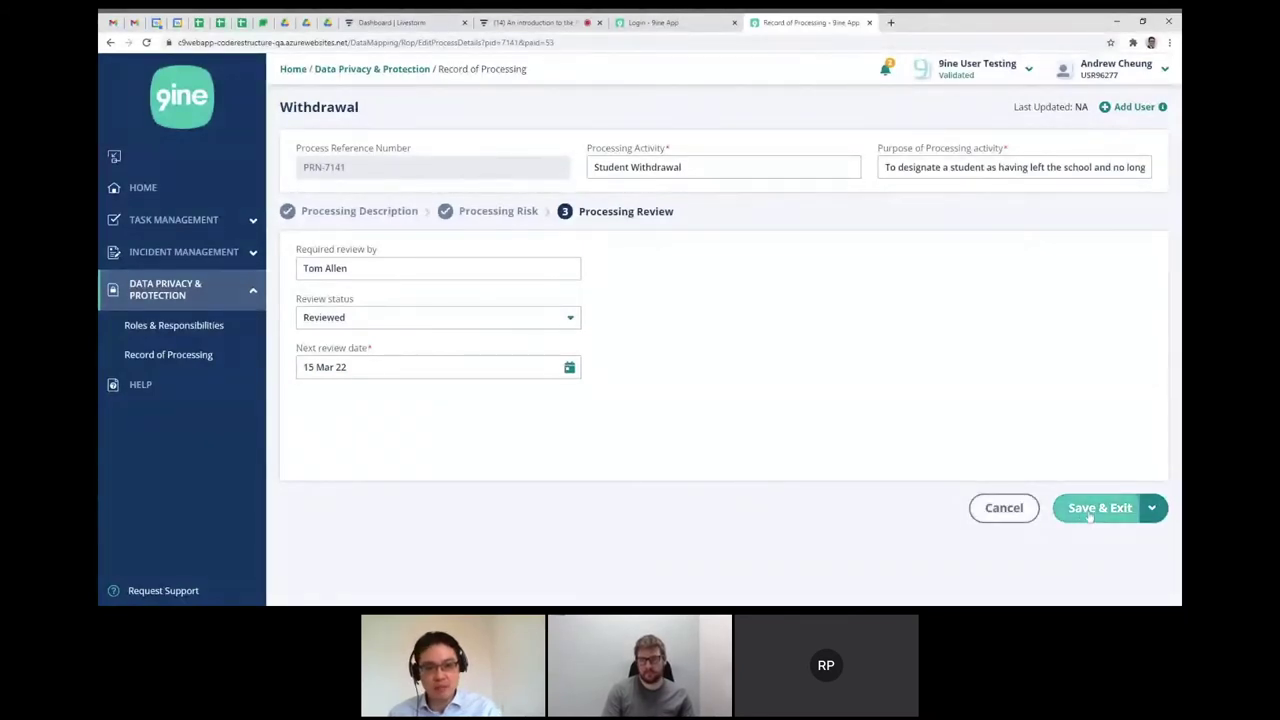
Save and exit the Student Withdrawal record, then check its entry in the Admissions processing area.
{"action": "left_click_drag", "start_coordinate": [587, 149], "coordinate": [682, 168]}
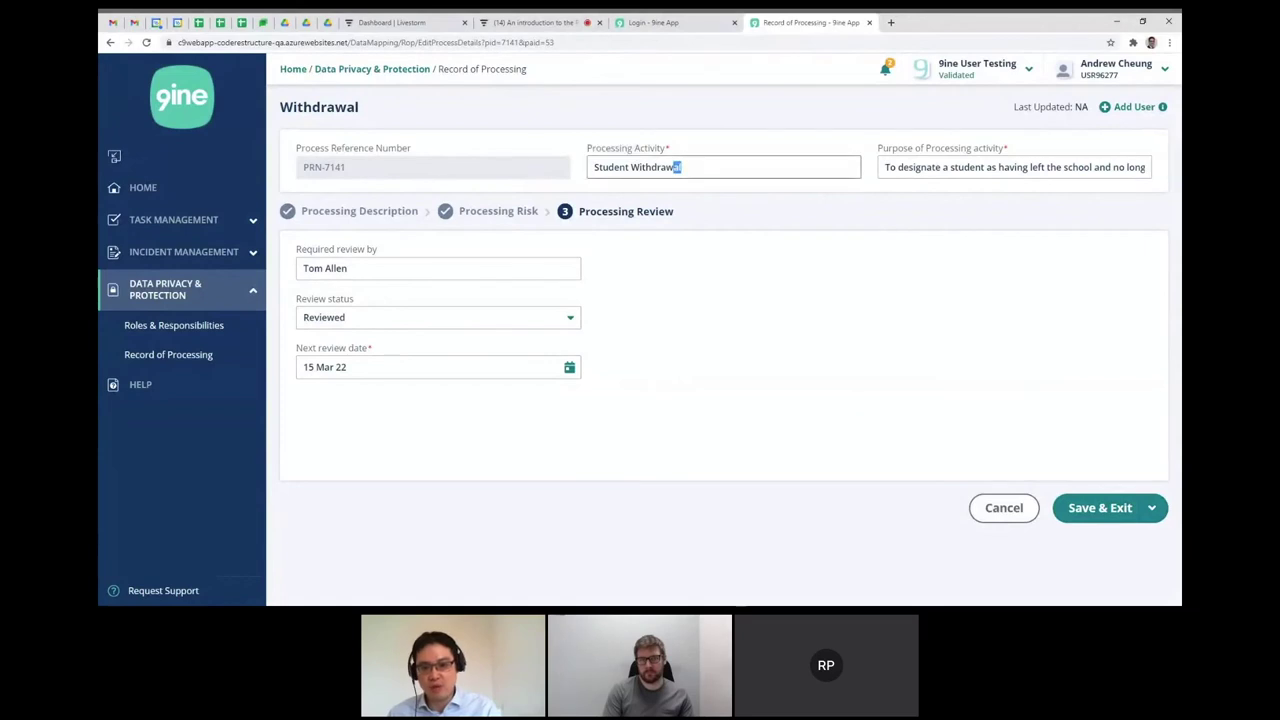
{"action": "left_click", "coordinate": [510, 370]}
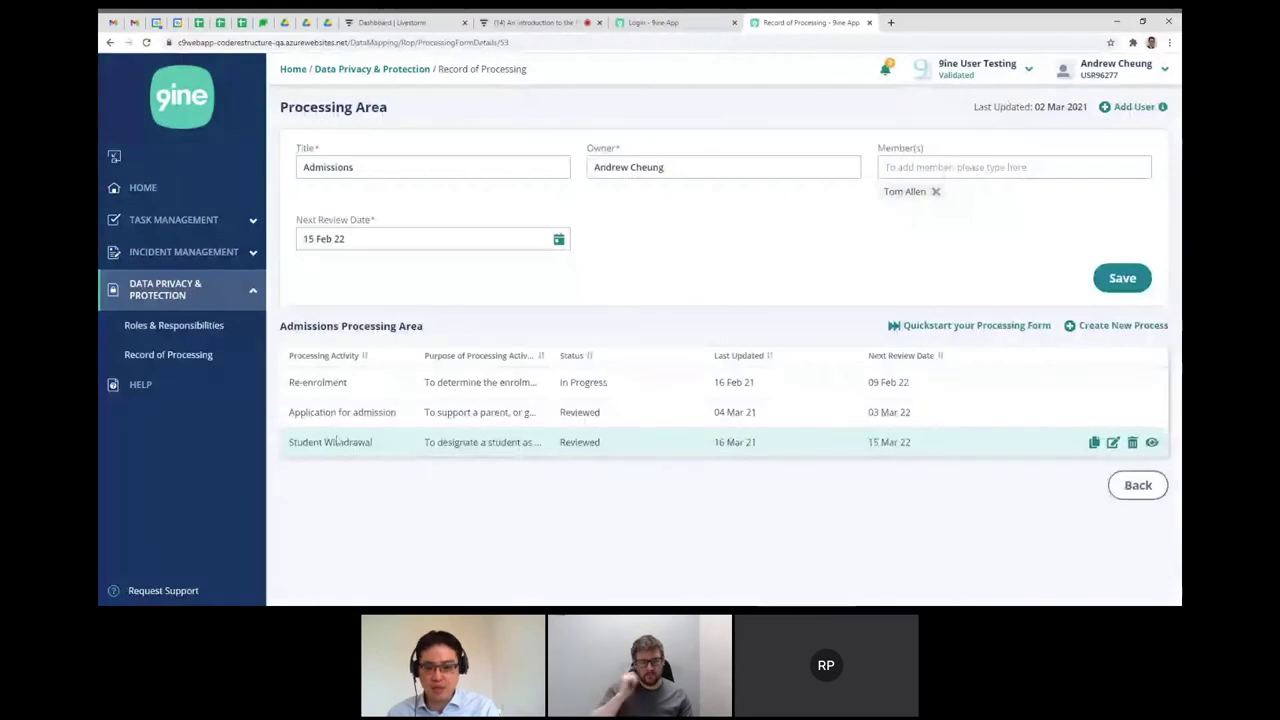
{"action": "scroll", "coordinate": [648, 450], "scroll_direction": "down", "scroll_amount": 1}
{"action": "scroll", "coordinate": [648, 452], "scroll_direction": "up", "scroll_amount": 1}
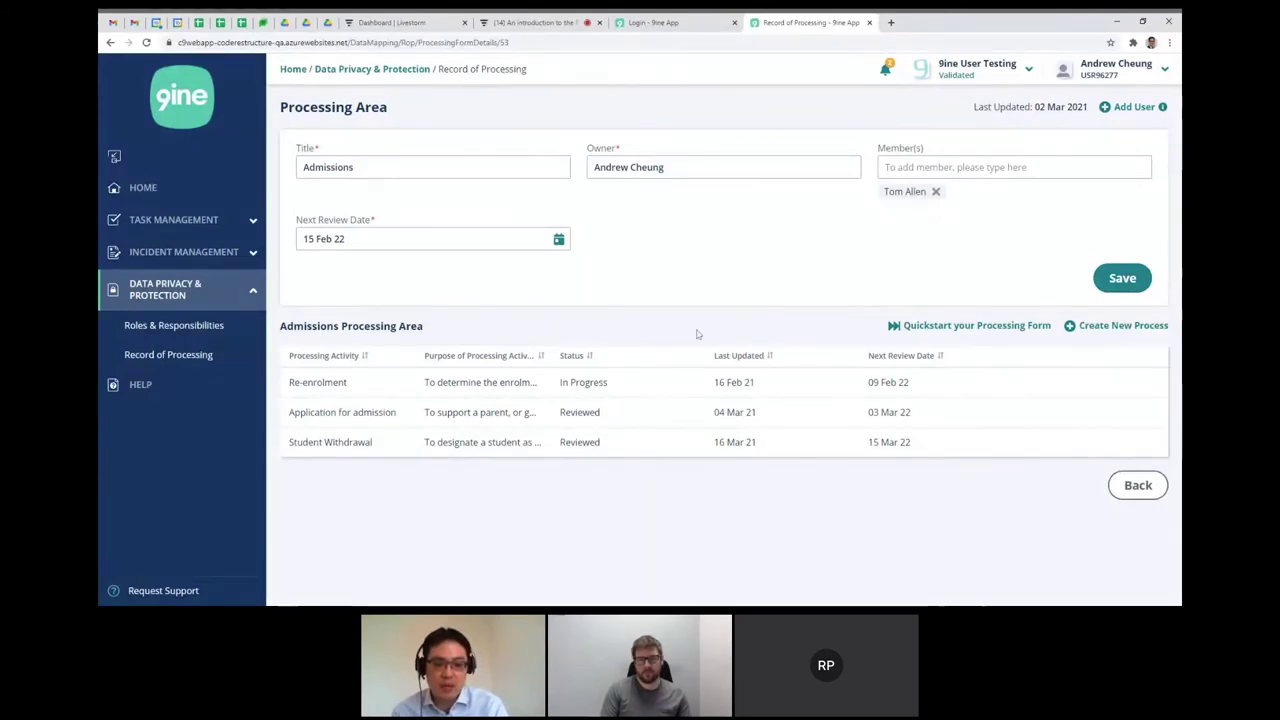
{"action": "mouse_move", "coordinate": [360, 451]}
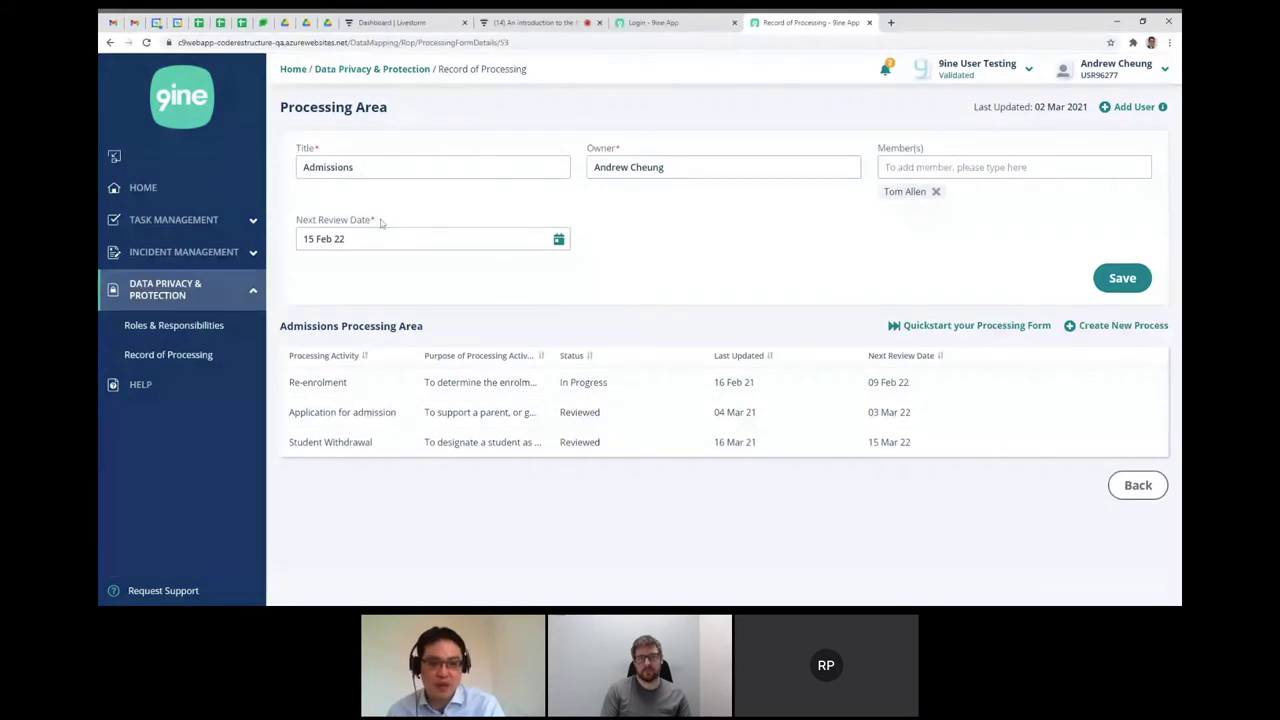
Open the help library, filter its videos to Data Privacy & Protection and look through the available tutorials.
{"action": "left_click", "coordinate": [140, 385]}
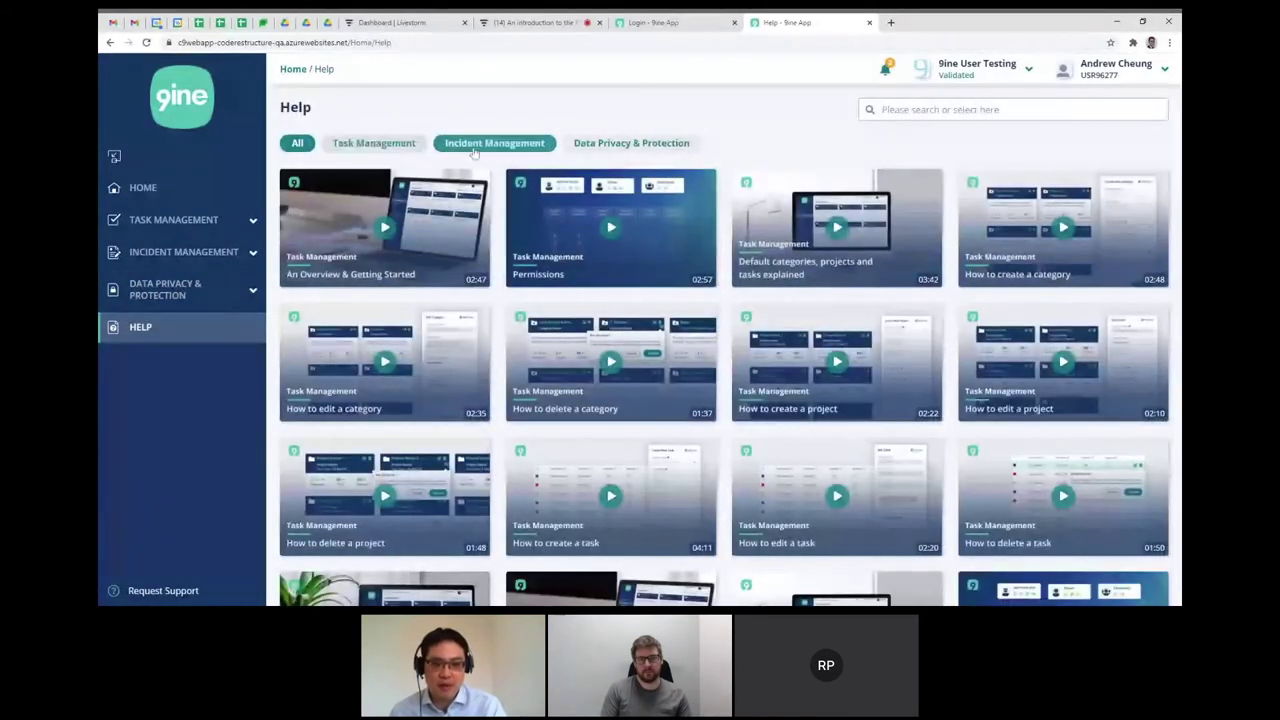
{"action": "left_click", "coordinate": [618, 146]}
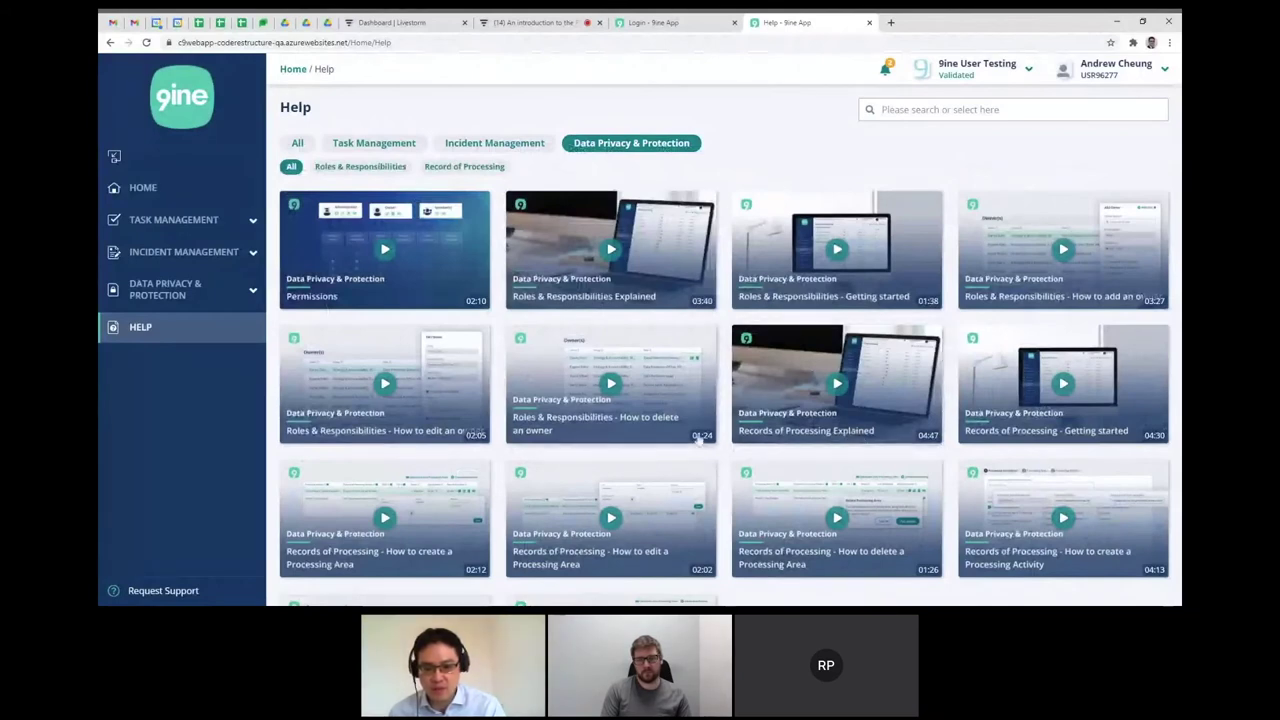
{"action": "scroll", "coordinate": [934, 569], "scroll_direction": "down", "scroll_amount": 2}
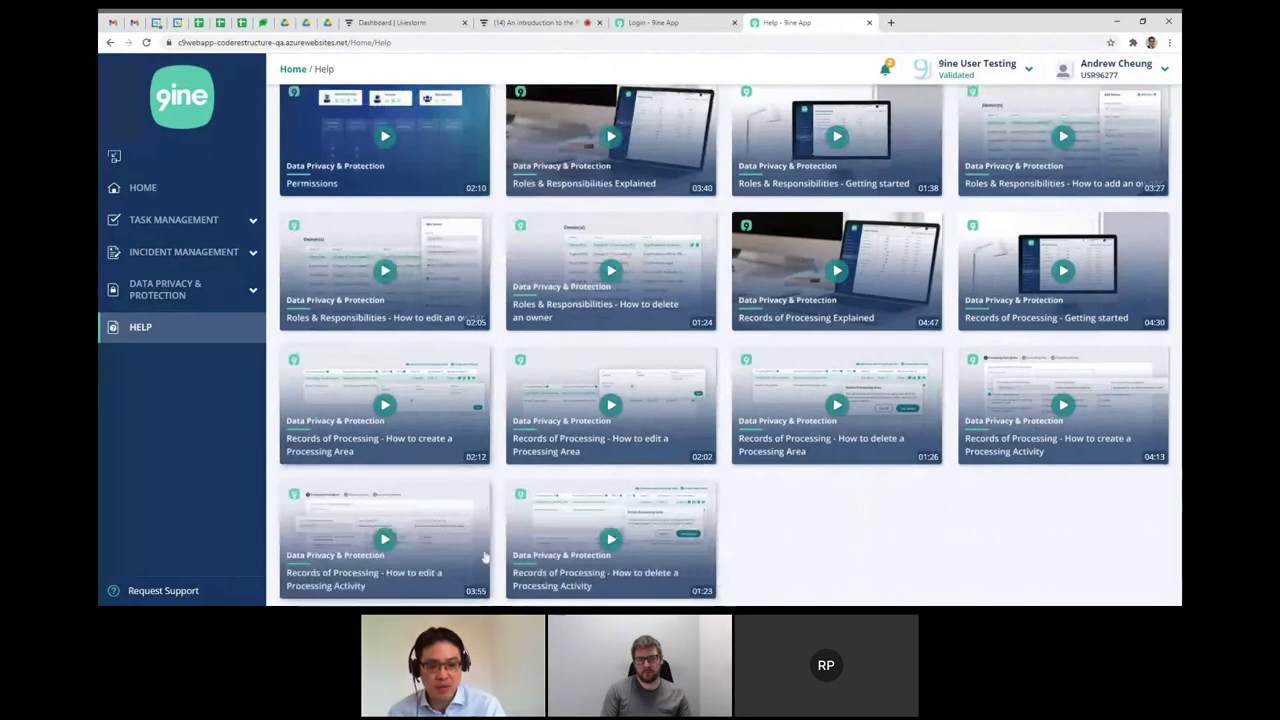
{"action": "scroll", "coordinate": [565, 570], "scroll_direction": "up", "scroll_amount": 1}
{"action": "scroll", "coordinate": [465, 432], "scroll_direction": "up", "scroll_amount": 1}
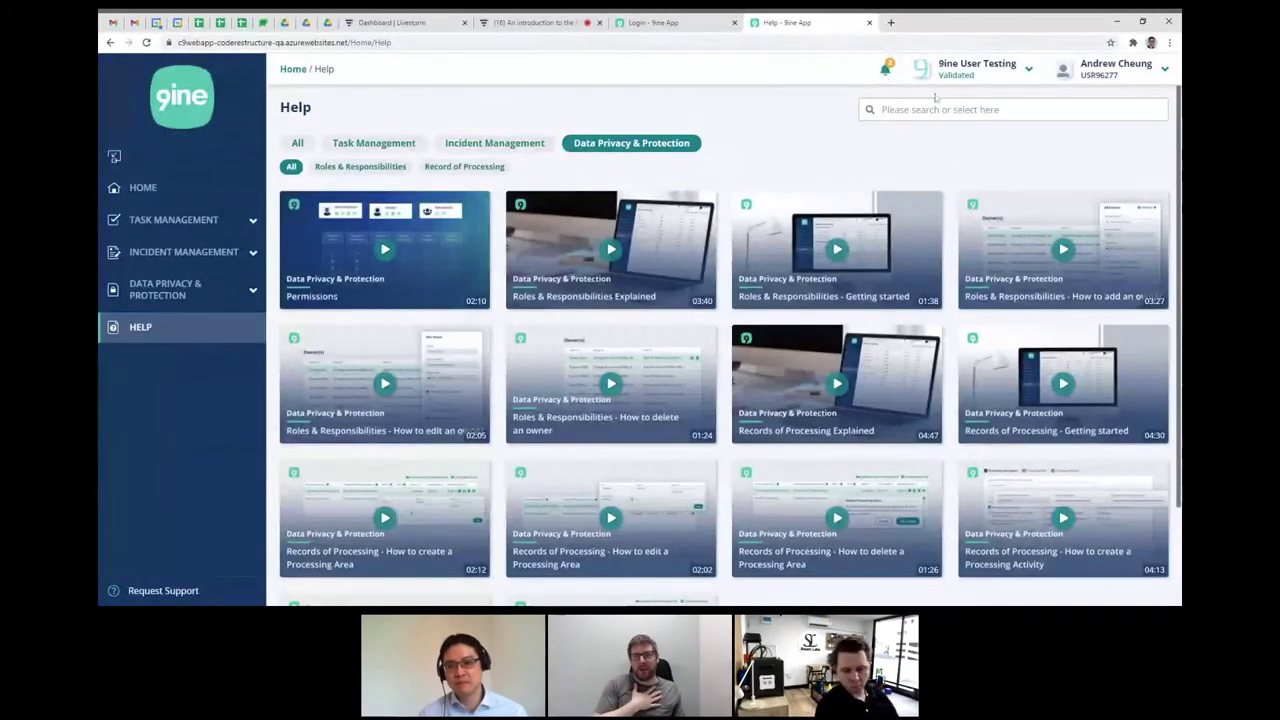
Check the notifications and view the pages available under Task Management and Incident Management.
{"action": "left_click", "coordinate": [888, 71]}
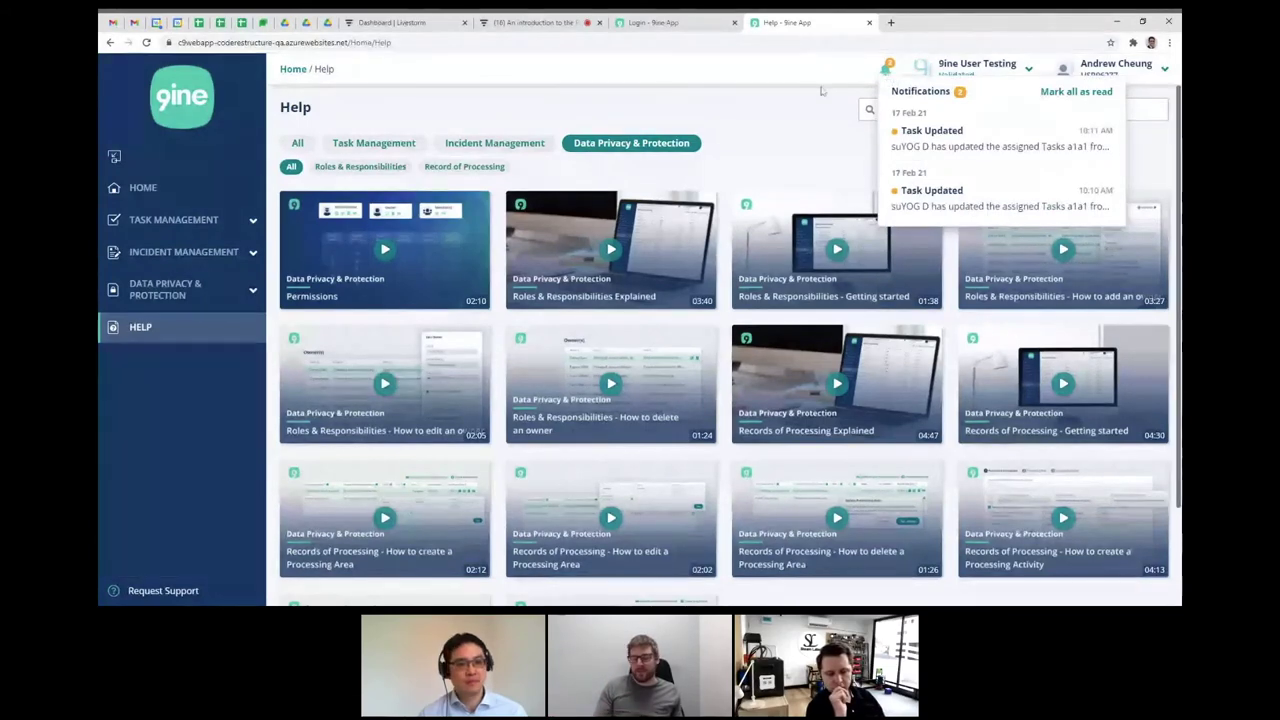
{"action": "left_click", "coordinate": [254, 222]}
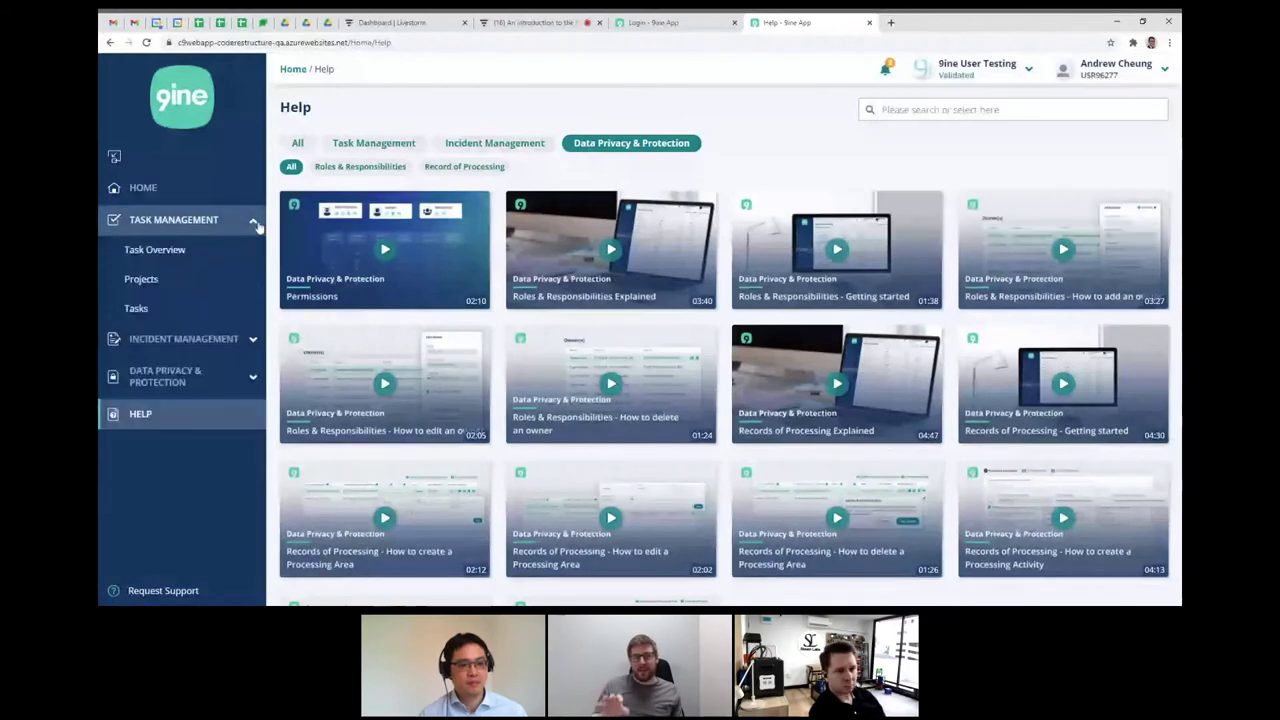
{"action": "left_click", "coordinate": [250, 339]}
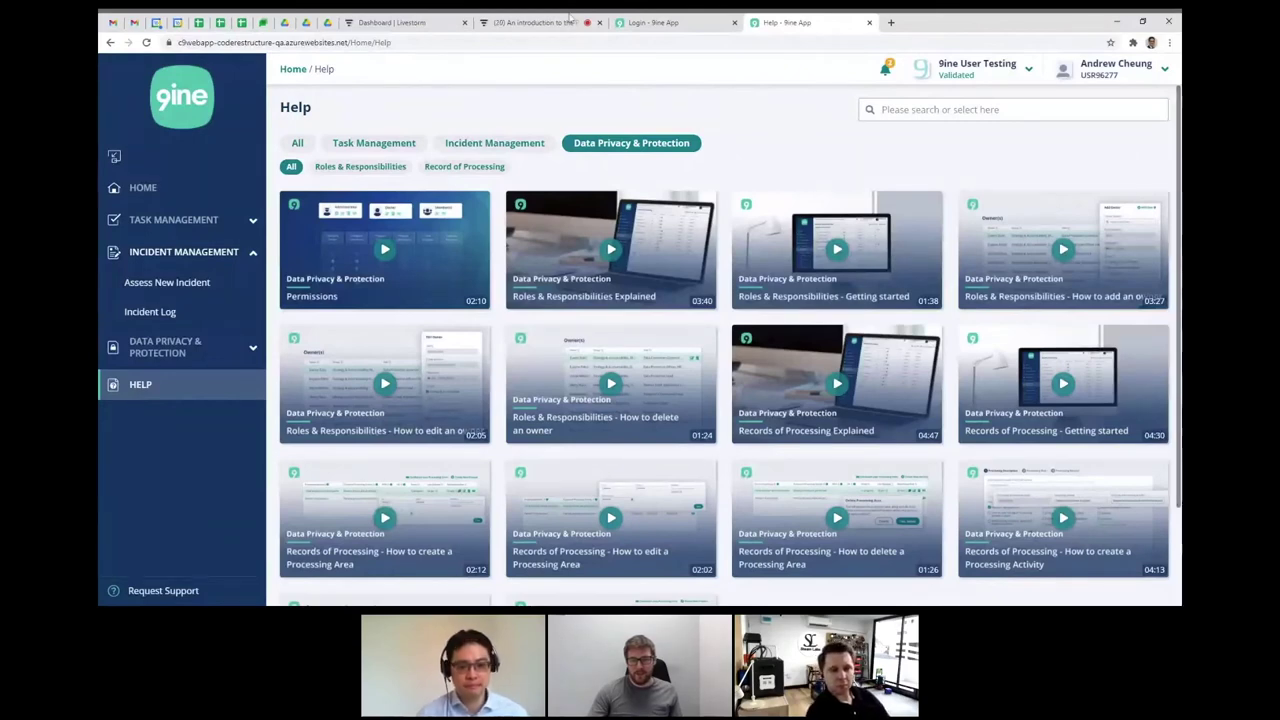
Switch to the Livestorm webinar room and stop sharing the screen.
{"action": "left_click", "coordinate": [570, 20]}
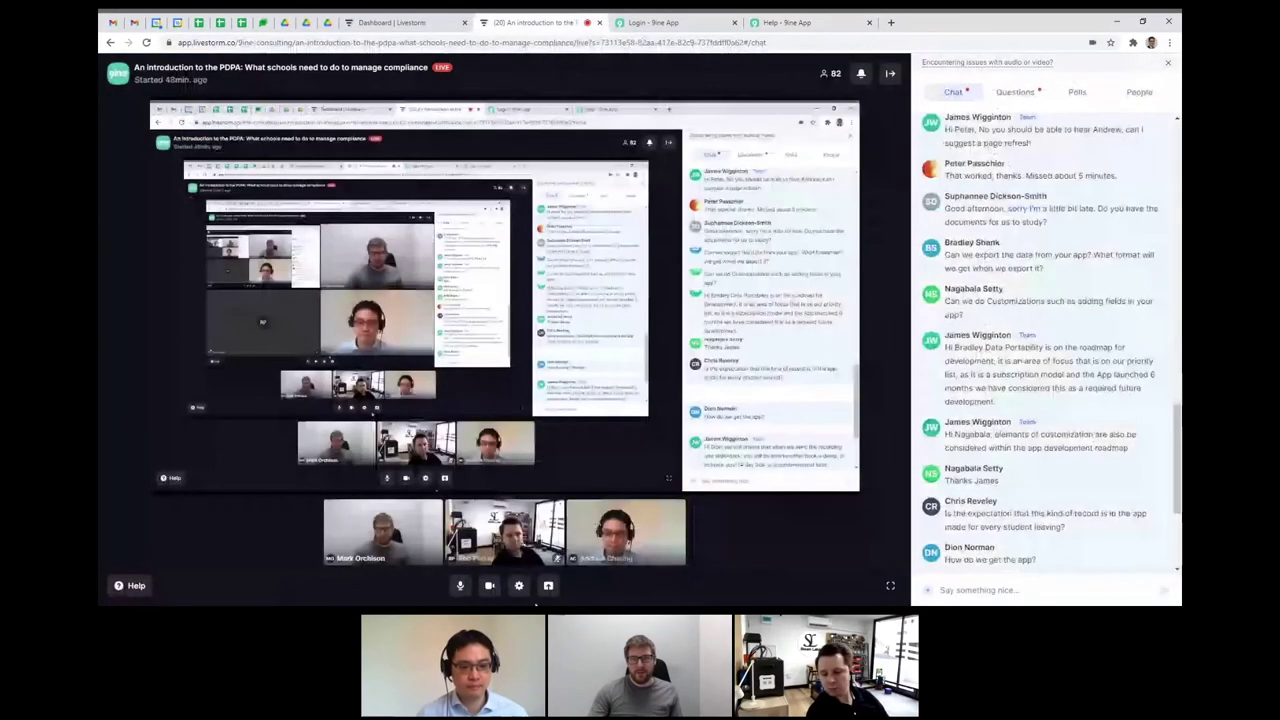
{"action": "left_click", "coordinate": [548, 588]}
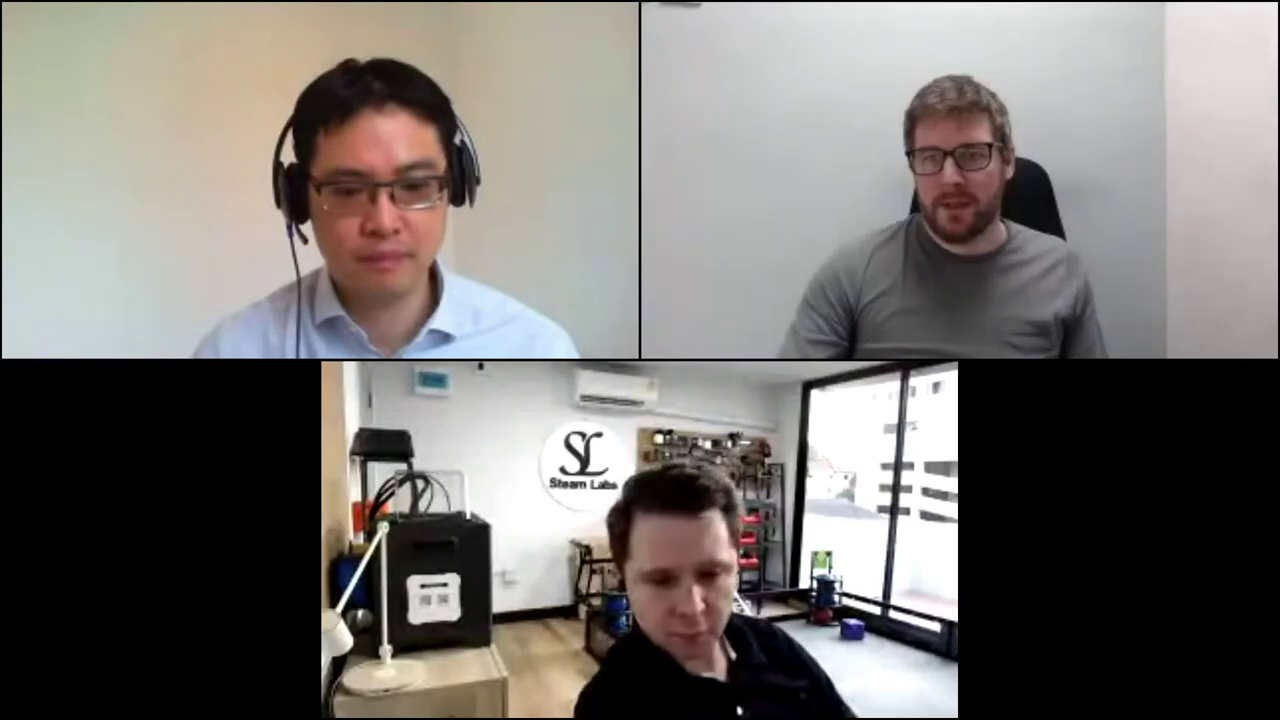